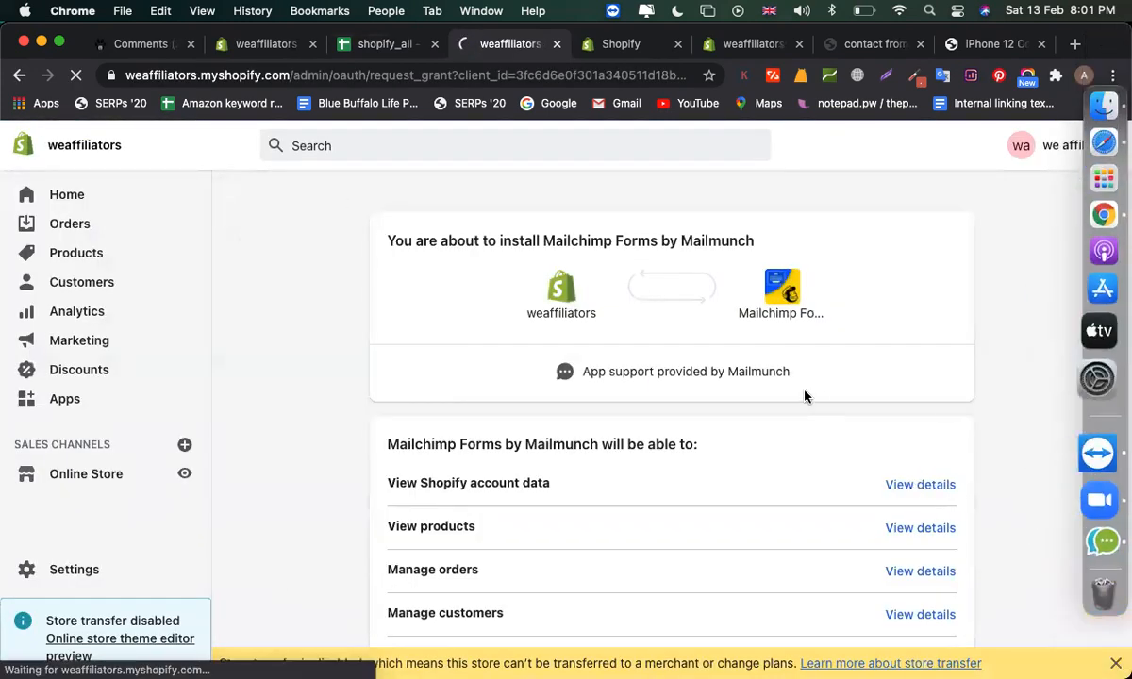
- Install the Mailchimp Forms by Mailmunch app on the Shopify store
scroll(804, 396, "down", 4)
left_click(907, 542)
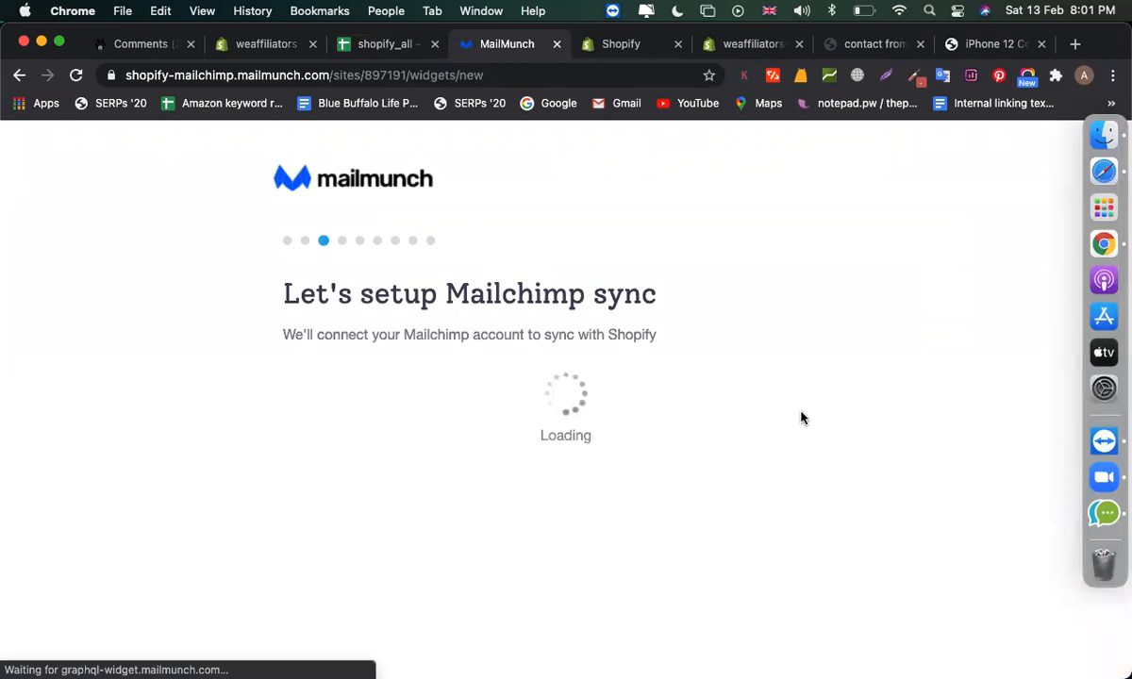
- Check the store's general settings in a new tab, then start connecting the Mailchimp account
left_click(1071, 45)
type("mail")
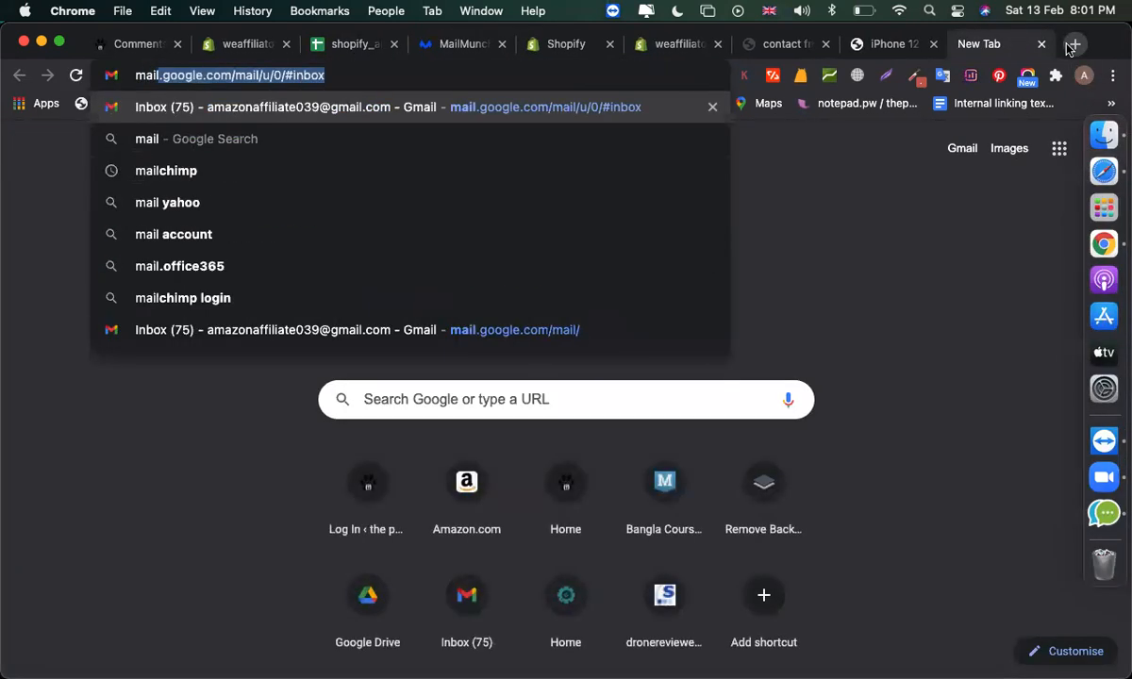
left_click(660, 44)
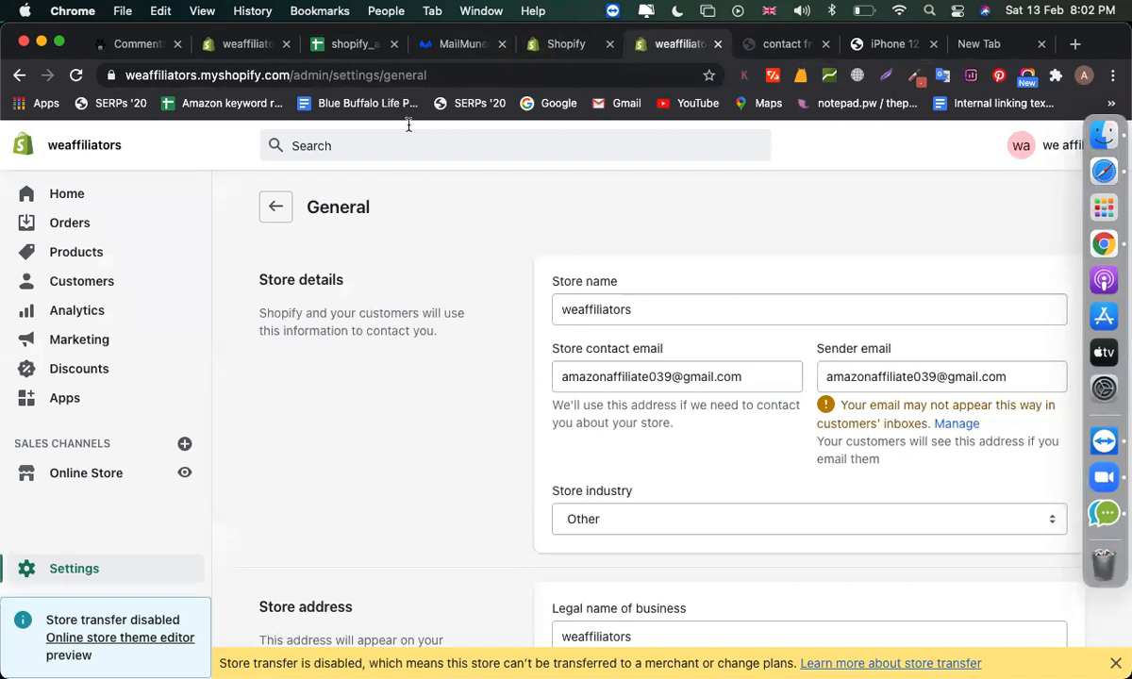
left_click(453, 45)
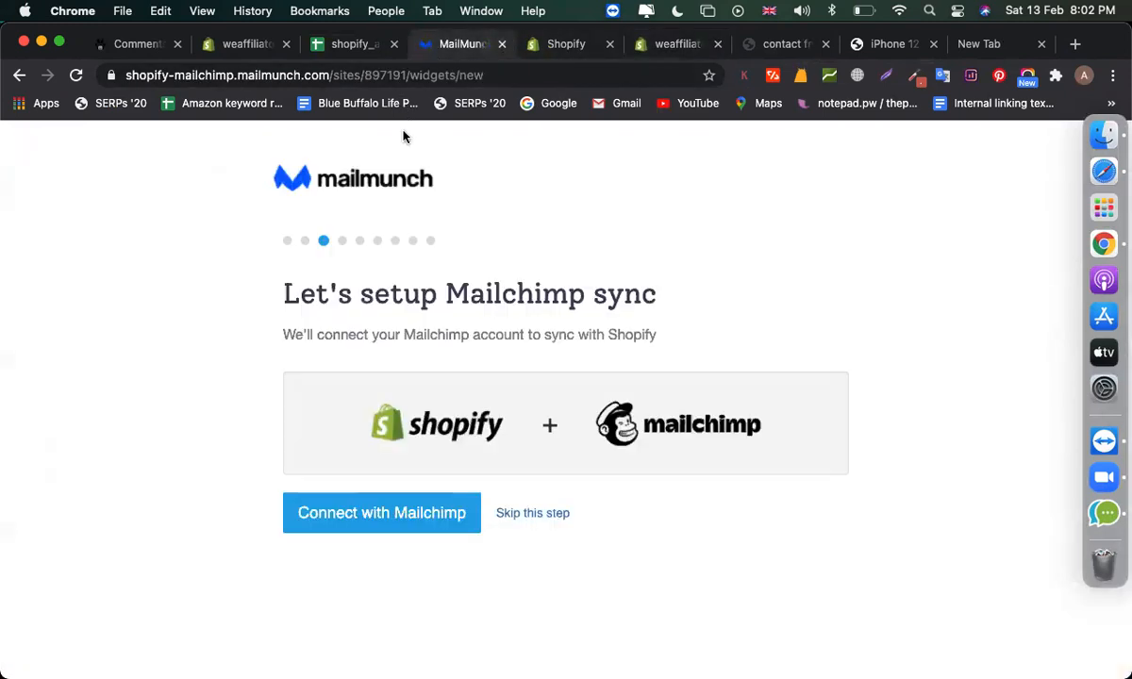
left_click(386, 518)
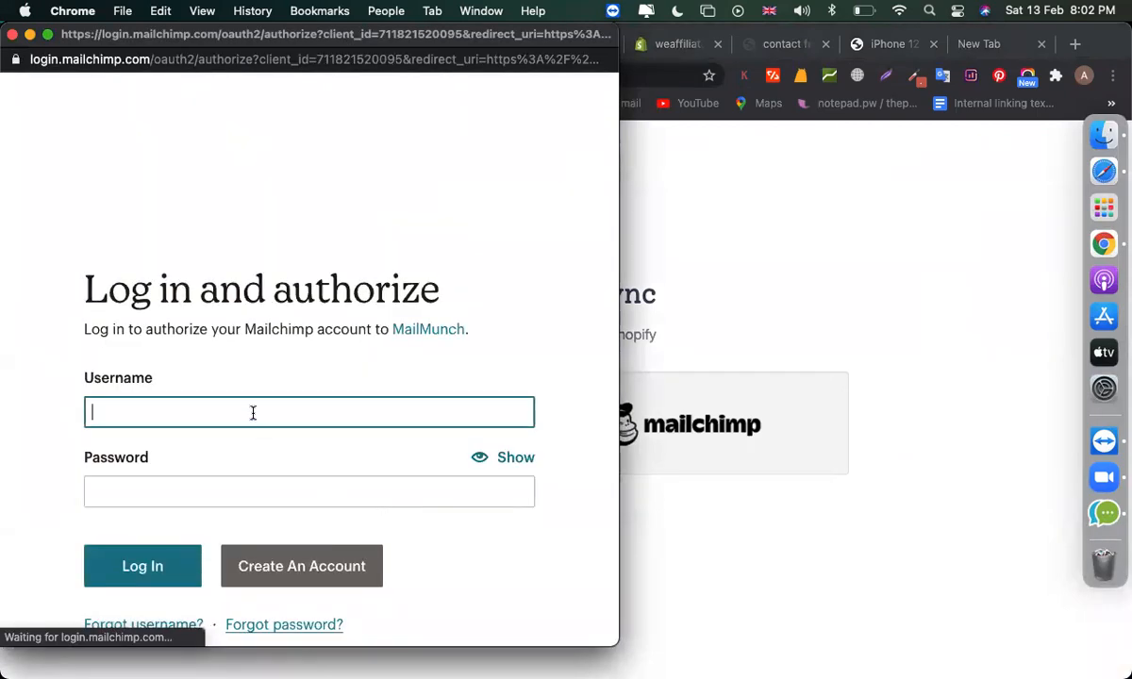
- Log in to Mailchimp with the account's Gmail address and password
left_click(253, 412)
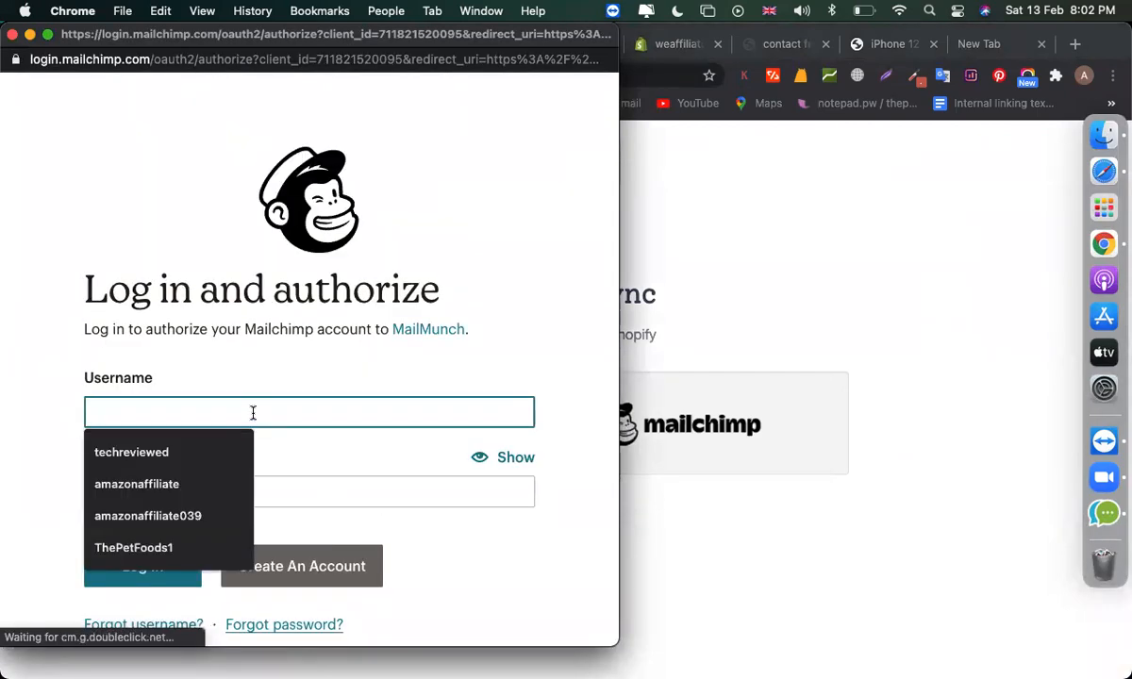
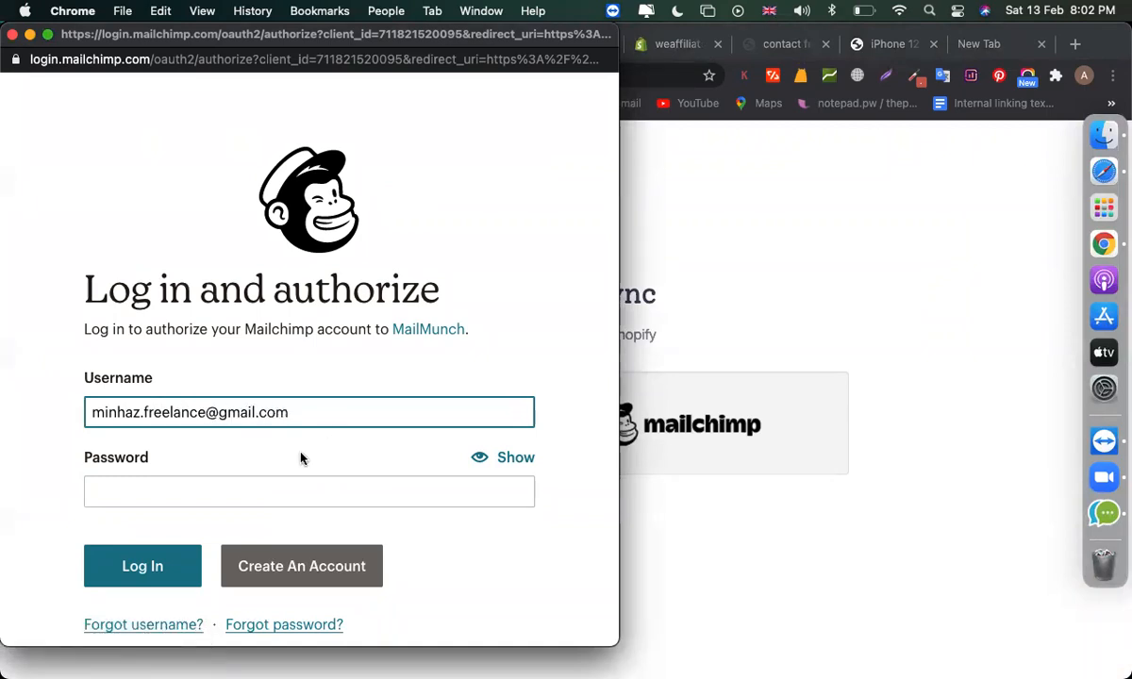
left_click(200, 480)
type("******")
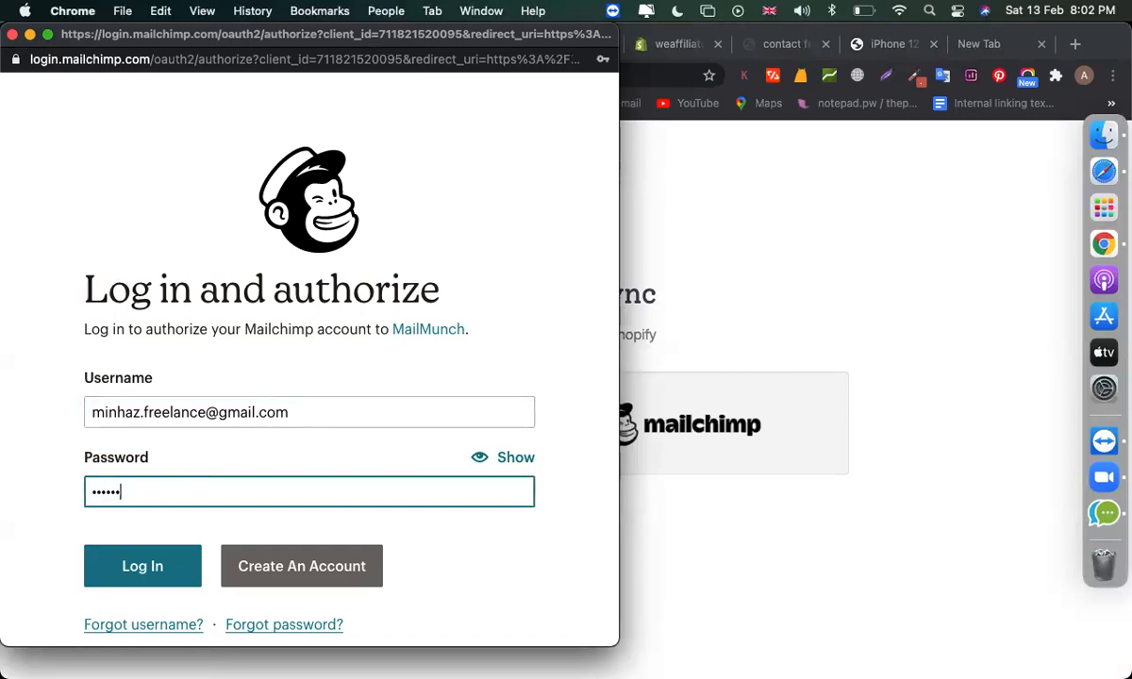
type("********")
left_click(170, 568)
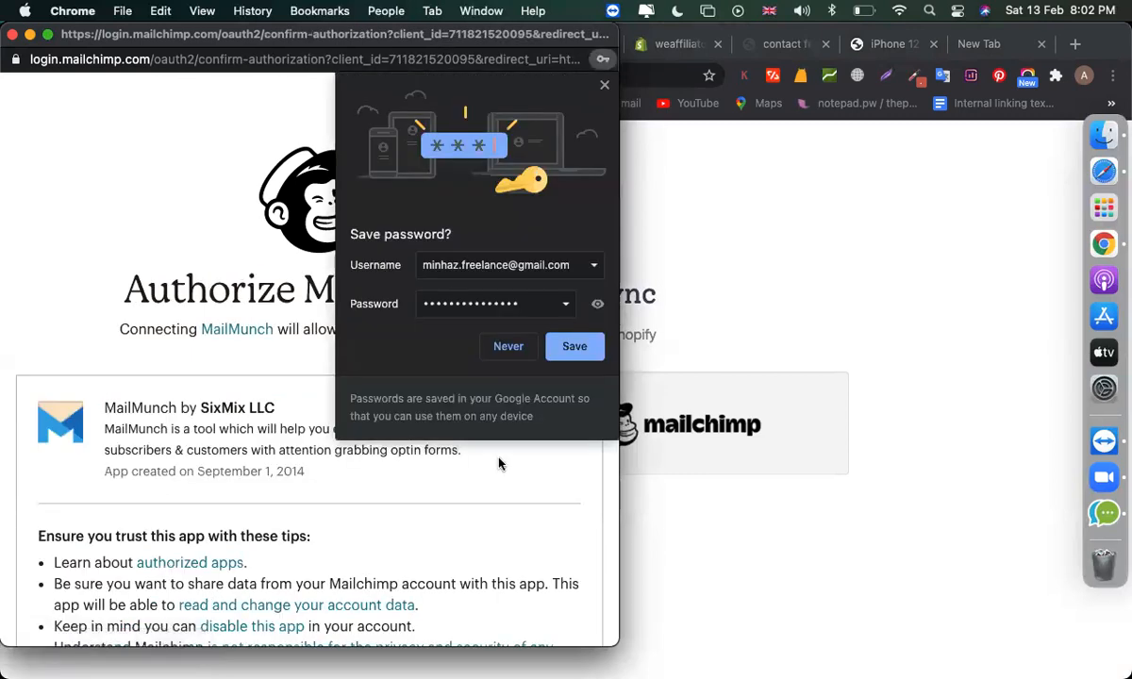
- Save the login, authorize MailMunch, and close the resulting error window
left_click(570, 347)
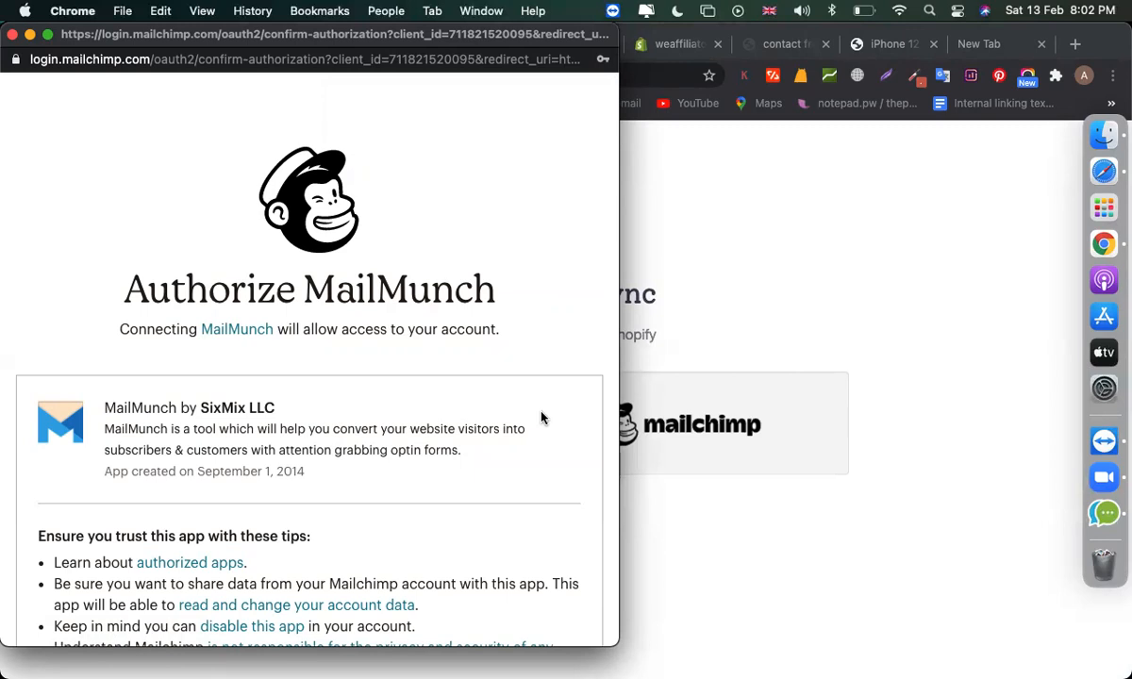
scroll(541, 416, "down", 5)
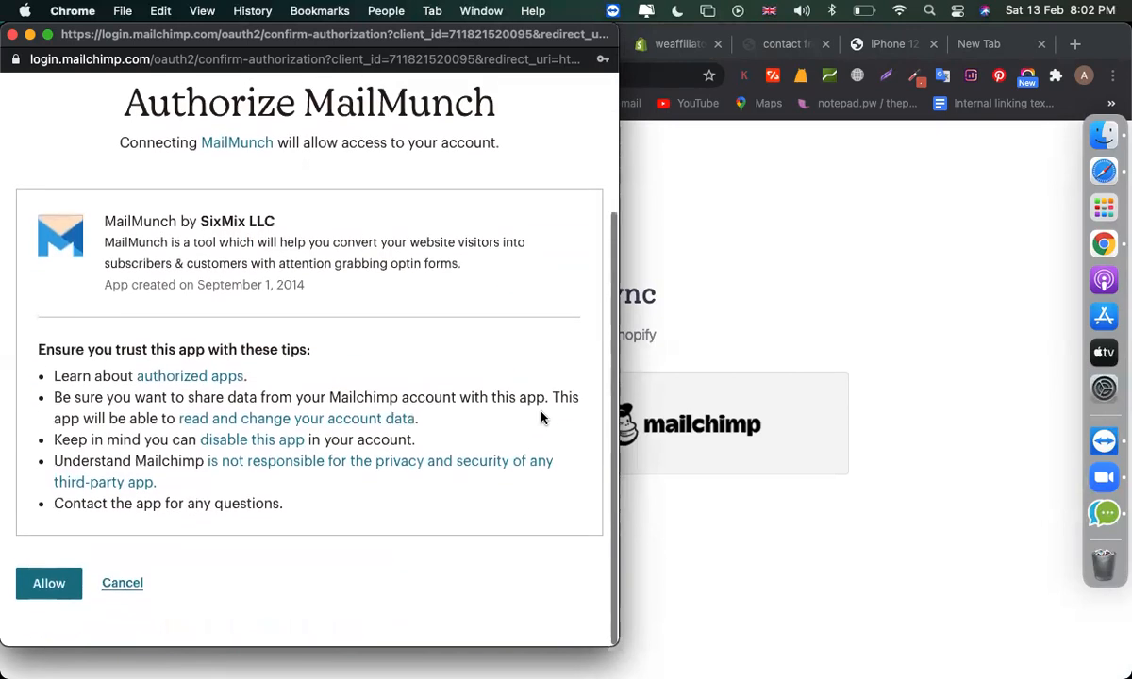
left_click(48, 589)
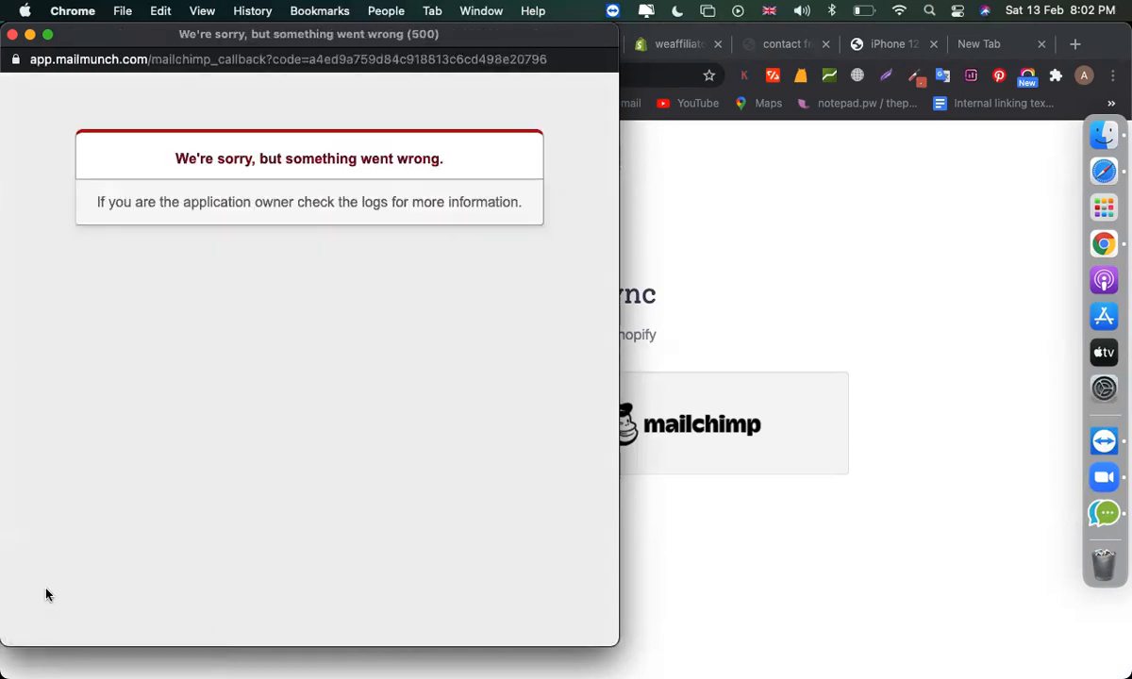
left_click(12, 35)
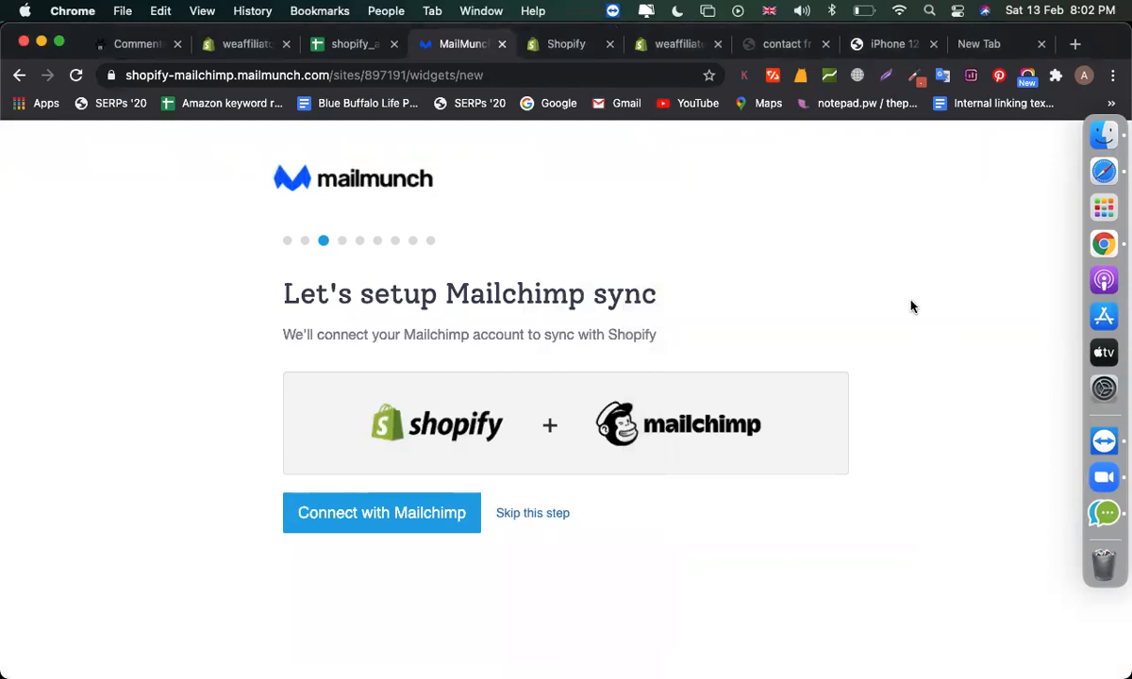
- Skip the Mailchimp connection, accept sync settings, and set the industry to Airlines/Aviation
left_click(513, 519)
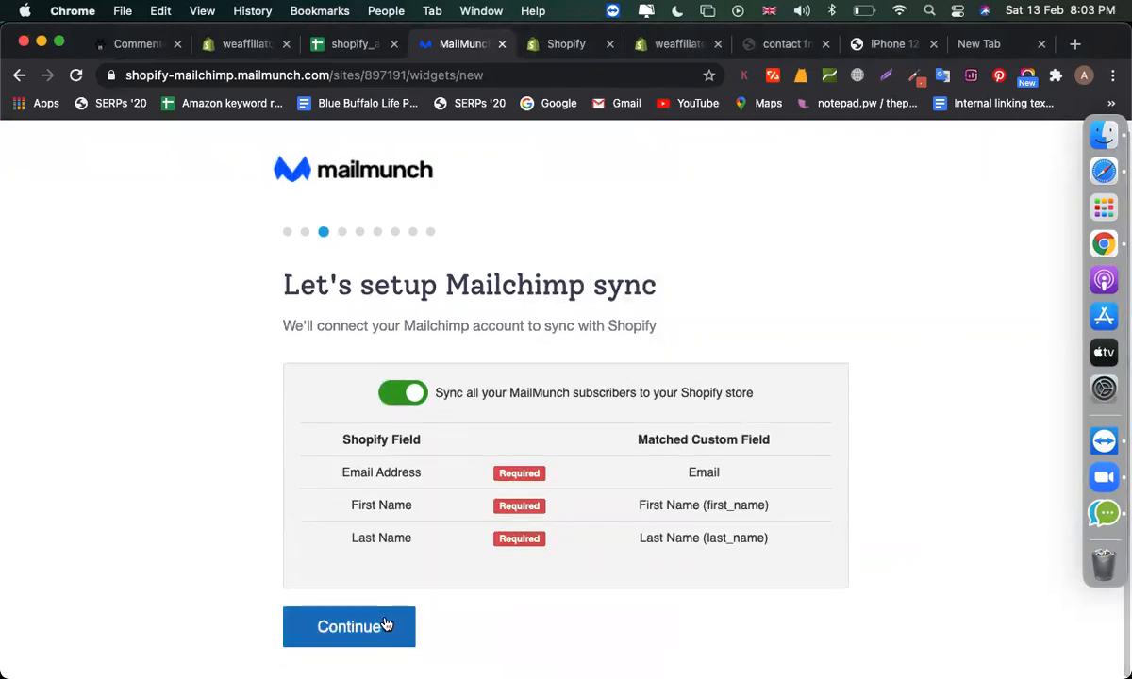
left_click(385, 623)
scroll(415, 509, "down", 1)
left_click(396, 650)
left_click(375, 534)
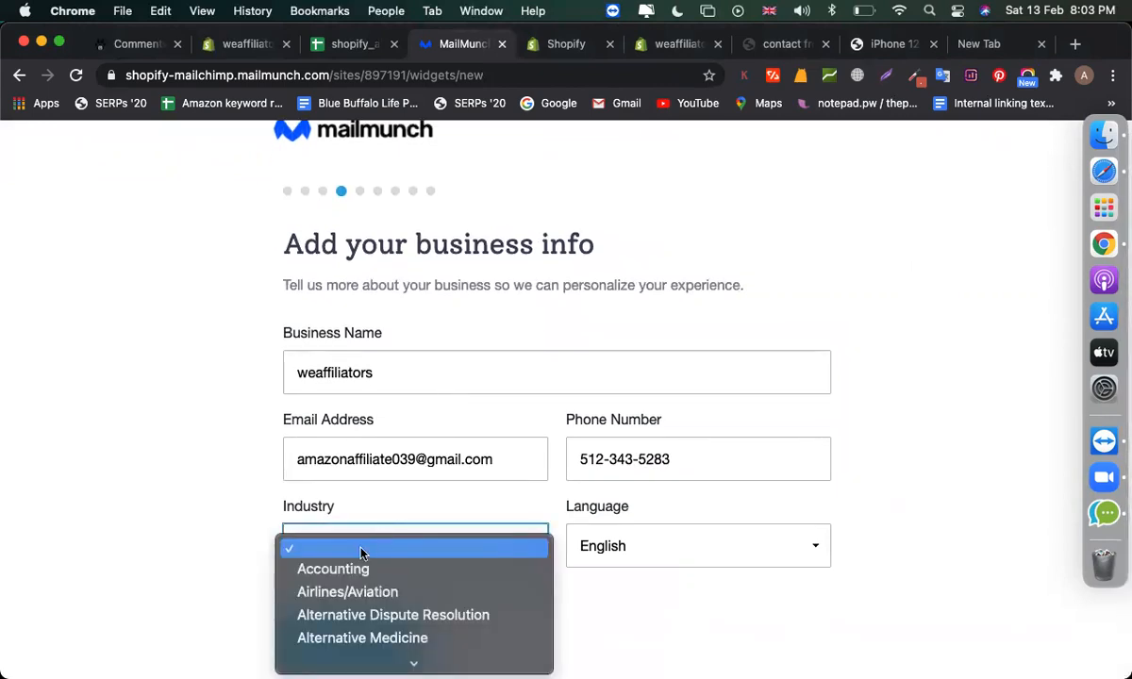
left_click(405, 592)
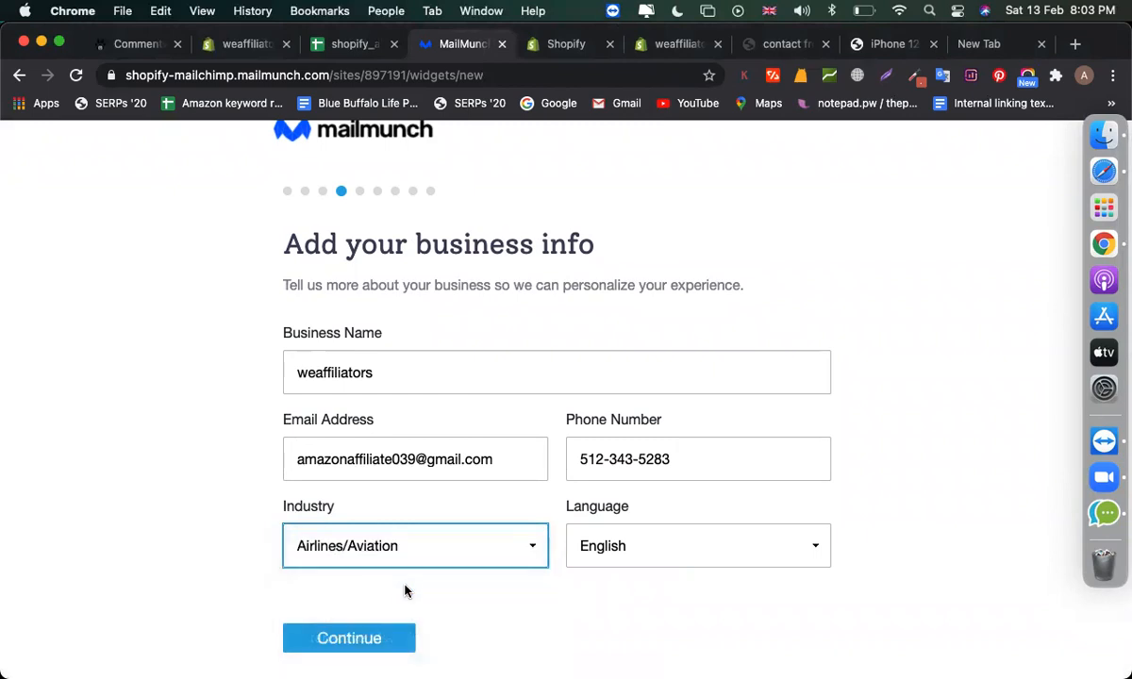
left_click(337, 640)
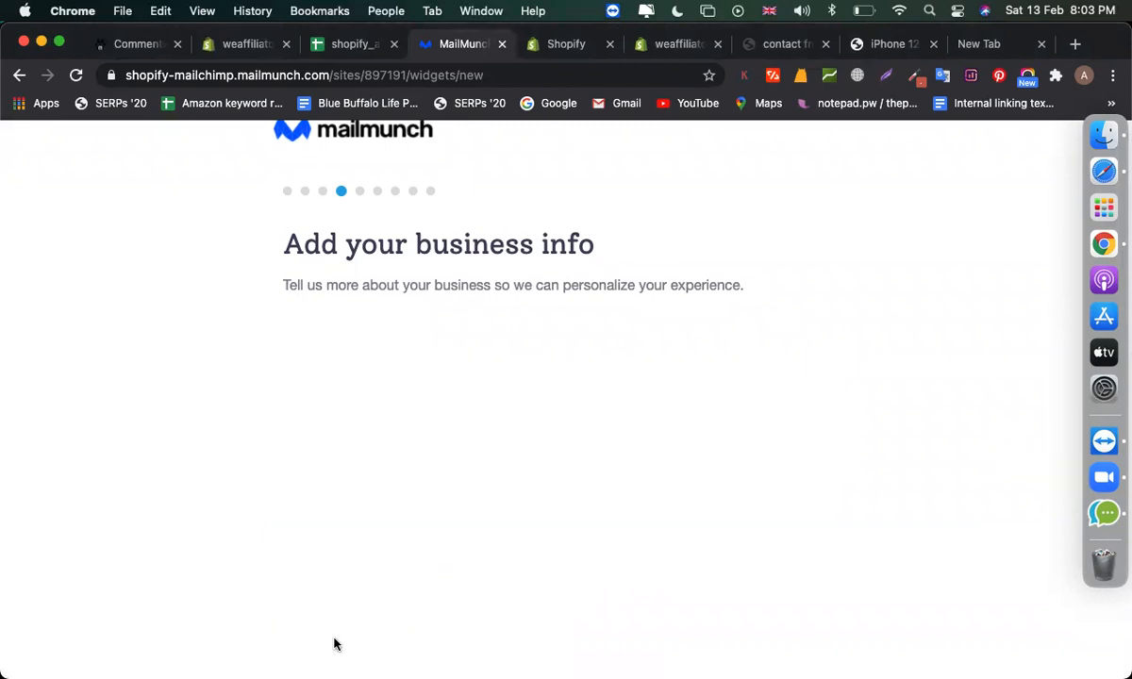
- Accept the prefilled address, skip the logo, and remove the Facebook and Instagram rows
scroll(467, 522, "down", 3)
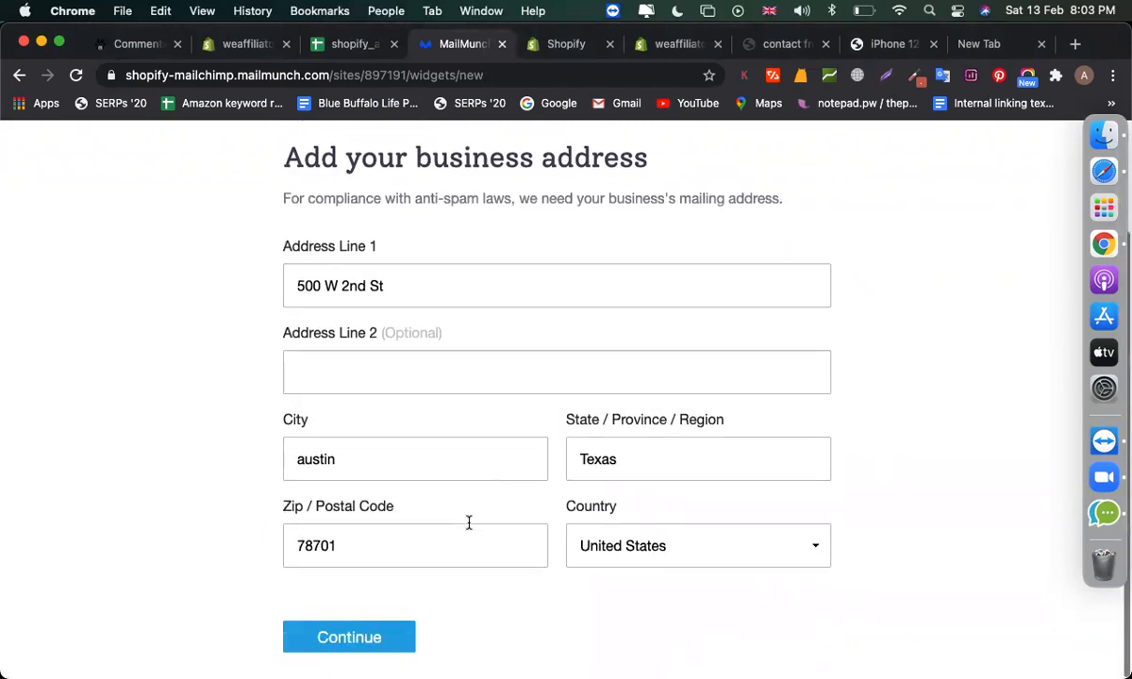
left_click(389, 649)
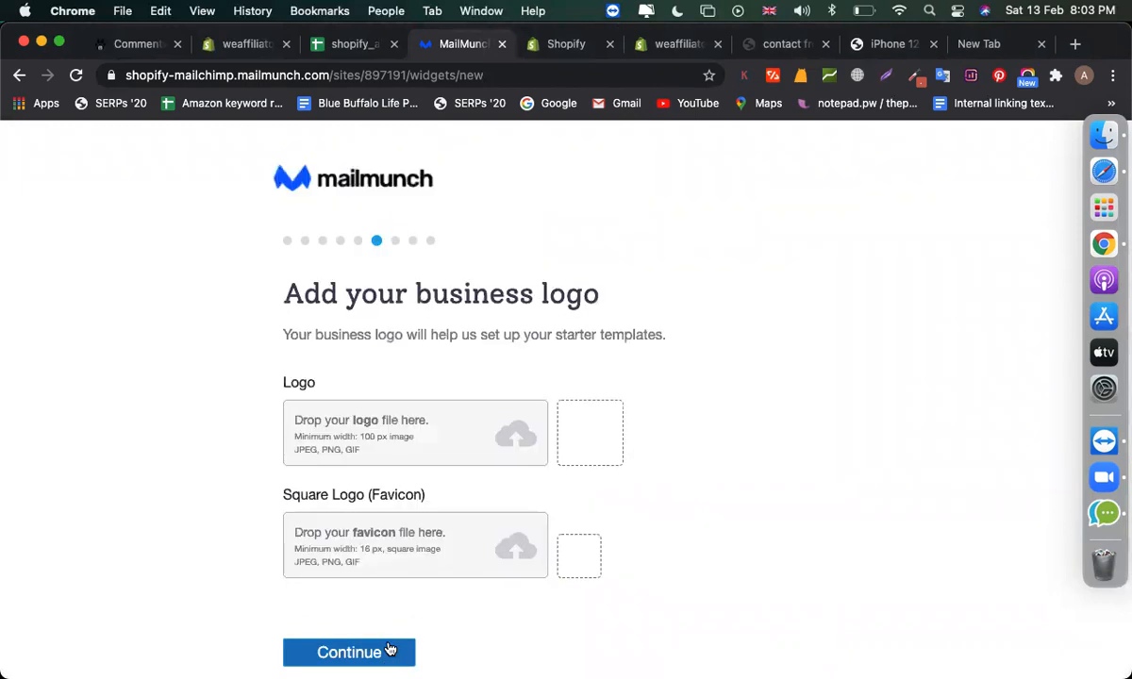
left_click(344, 654)
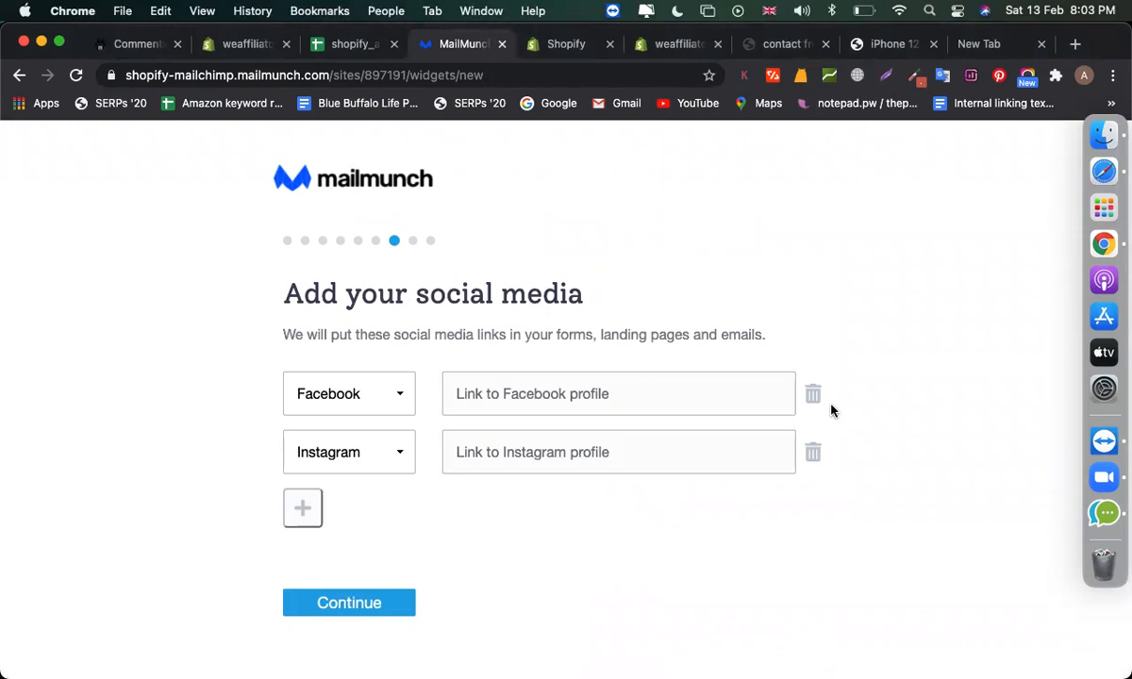
left_click(816, 400)
left_click(815, 398)
left_click(368, 475)
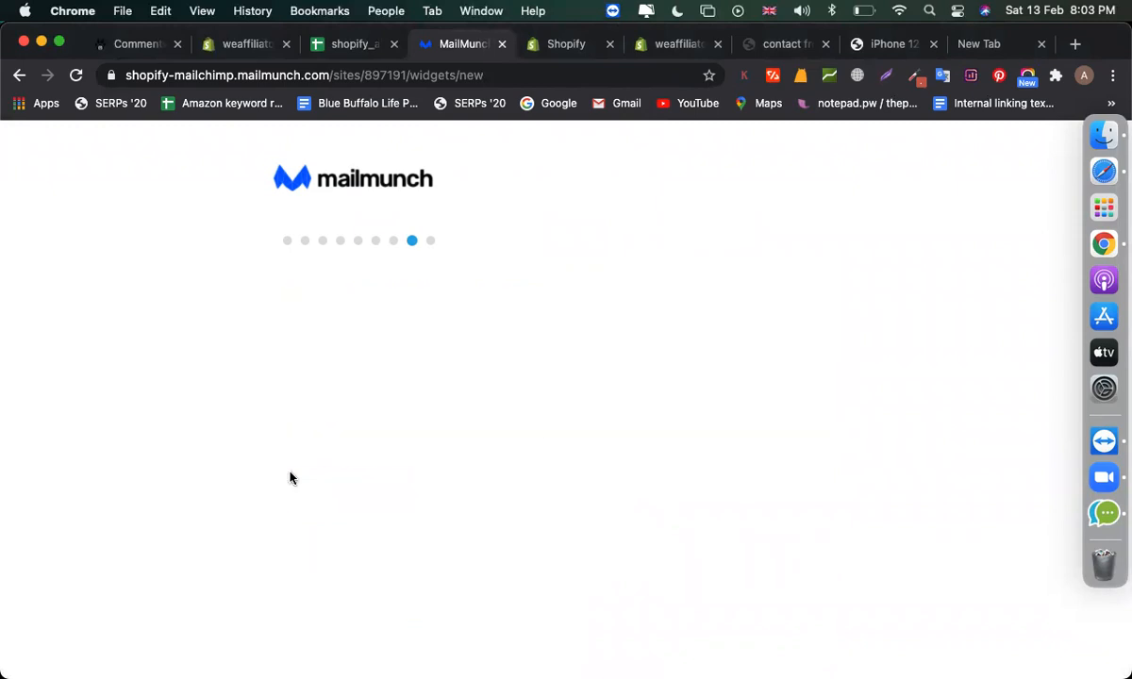
- Choose the Growing my email list goal and Less than $100k revenue, then finish onboarding
scroll(405, 490, "down", 2)
left_click(326, 319)
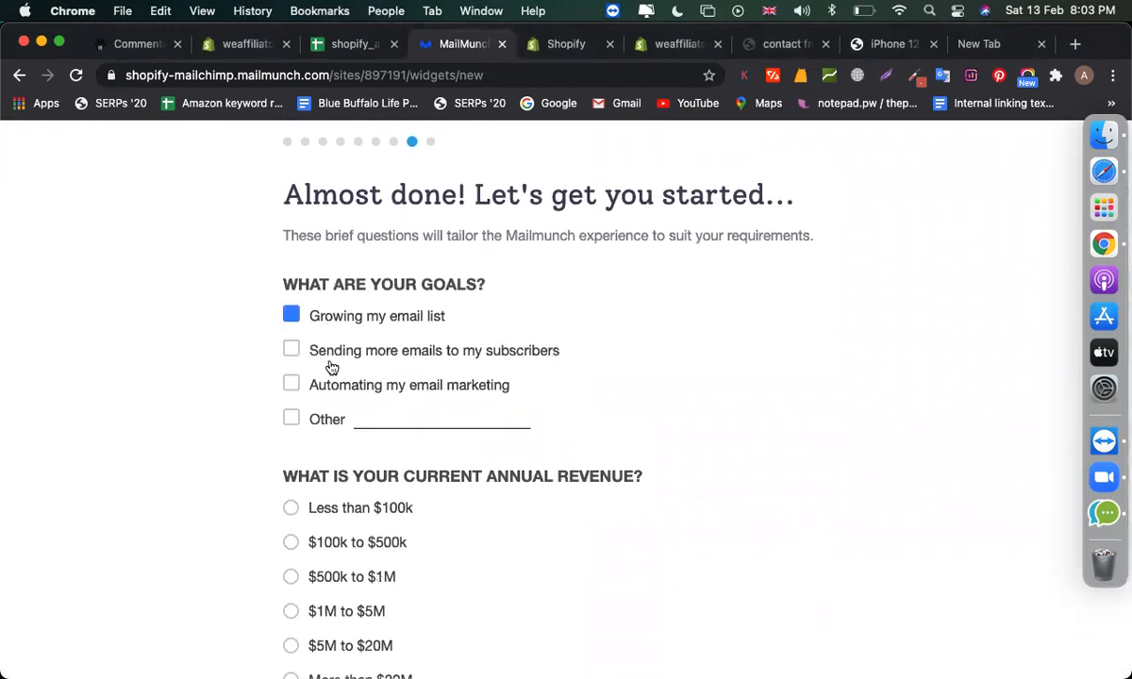
left_click(341, 511)
scroll(341, 510, "down", 3)
left_click(331, 647)
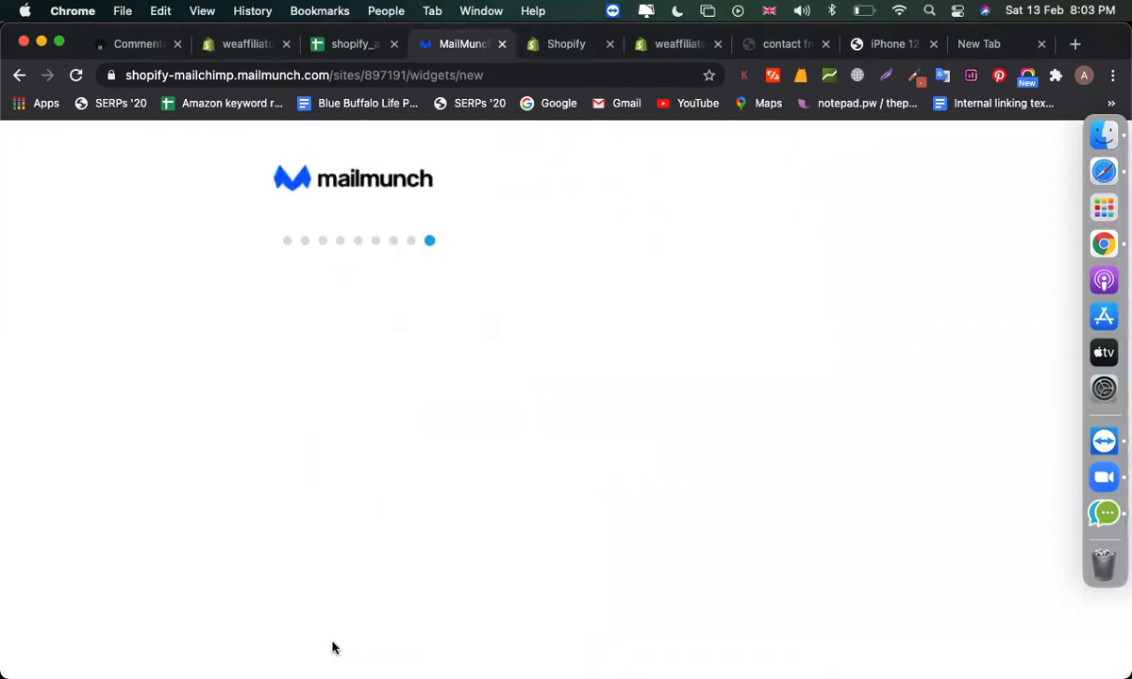
scroll(325, 560, "down", 5)
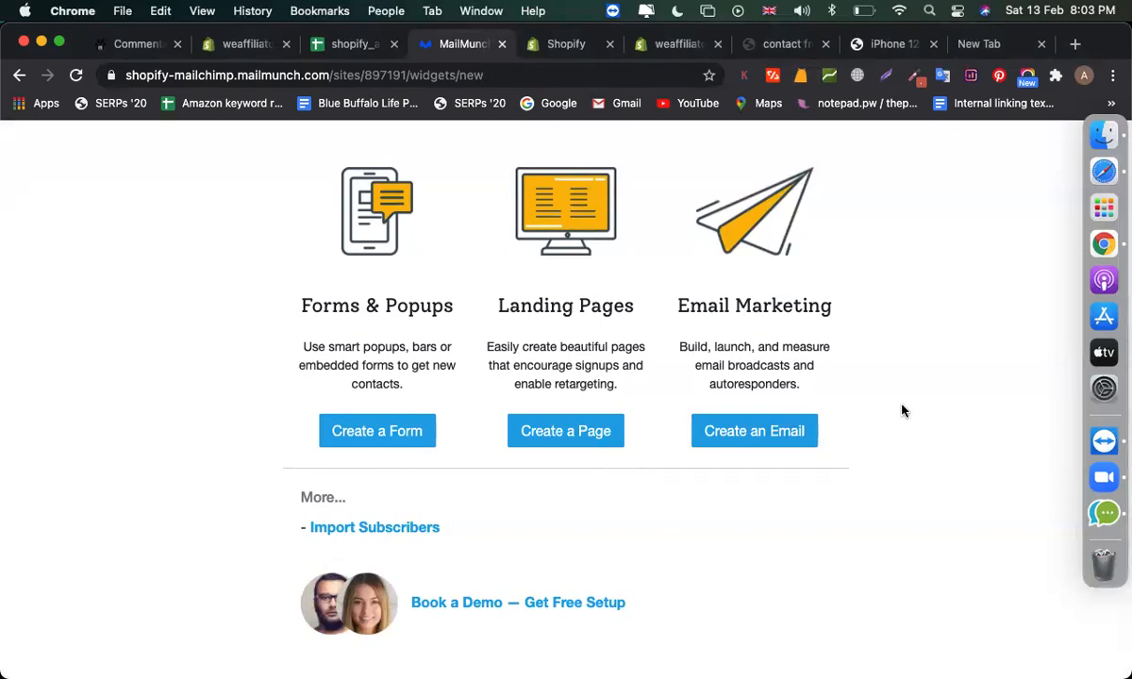
- Start a new signup form and pick the Subscribe template with the envelope illustration
left_click(412, 429)
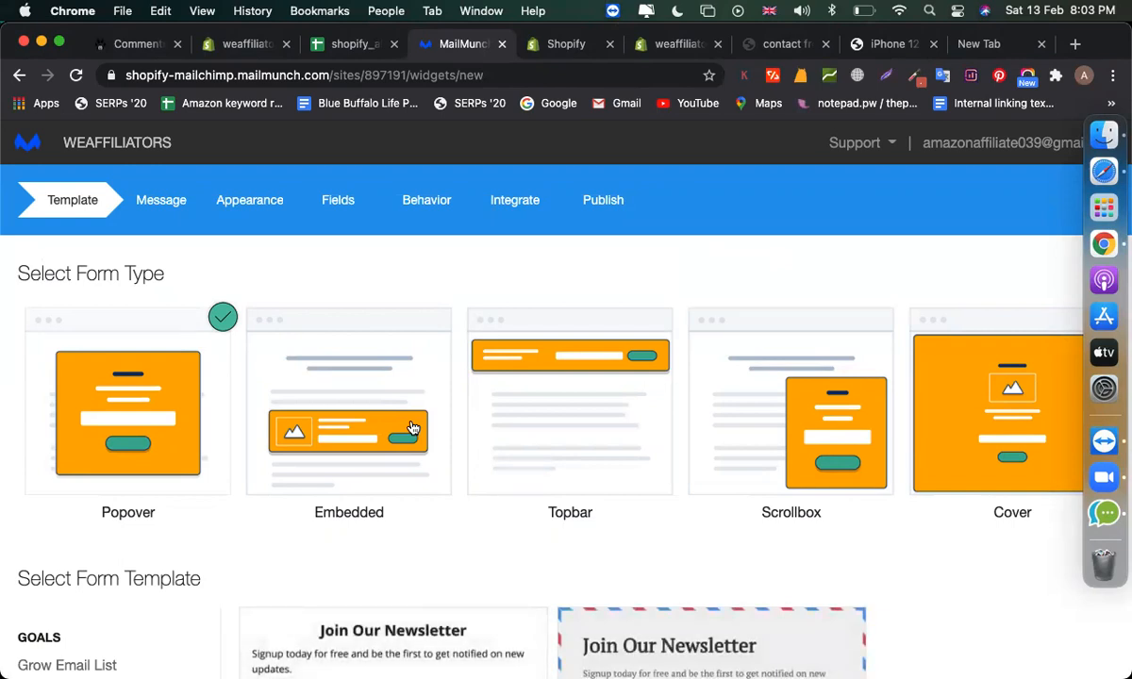
scroll(412, 428, "down", 3)
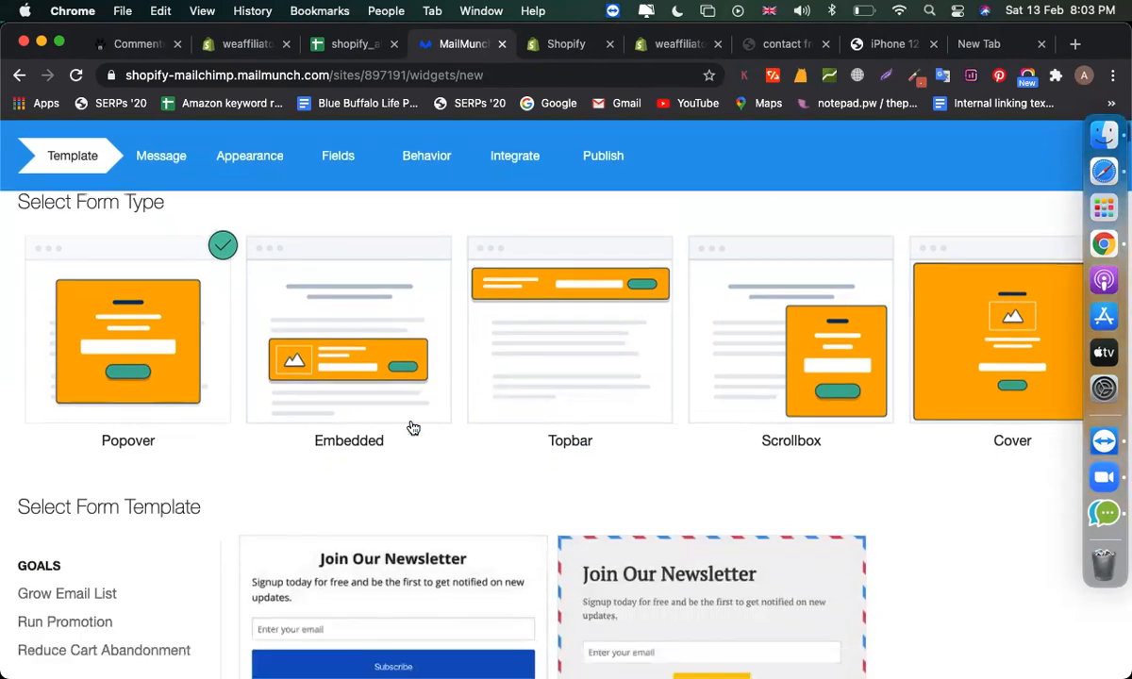
scroll(181, 320, "down", 2)
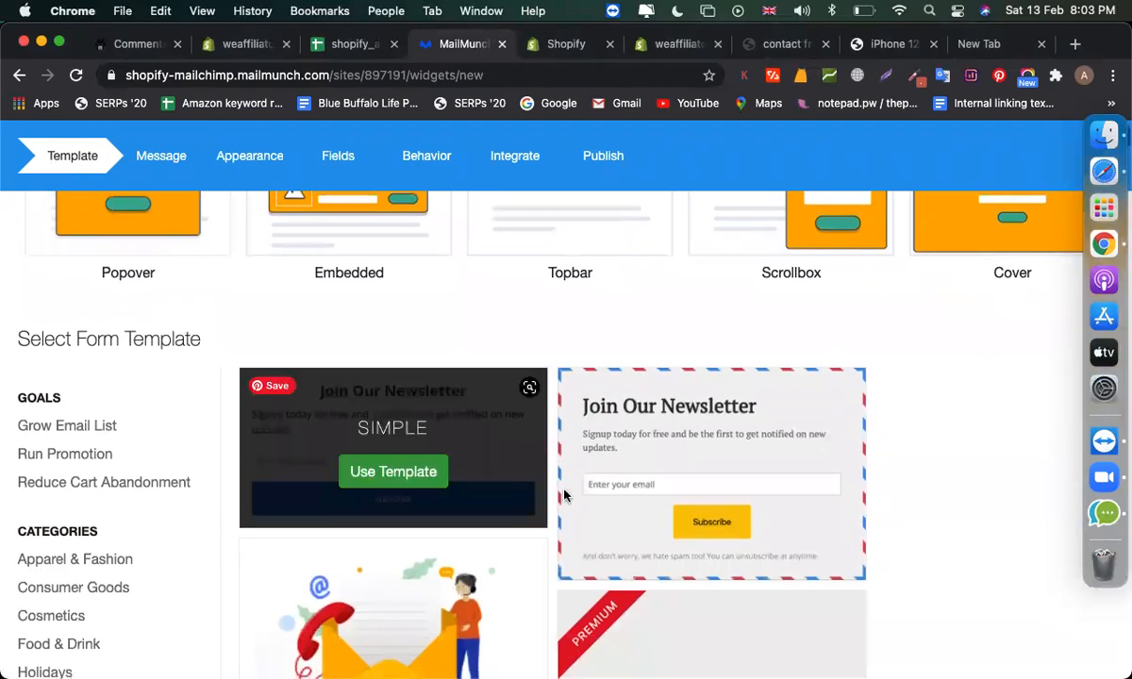
scroll(542, 517, "down", 4)
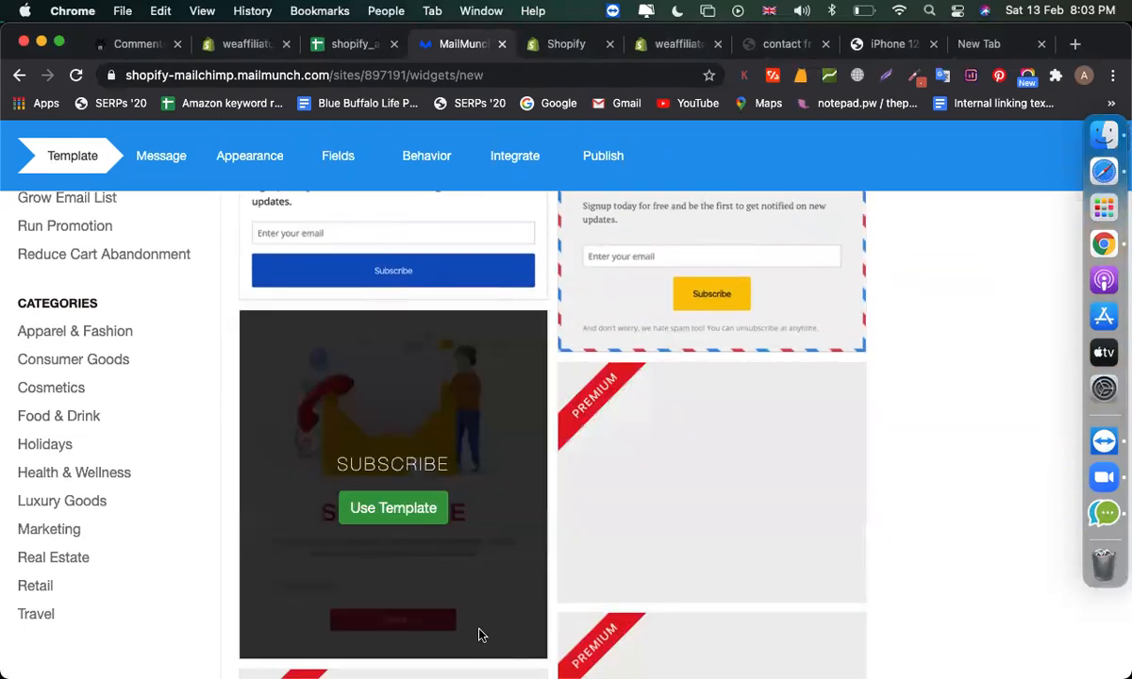
scroll(701, 590, "up", 3)
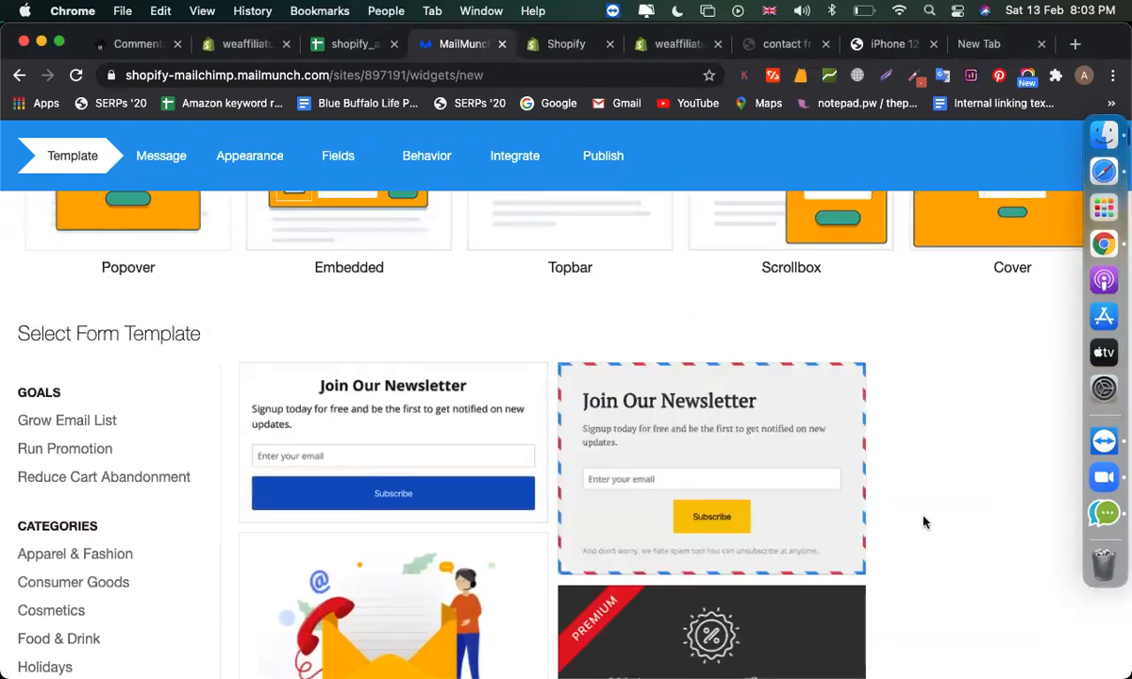
scroll(923, 520, "down", 1)
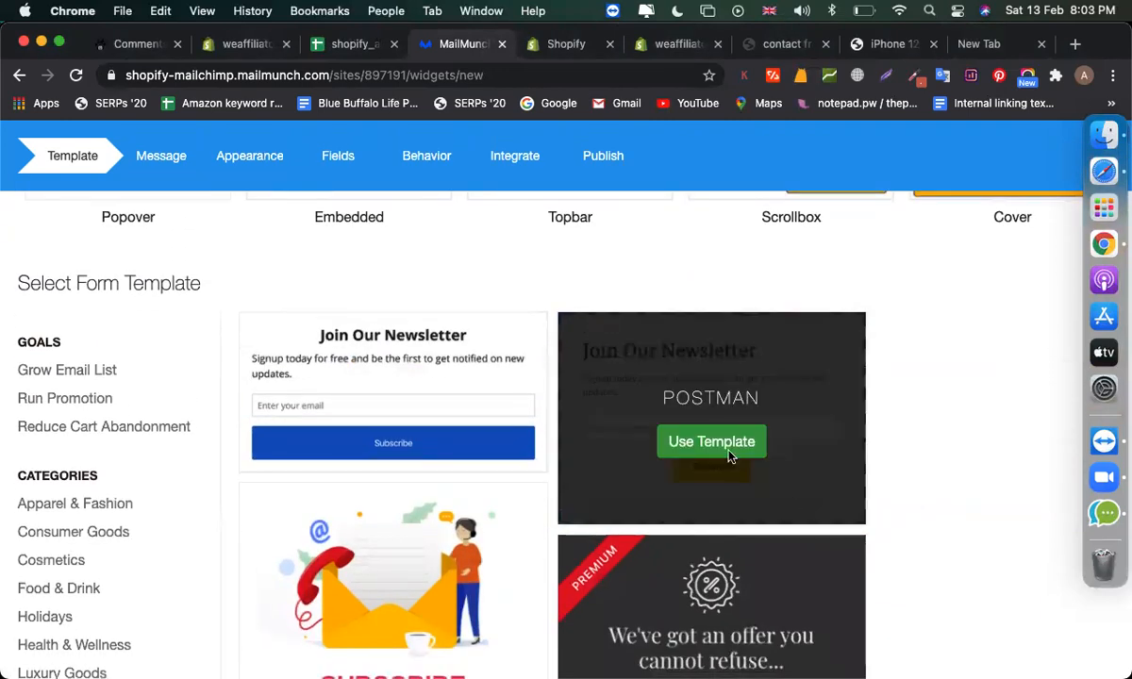
scroll(698, 469, "down", 5)
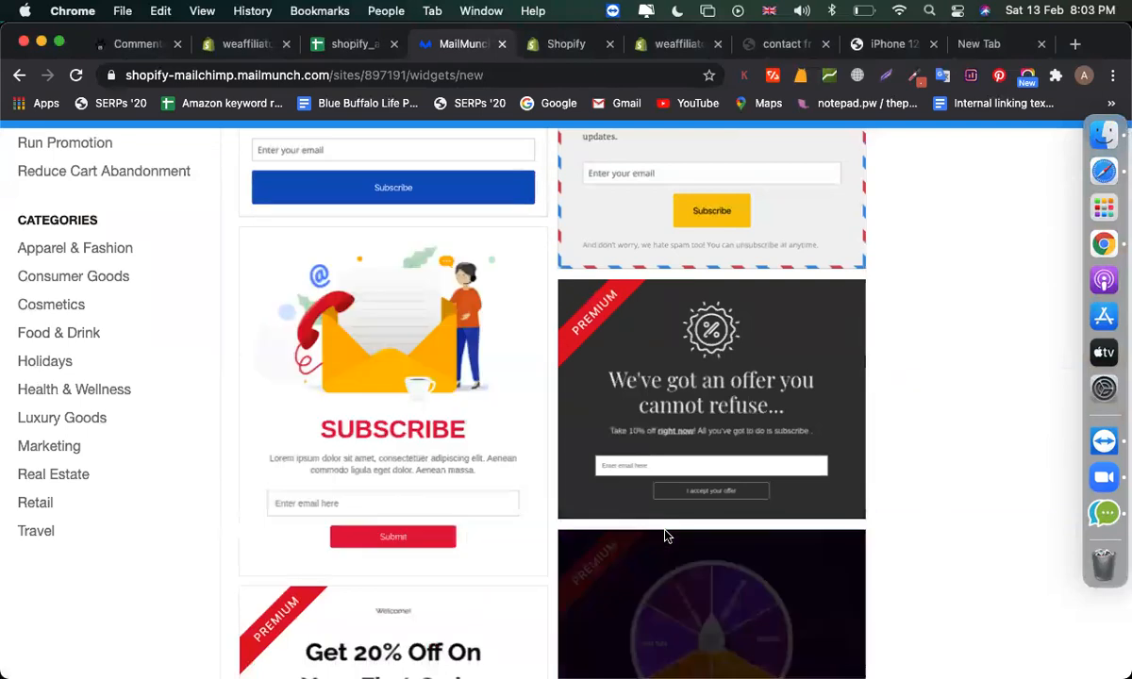
left_click(381, 437)
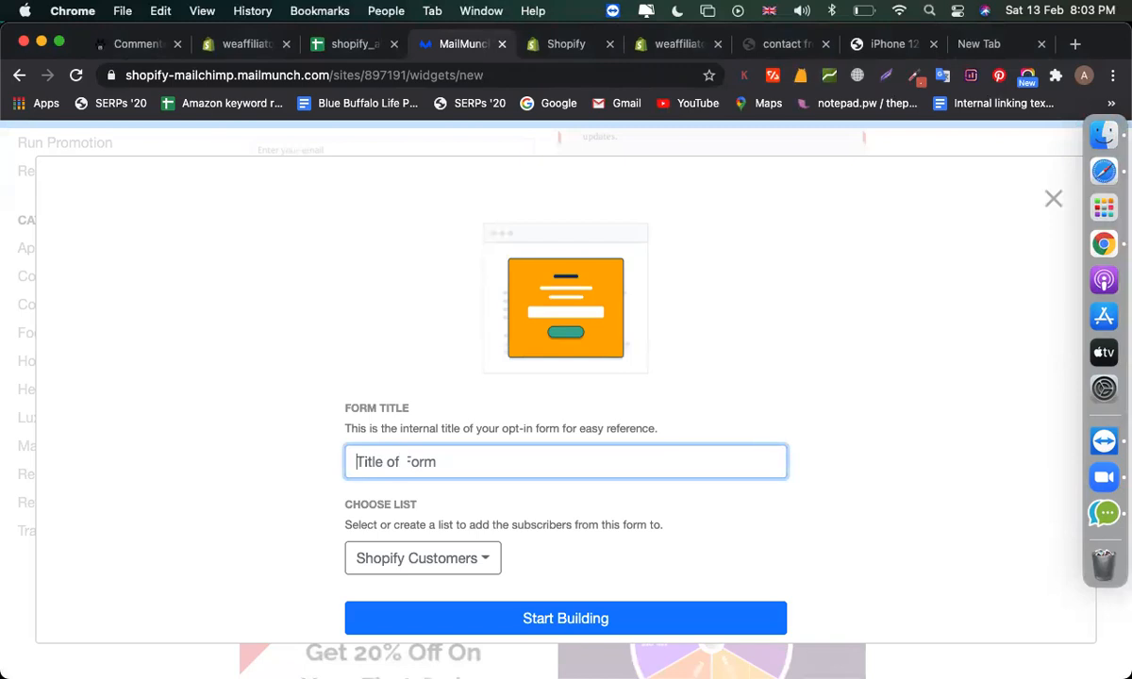
- Title the form 'subscribe form', keep the Shopify Customers list, and start building it
type("subscribe form")
key("super+a")
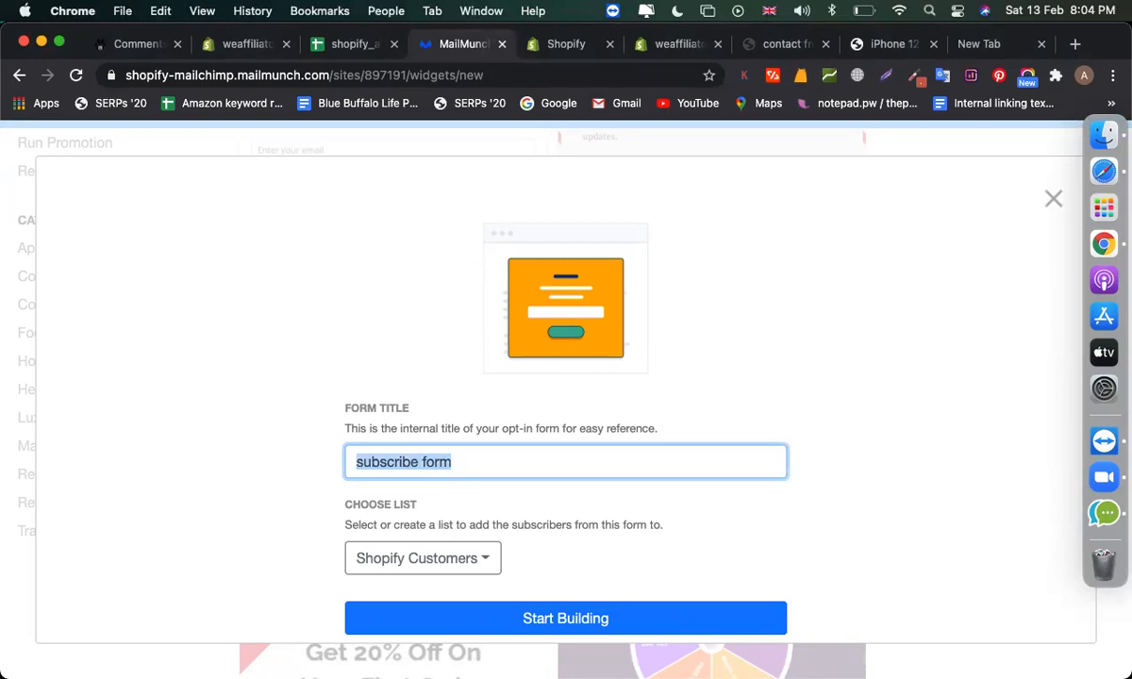
left_click(422, 557)
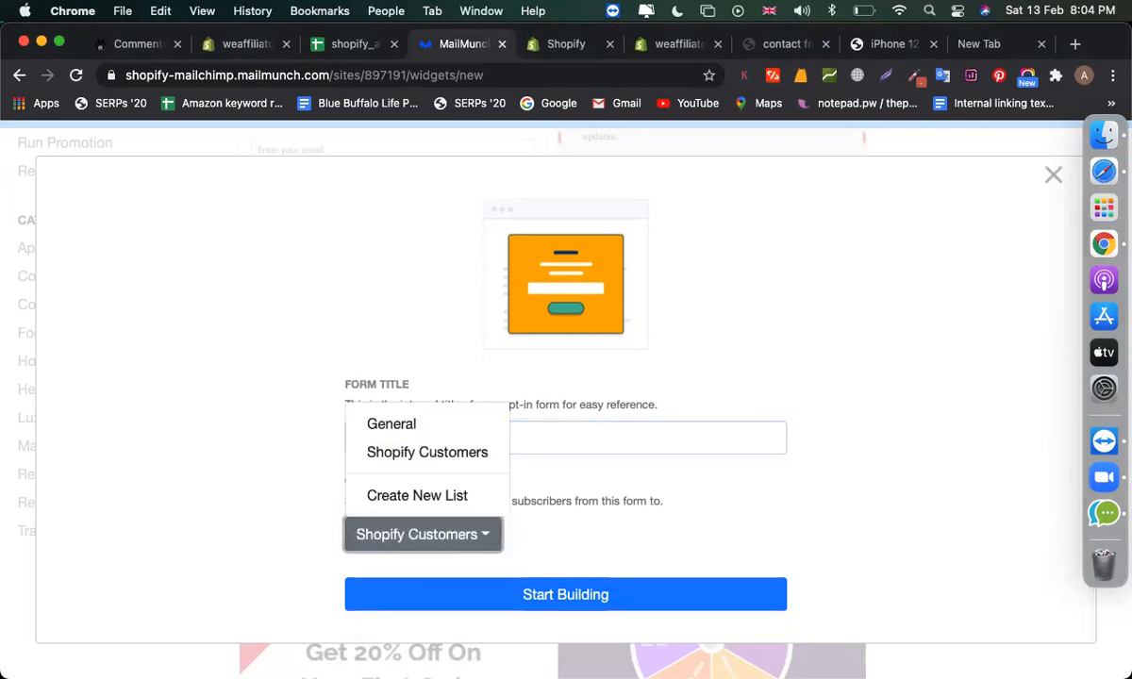
left_click(423, 535)
left_click(564, 594)
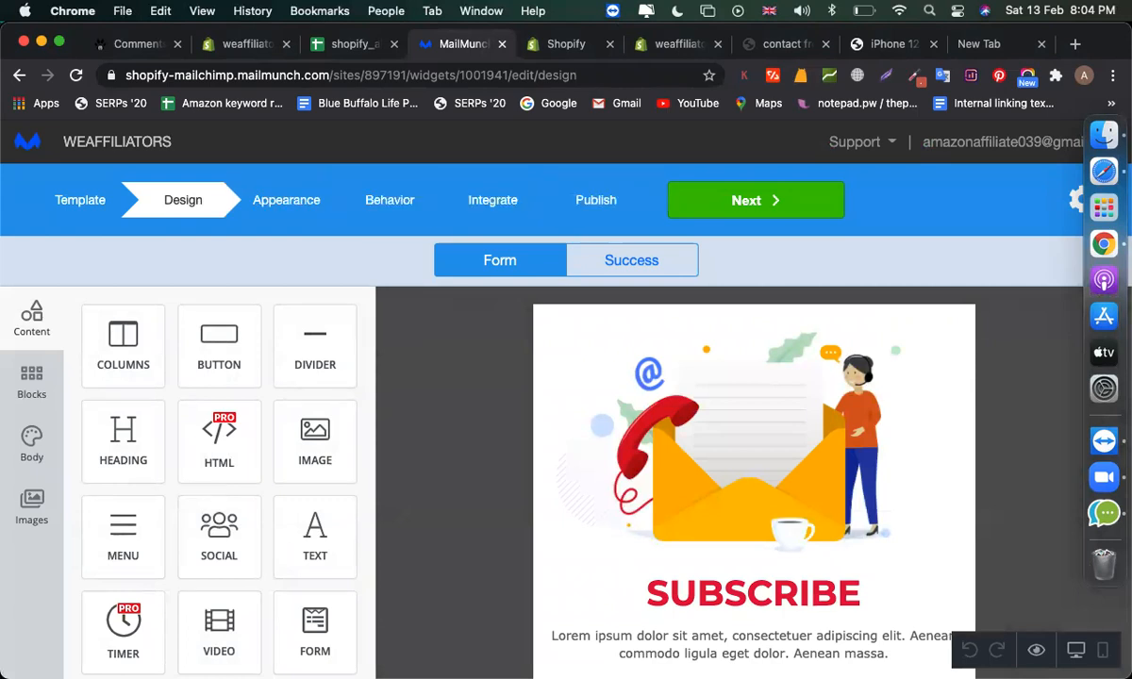
- Replace the Lorem ipsum paragraph with 'Subscribe now to get offers'
scroll(754, 433, "down", 2)
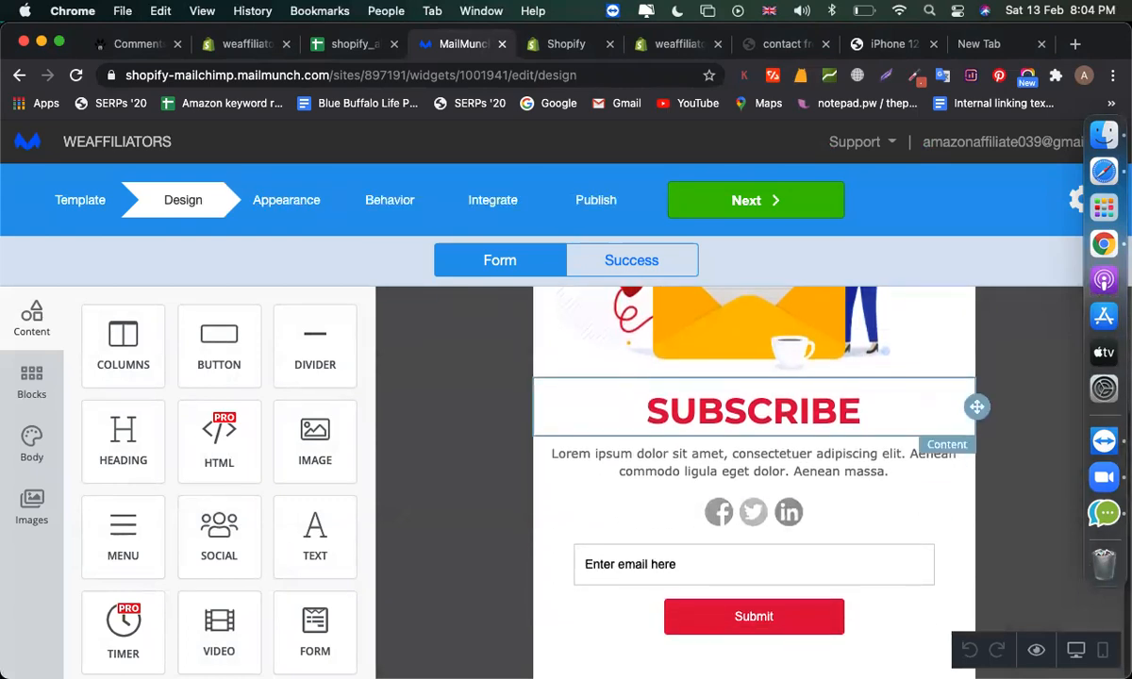
left_click(754, 410)
left_click(654, 454)
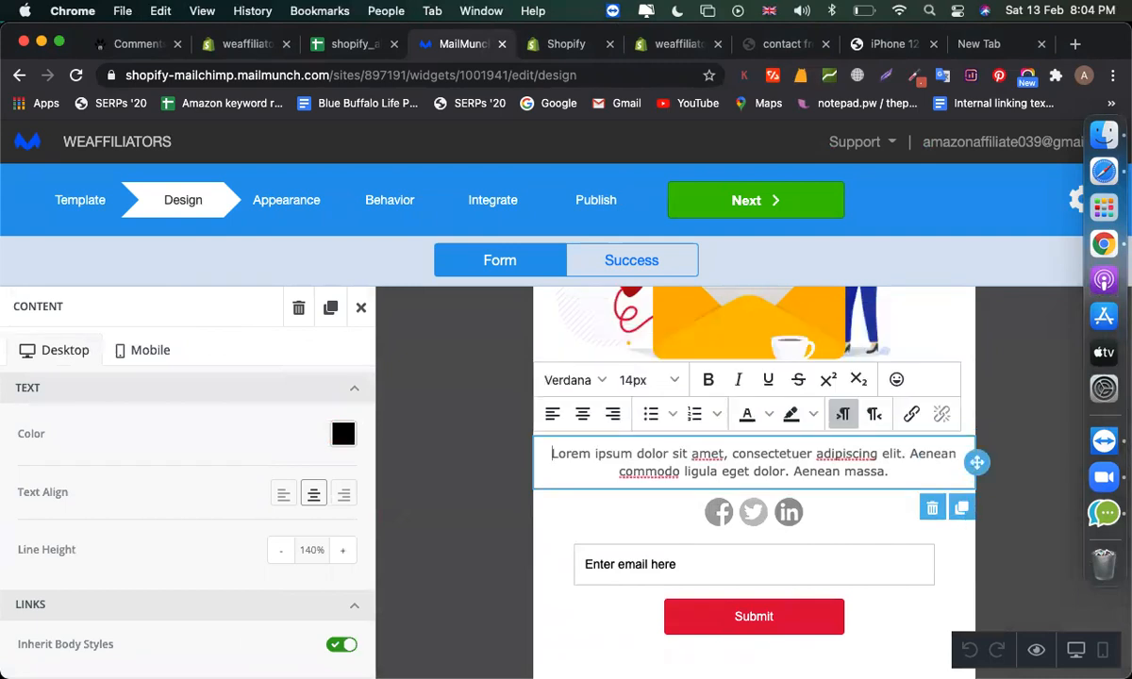
triple_click(655, 454)
type("get")
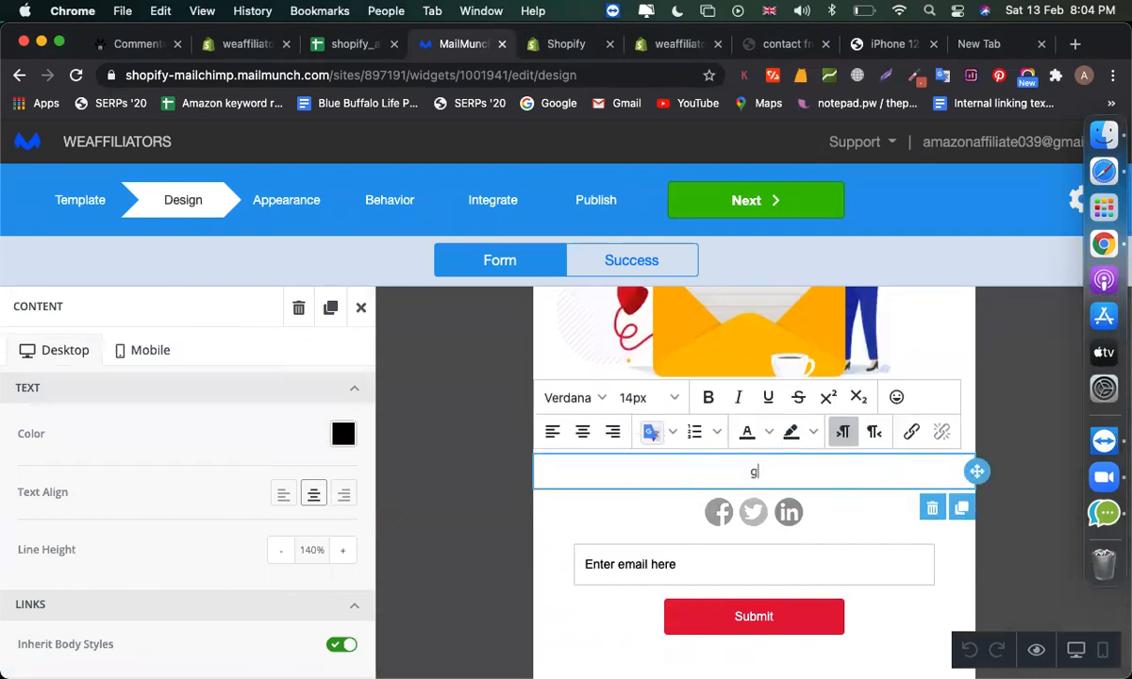
key("BackSpace")
key("BackSpace")
key("BackSpace")
key("BackSpace")
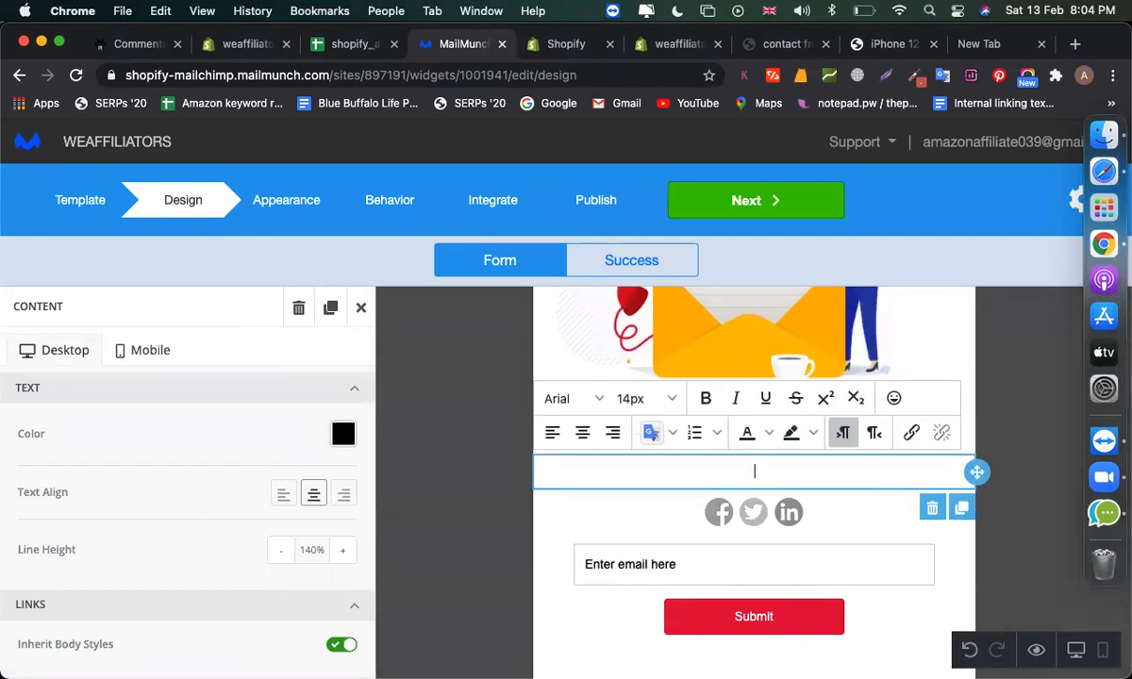
type("Subscribe now to get ")
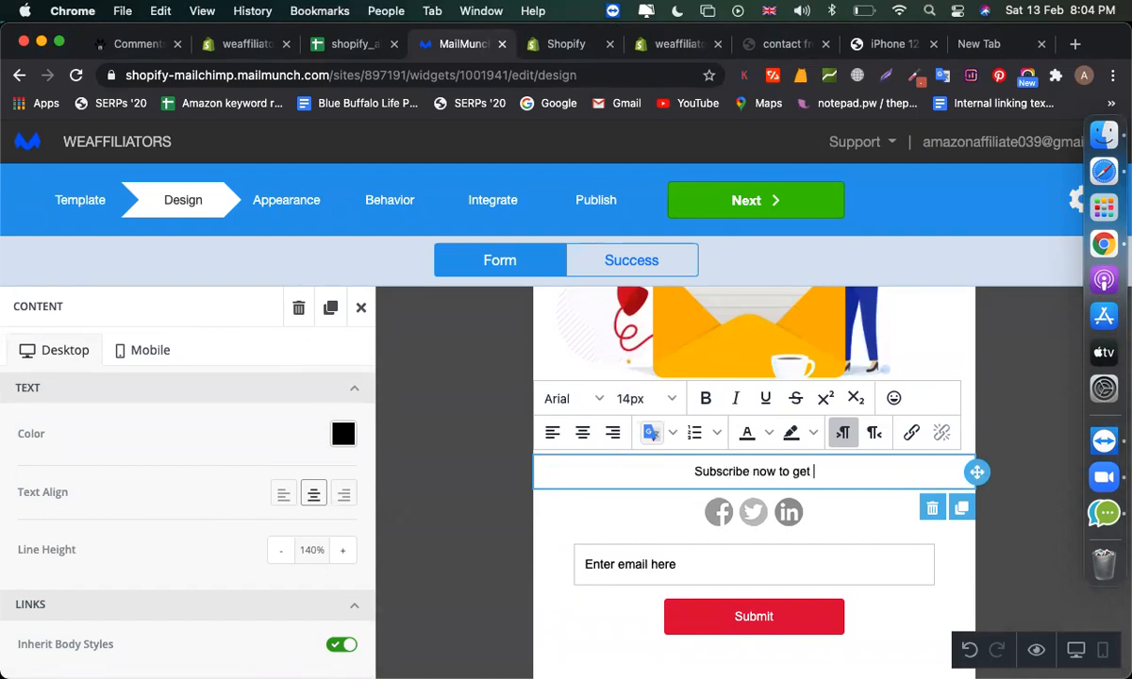
type("offers")
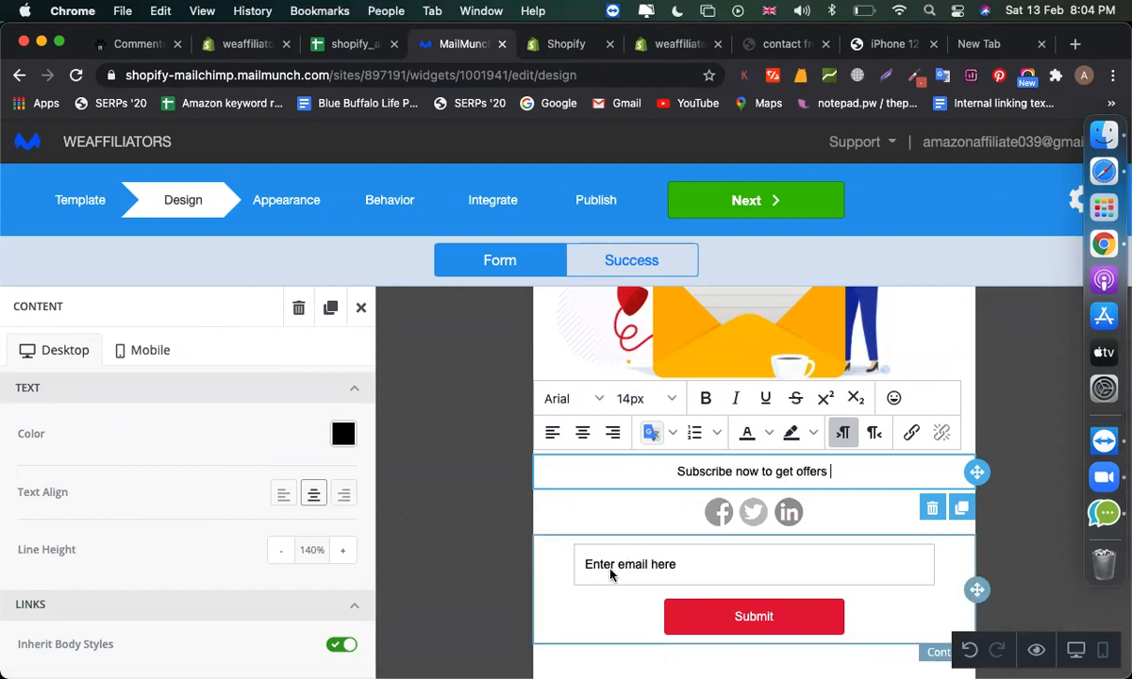
left_click(611, 574)
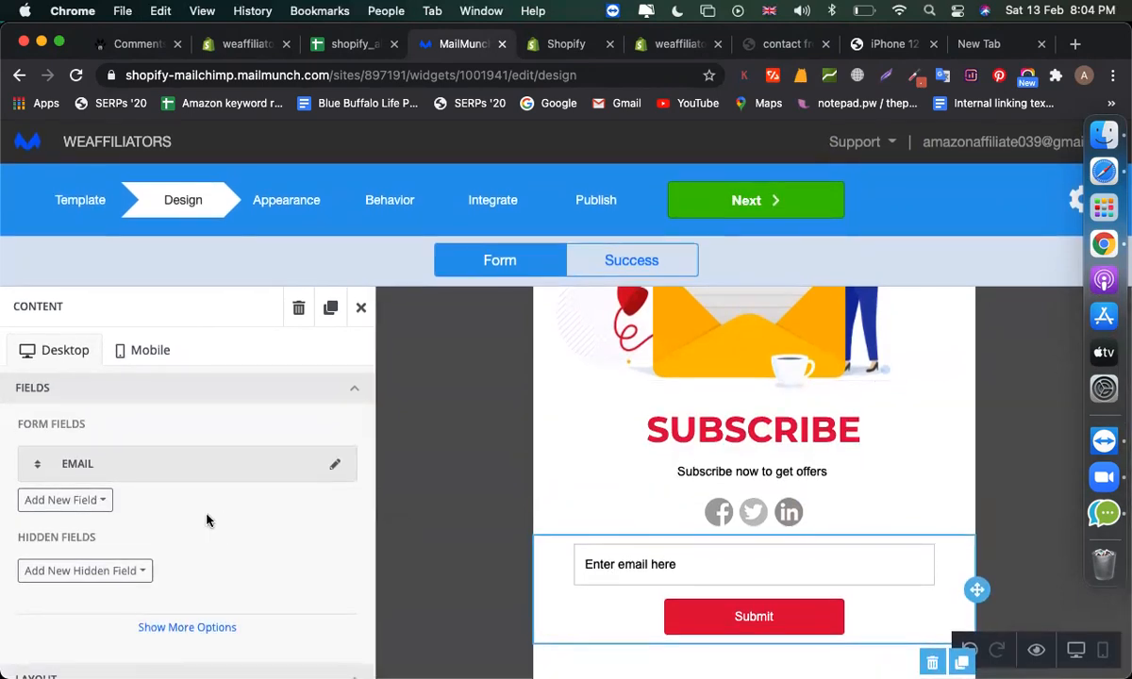
- Add a First Name field above Email, then switch to the Success screen
left_click(102, 501)
left_click(101, 574)
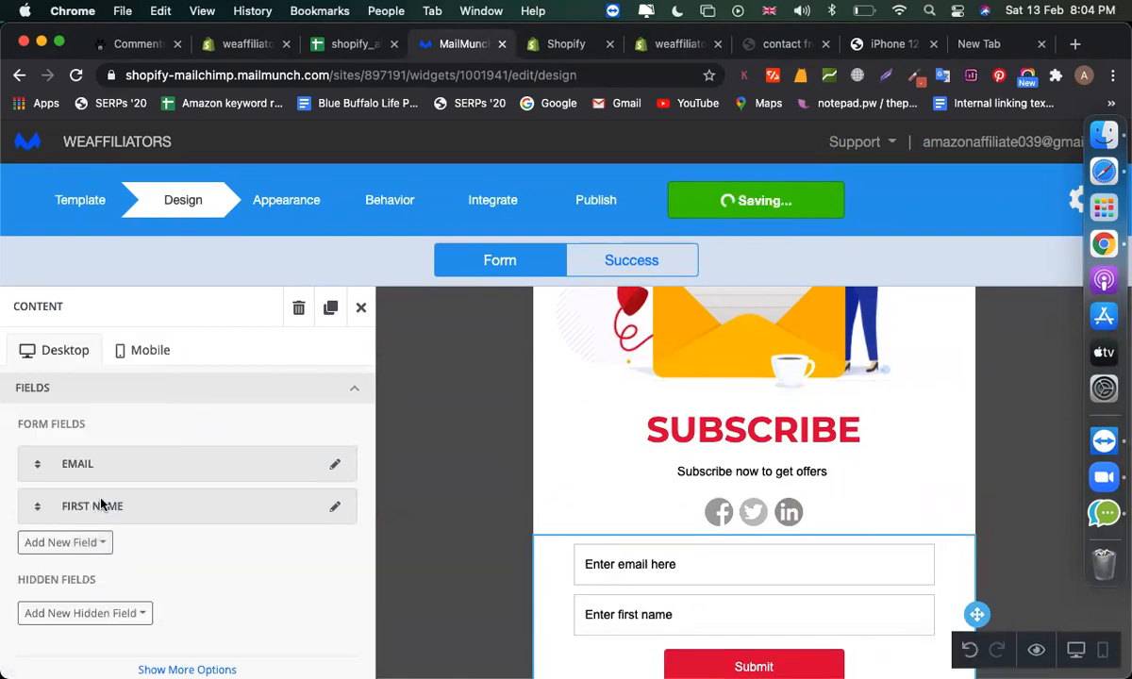
left_click_drag(35, 506, 25, 434)
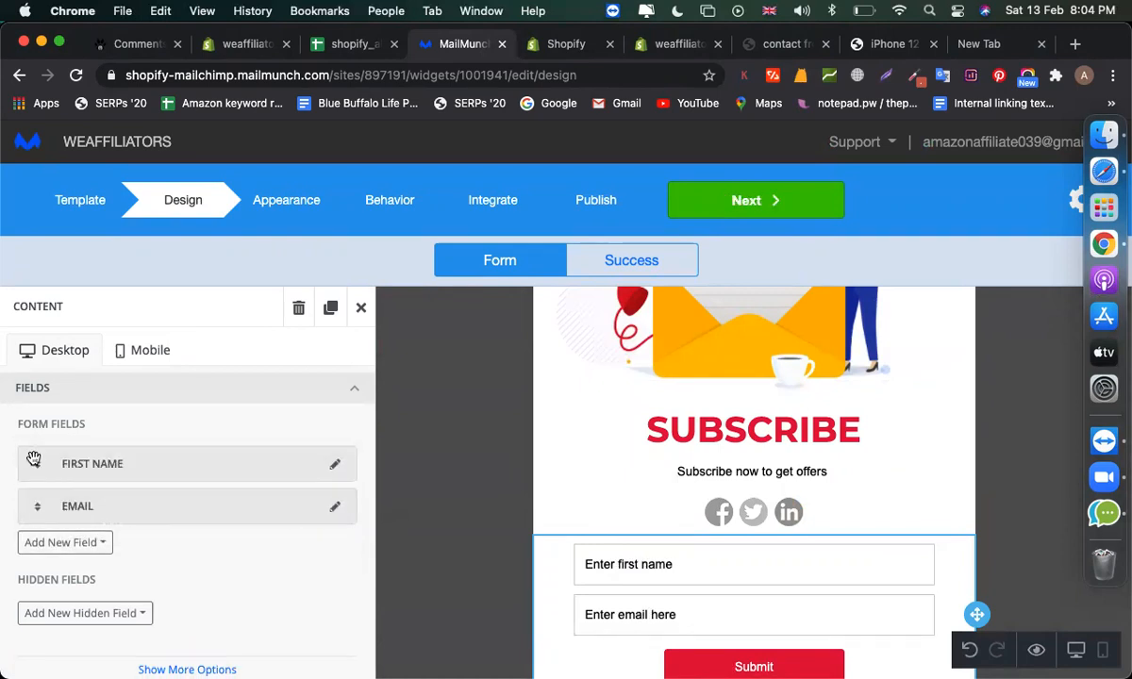
scroll(849, 542, "down", 1)
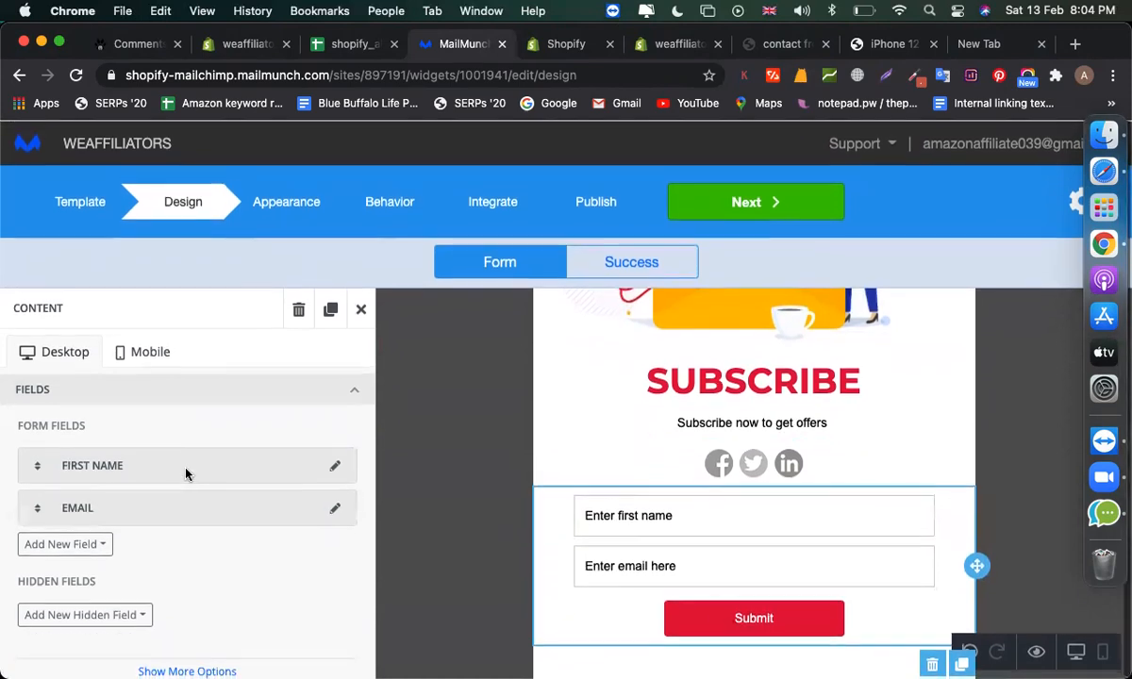
scroll(715, 439, "up", 4)
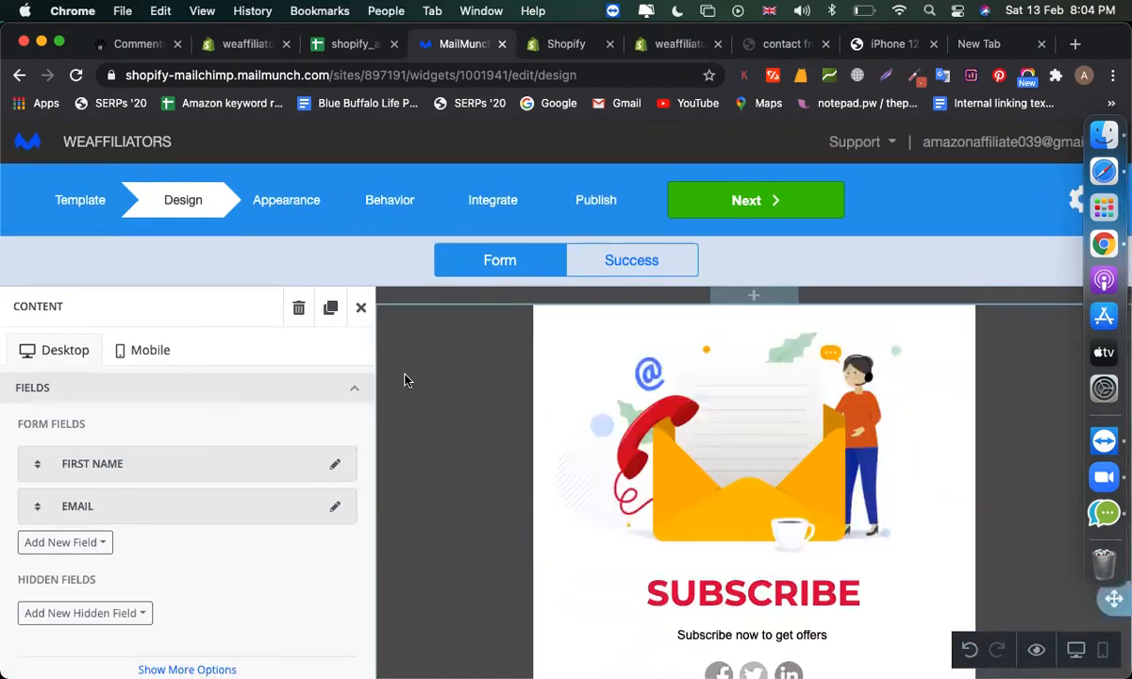
left_click(631, 263)
scroll(806, 514, "down", 2)
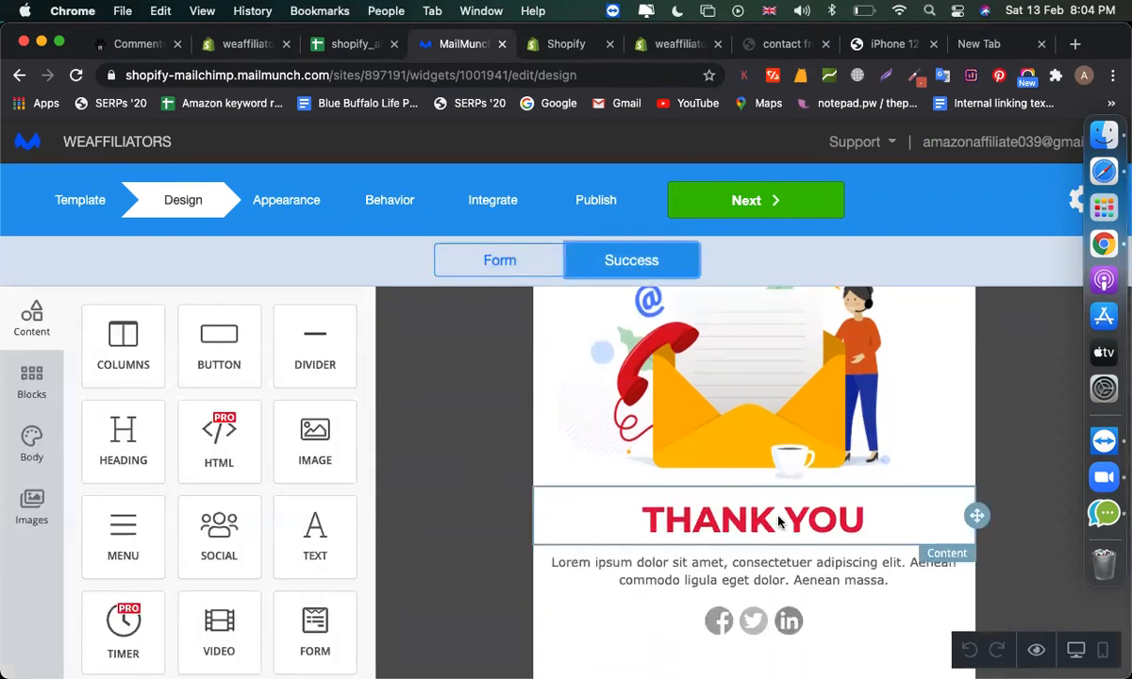
- Replace the success placeholder with 'you are subscribed, now you will get offer via email.'
left_click(671, 572)
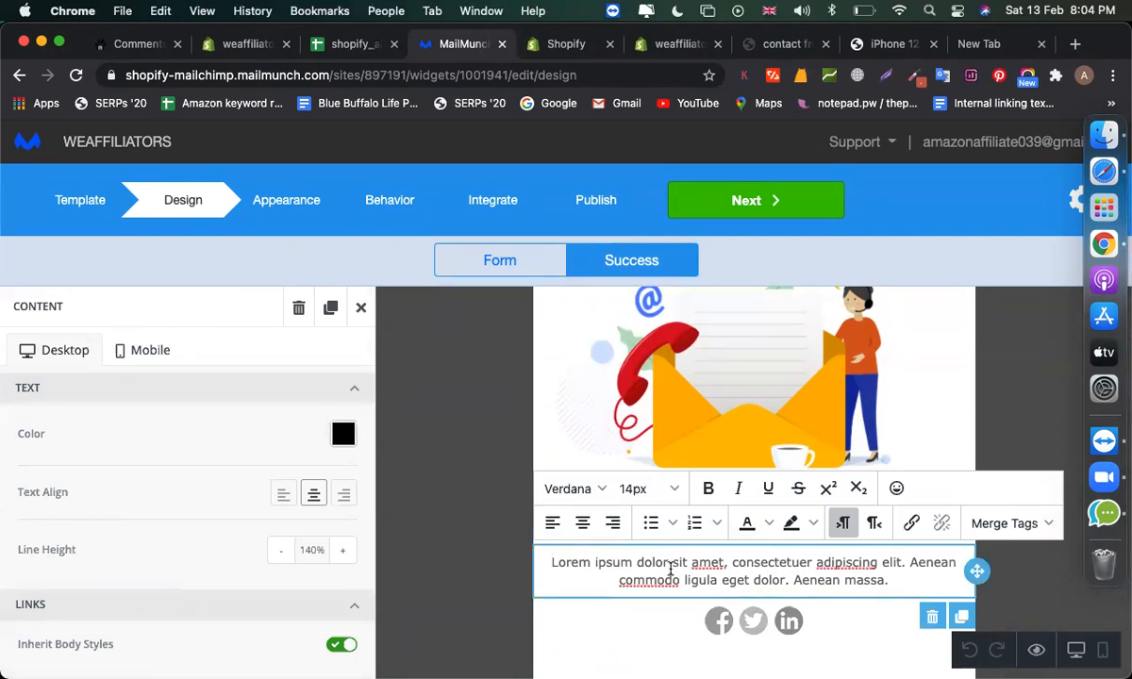
key("super+a")
type("y")
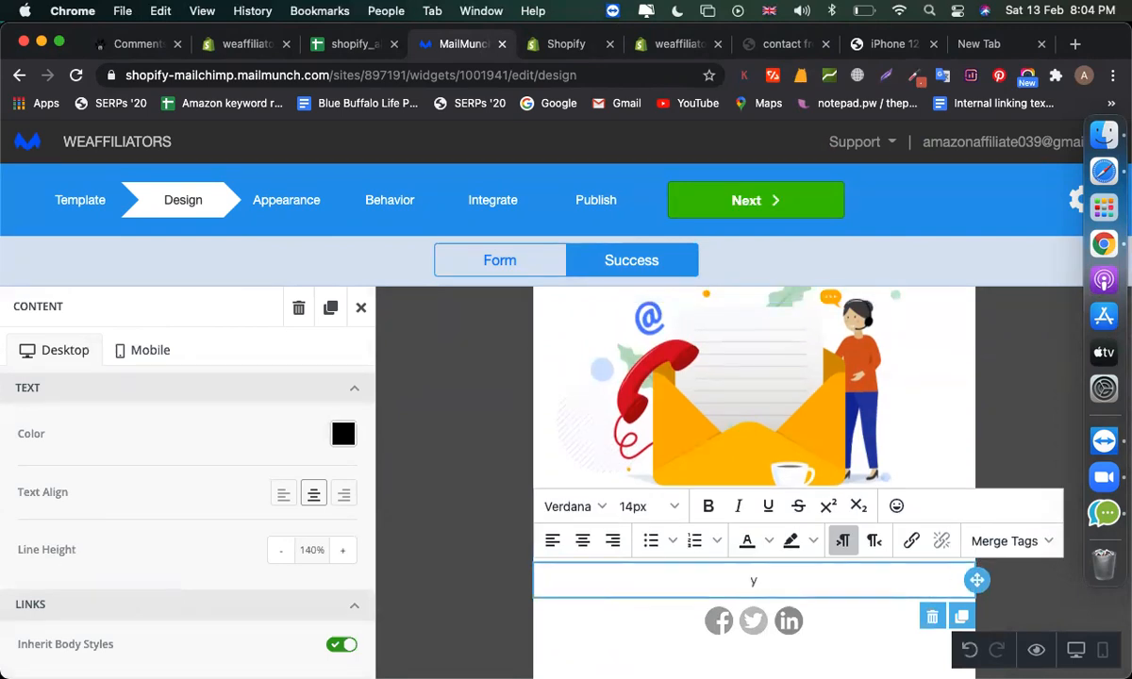
type("ou are subscribeed")
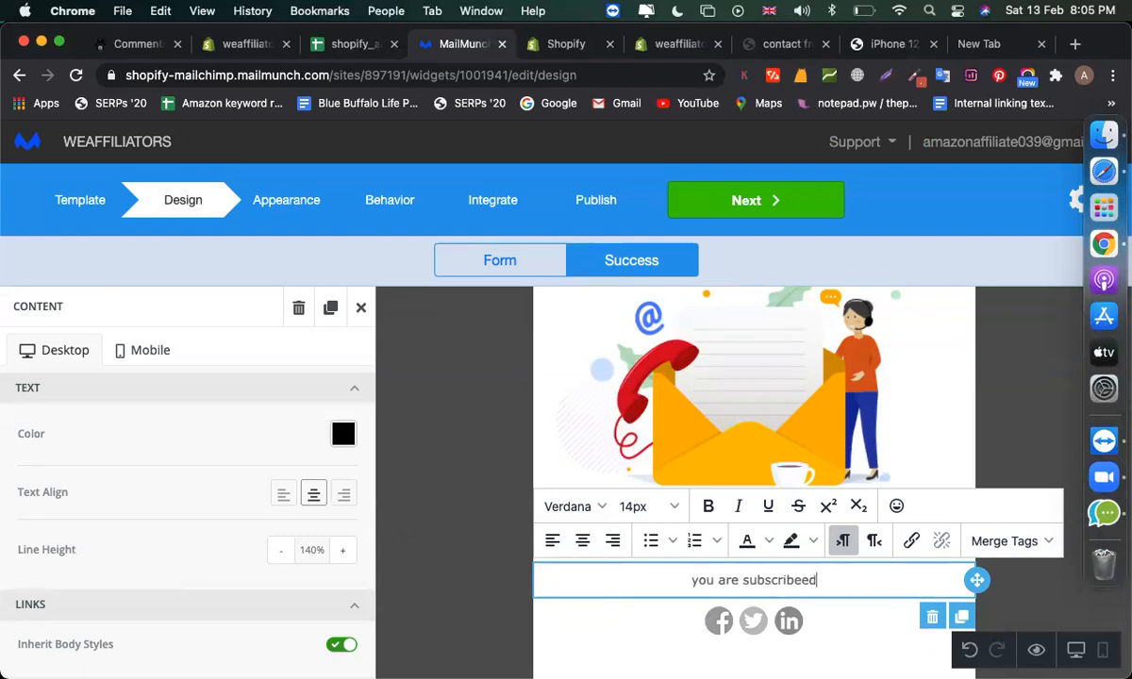
key("BackSpace")
key("BackSpace")
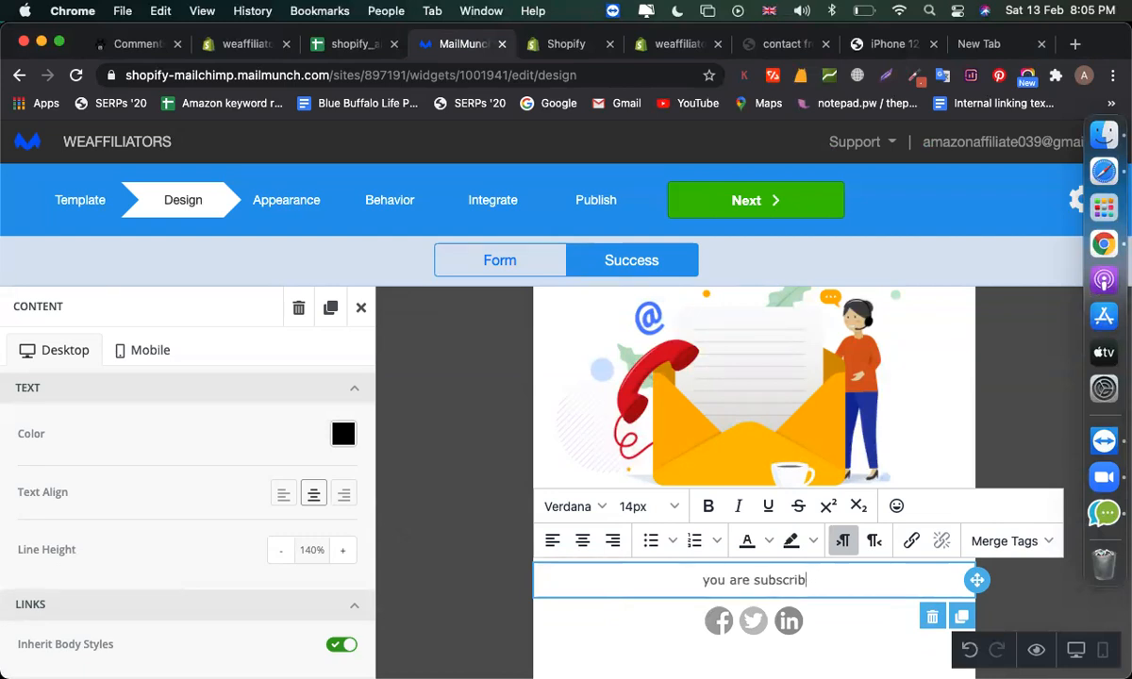
type("e")
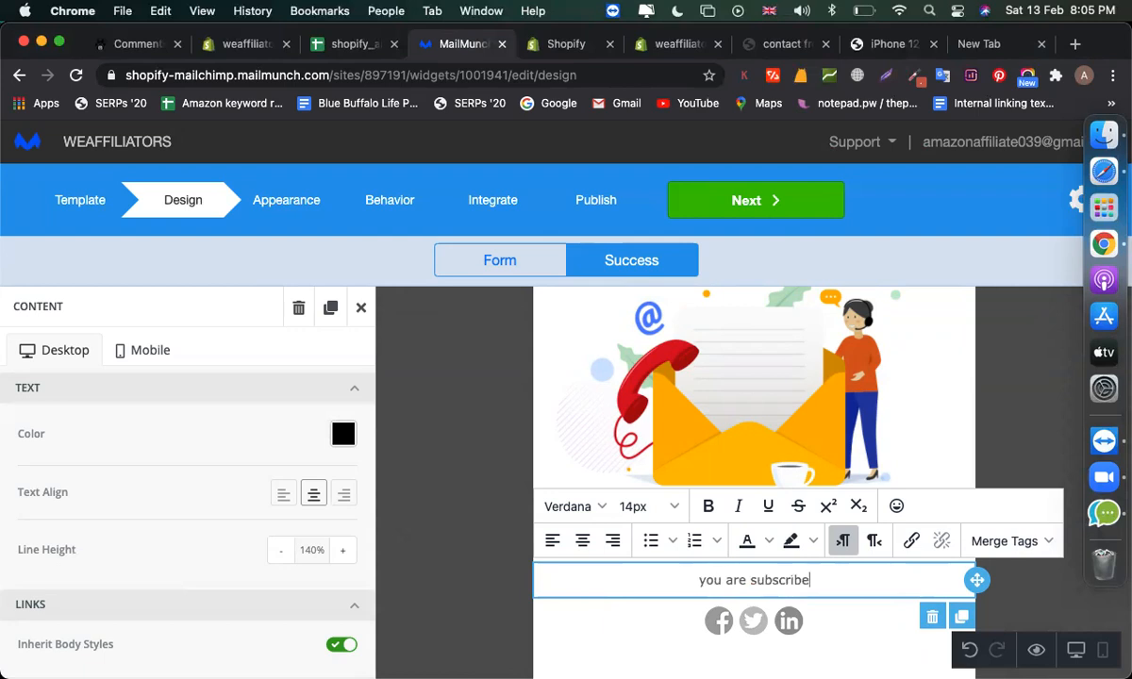
type("d, now ")
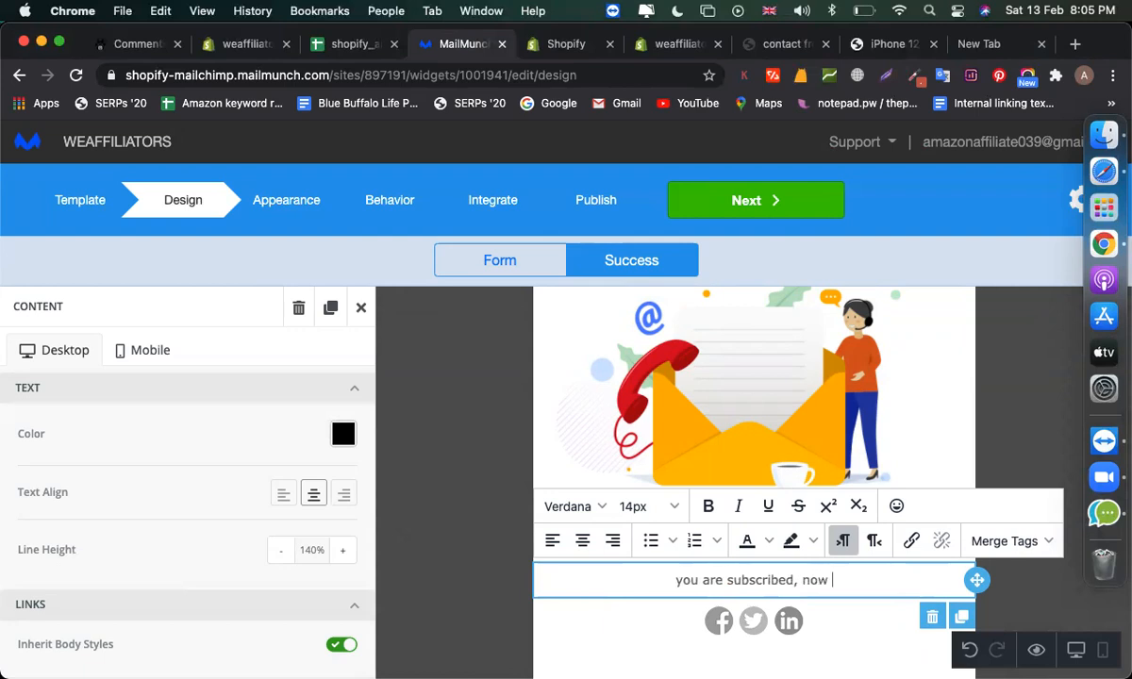
type("you will ")
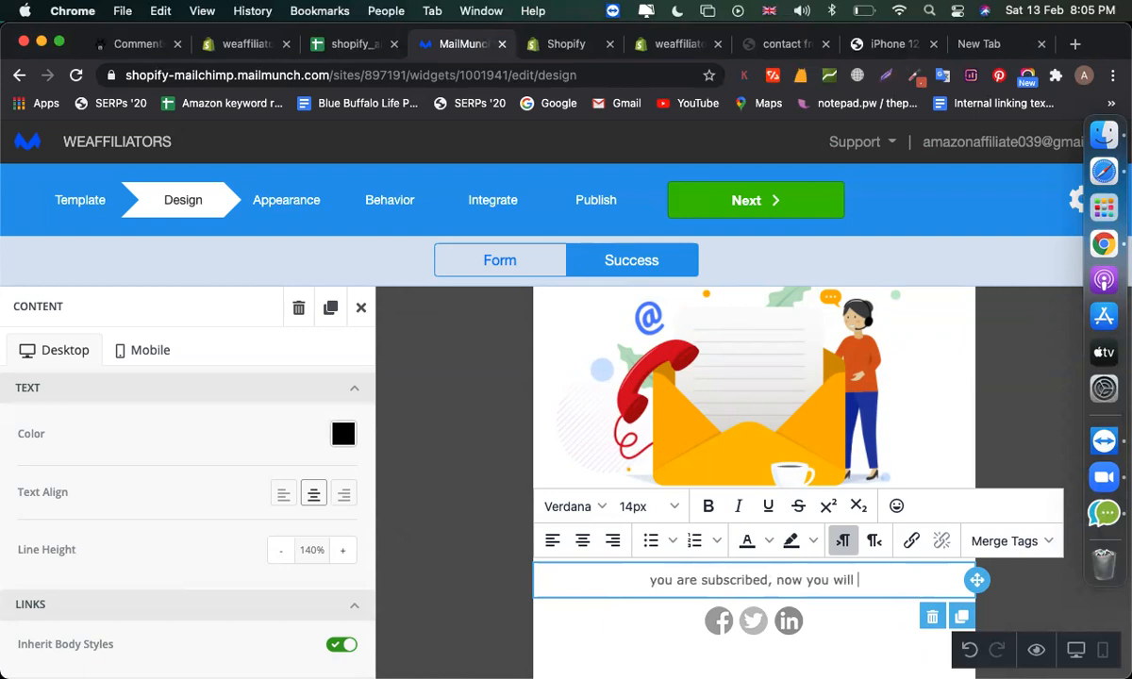
type("get off")
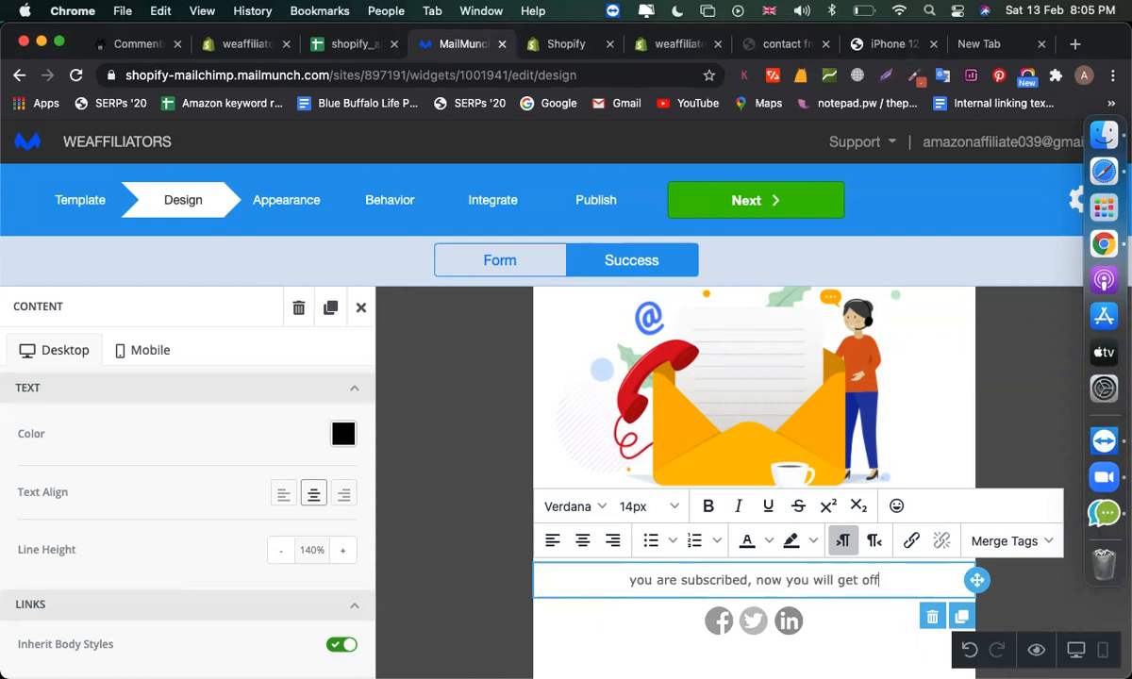
type("er via ")
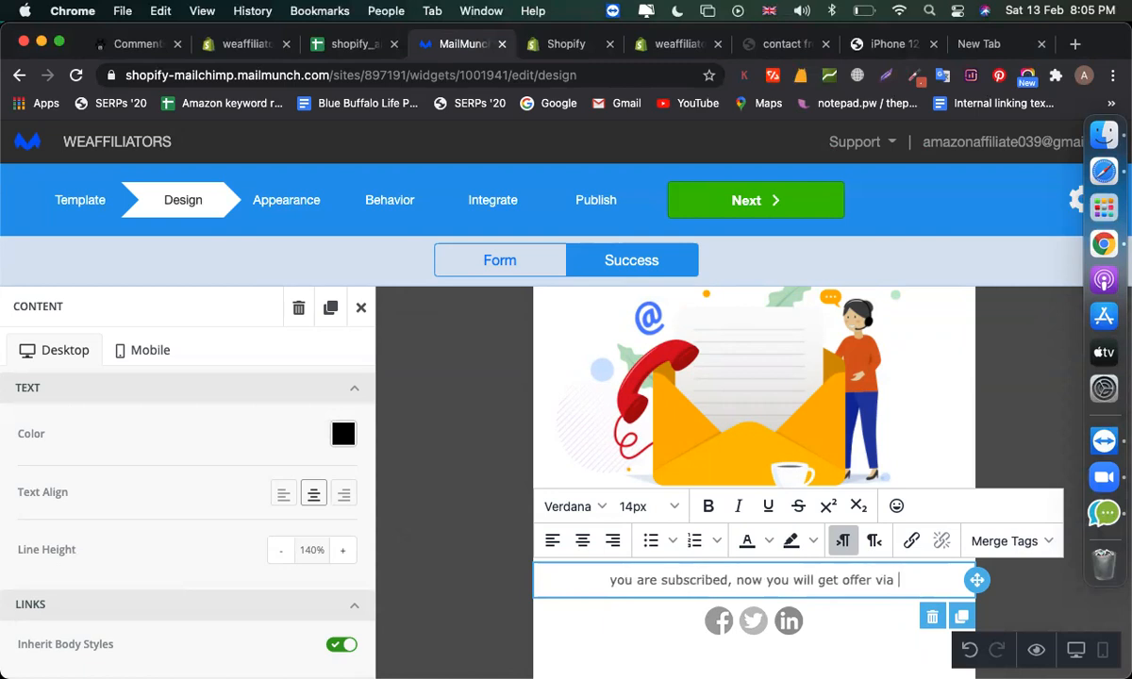
type("email.")
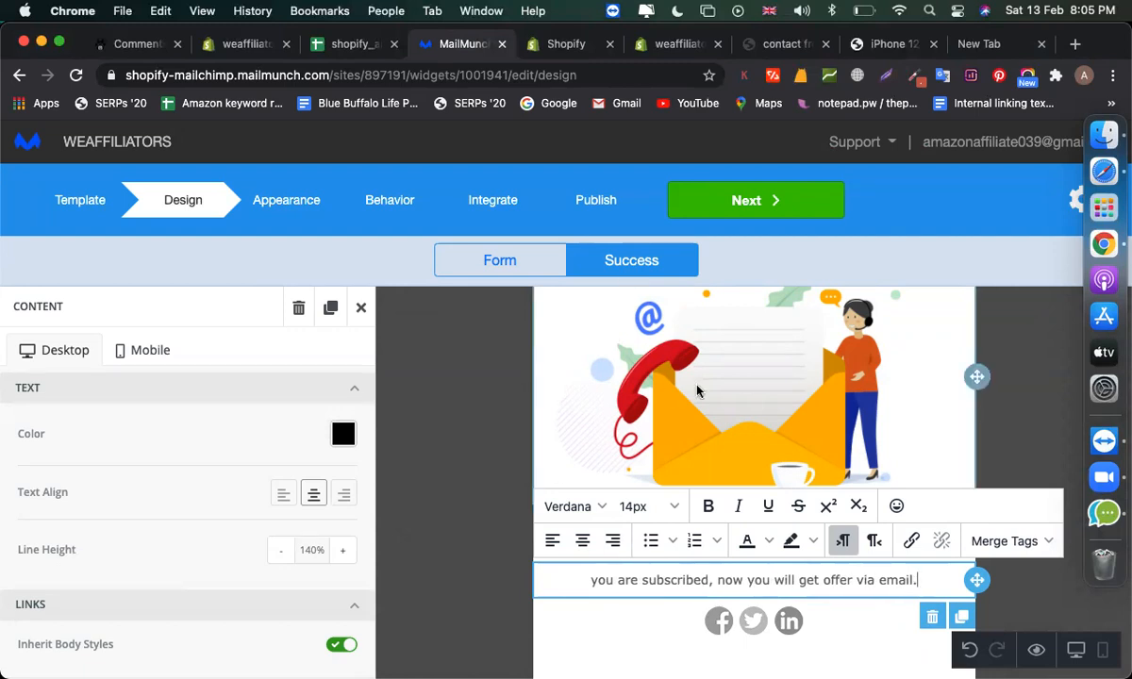
left_click(512, 260)
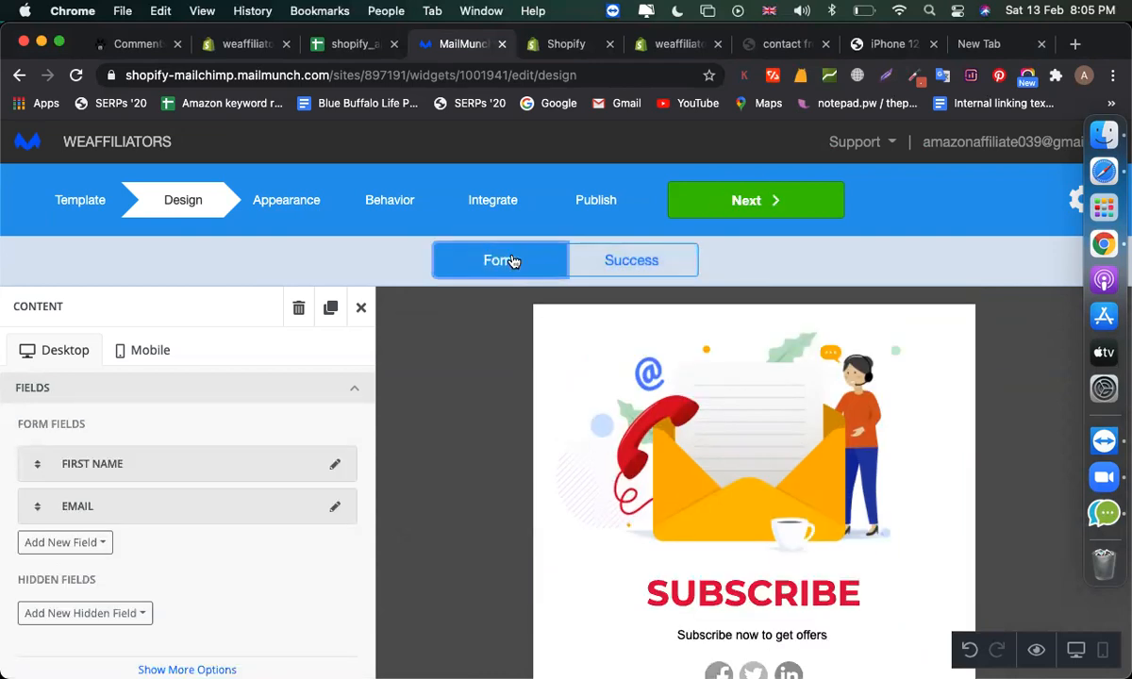
- Preview the thank-you and form screens, then review the popup's Appearance settings
left_click(575, 260)
left_click(495, 261)
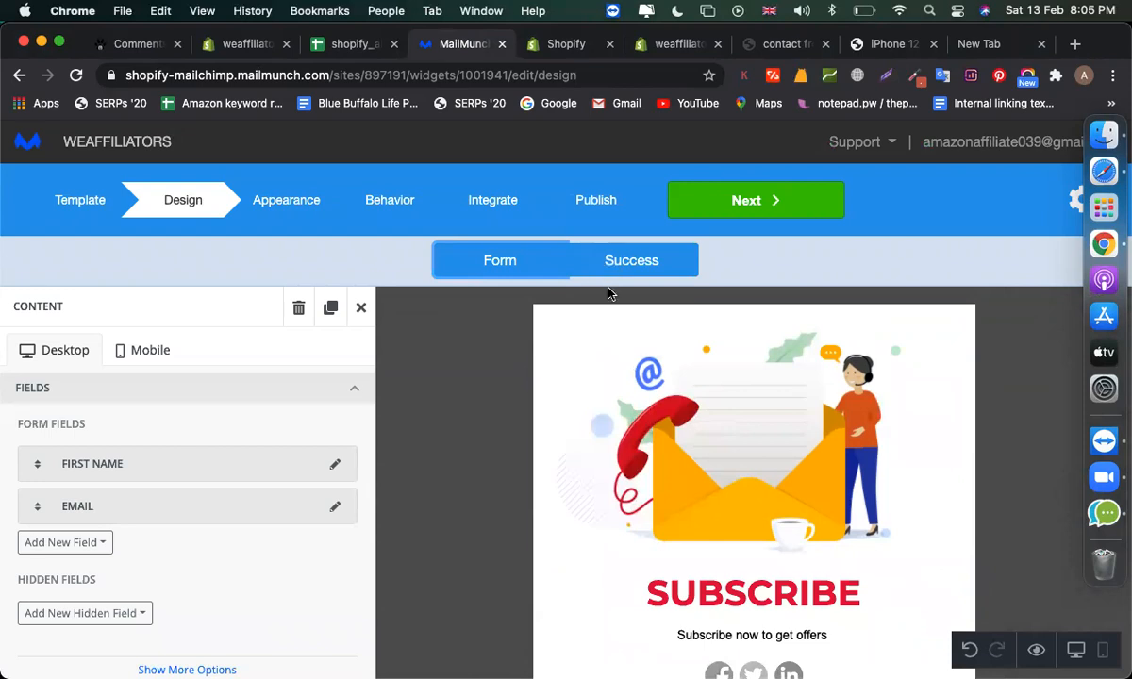
left_click(279, 211)
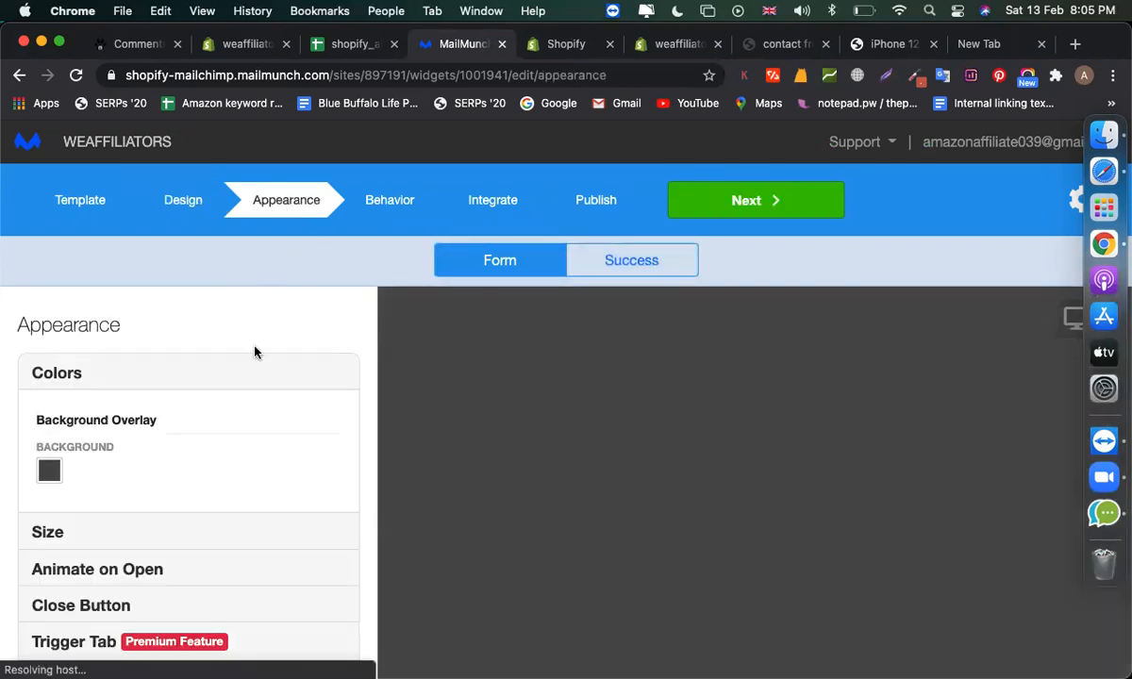
scroll(254, 353, "down", 2)
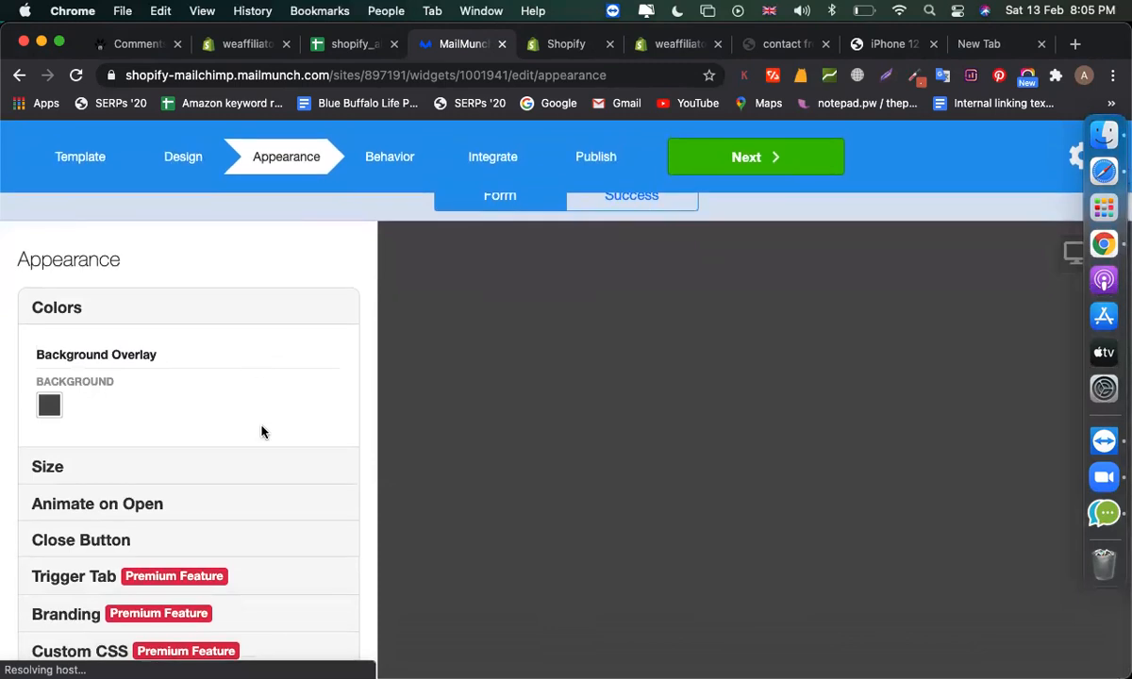
scroll(264, 432, "down", 5)
scroll(263, 432, "up", 6)
scroll(263, 432, "down", 5)
scroll(263, 432, "up", 6)
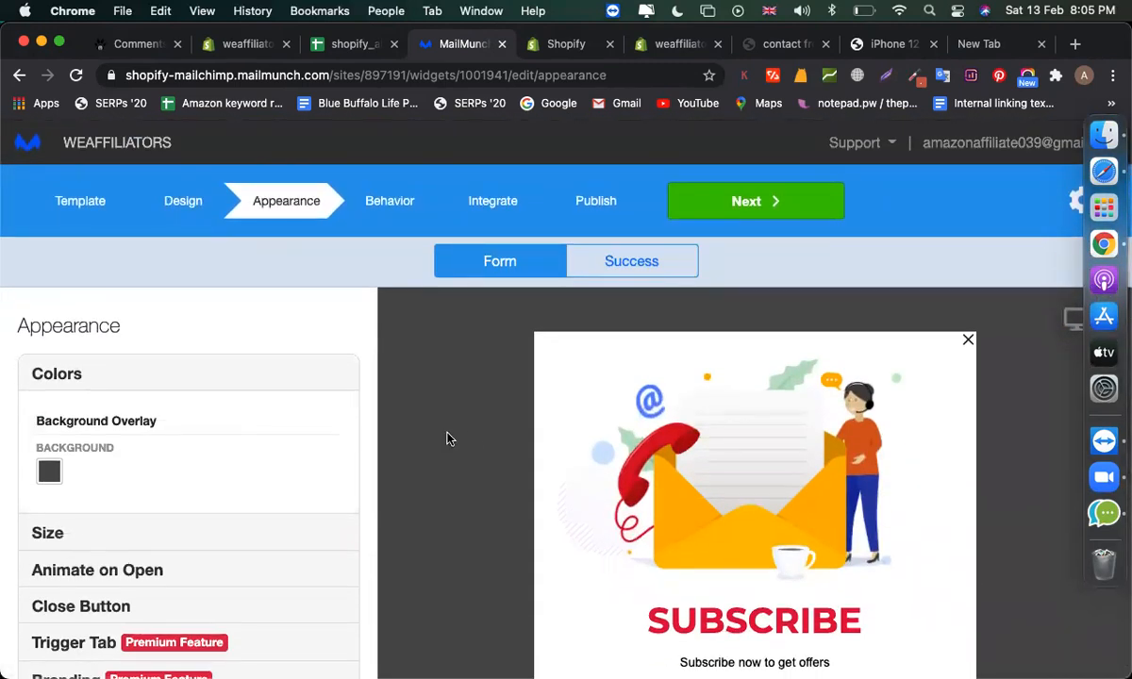
scroll(132, 491, "down", 2)
- Expand the popup Size settings, then advance through Behavior to the Integrate step
left_click(111, 476)
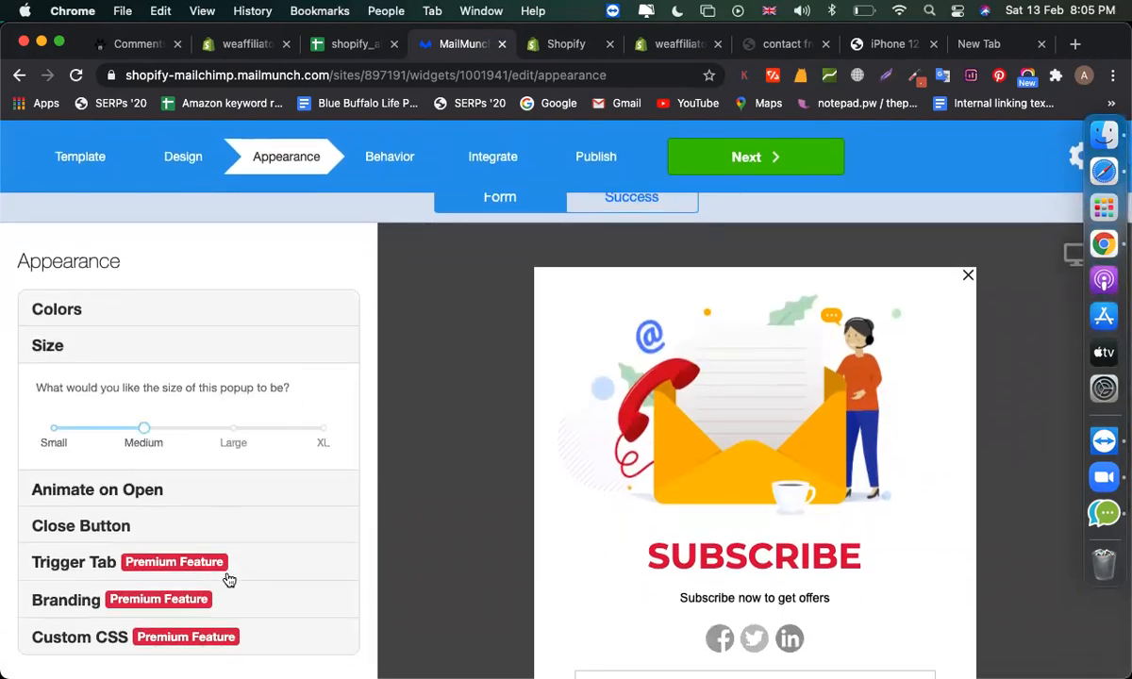
left_click(390, 158)
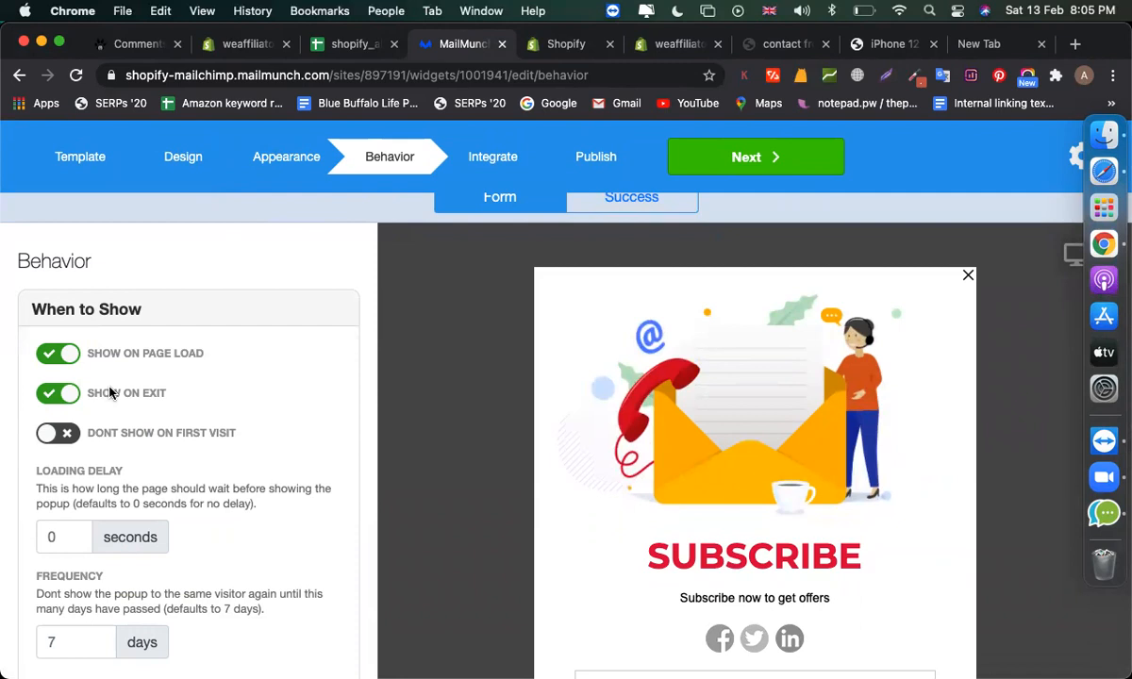
scroll(209, 460, "down", 1)
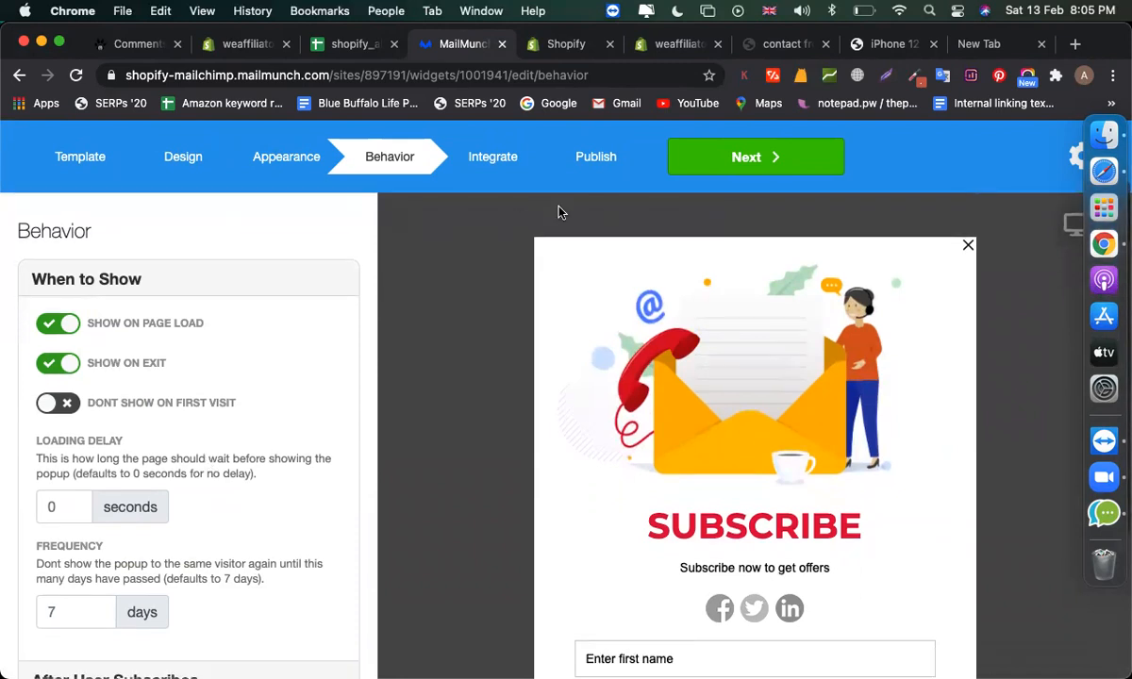
left_click(505, 163)
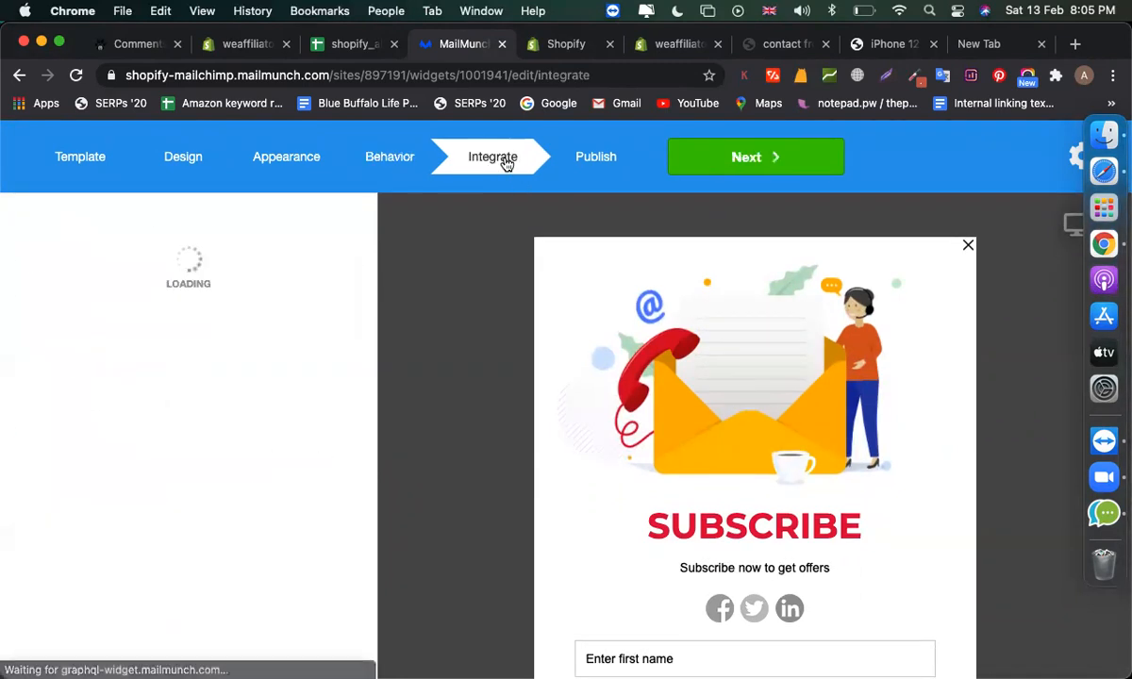
- Publish the subscribe popup, select its #mailmunch-pop-1001941 trigger code, and finish the form
left_click(596, 170)
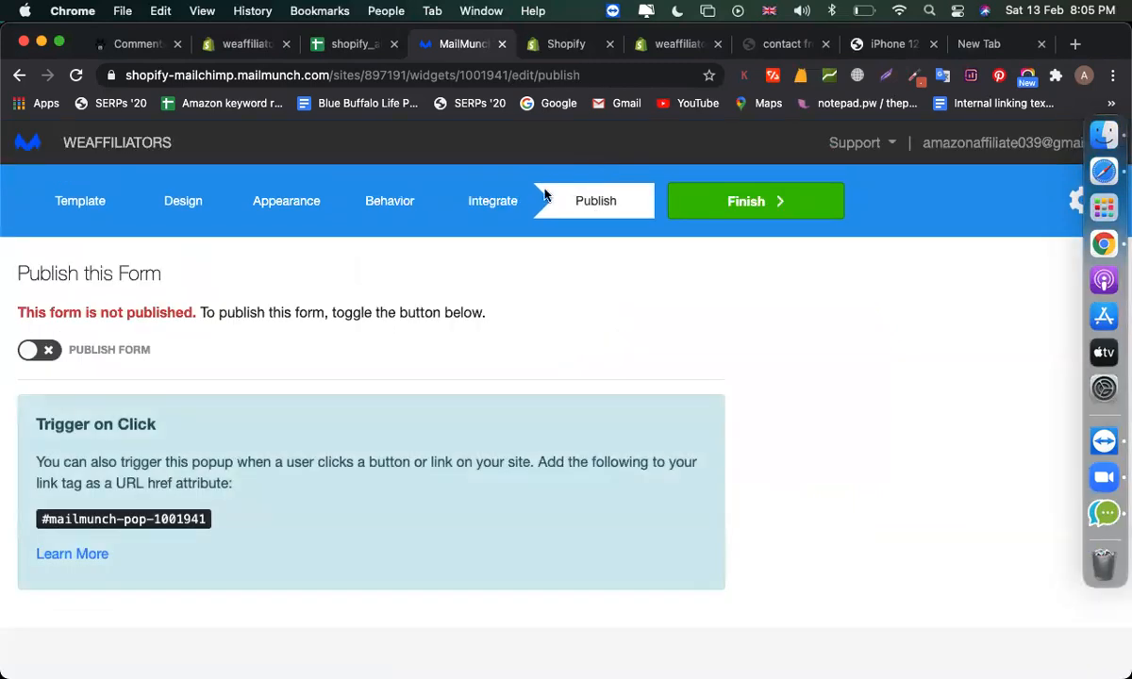
left_click(42, 351)
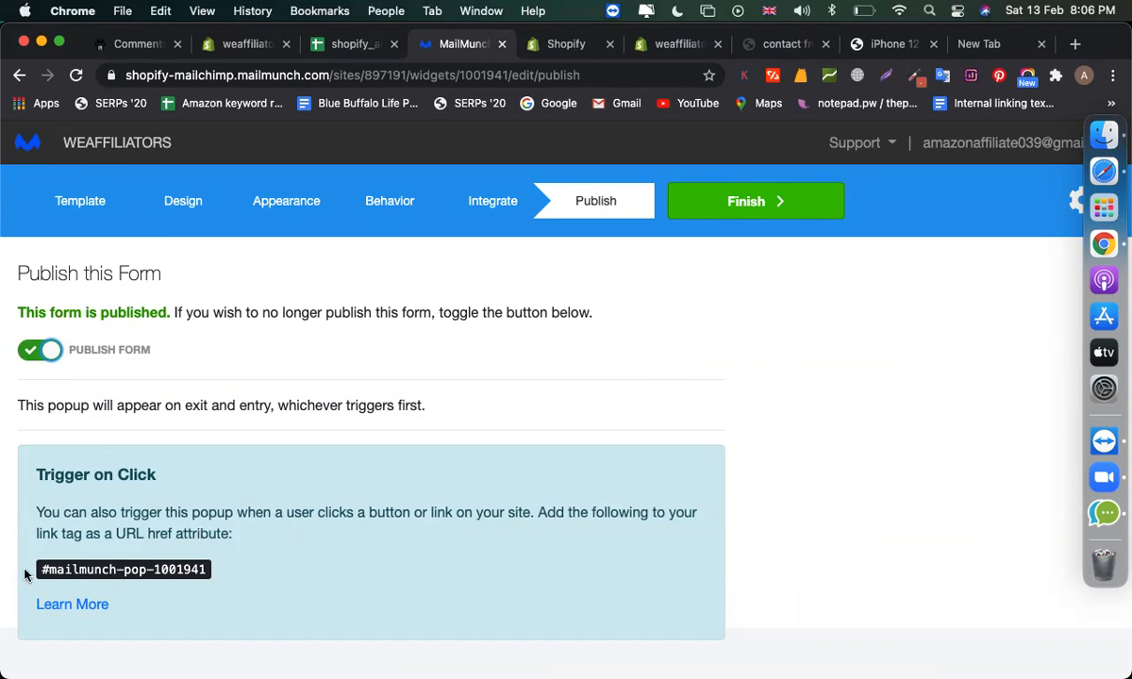
left_click_drag(38, 577, 181, 582)
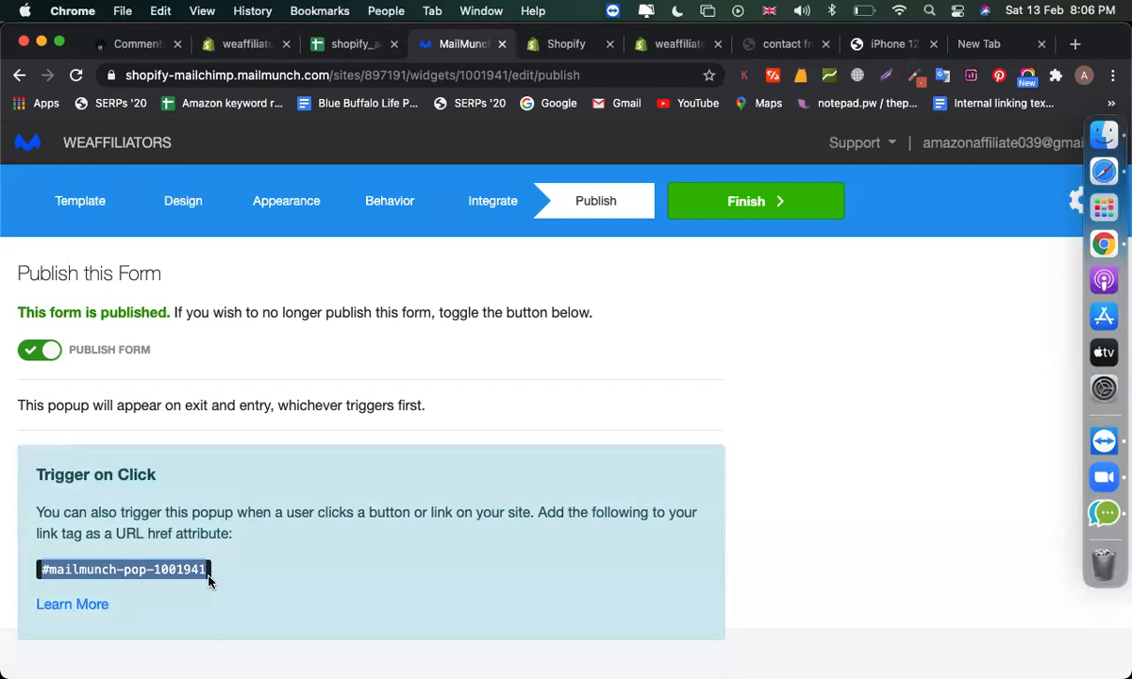
left_click(606, 384)
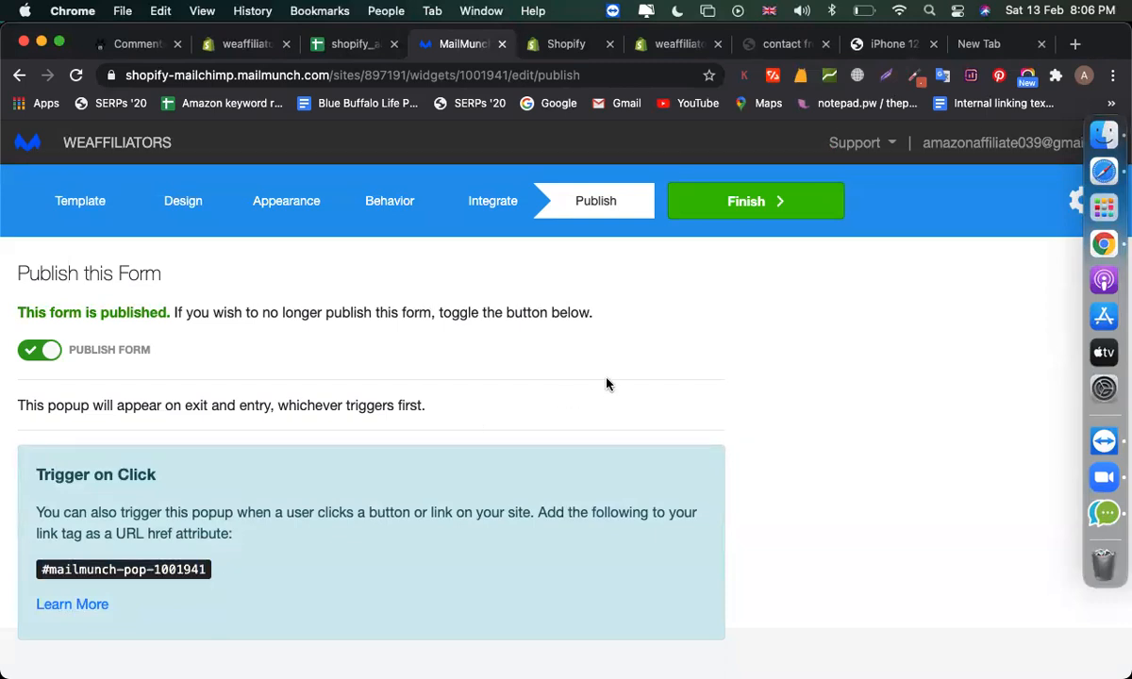
left_click(693, 214)
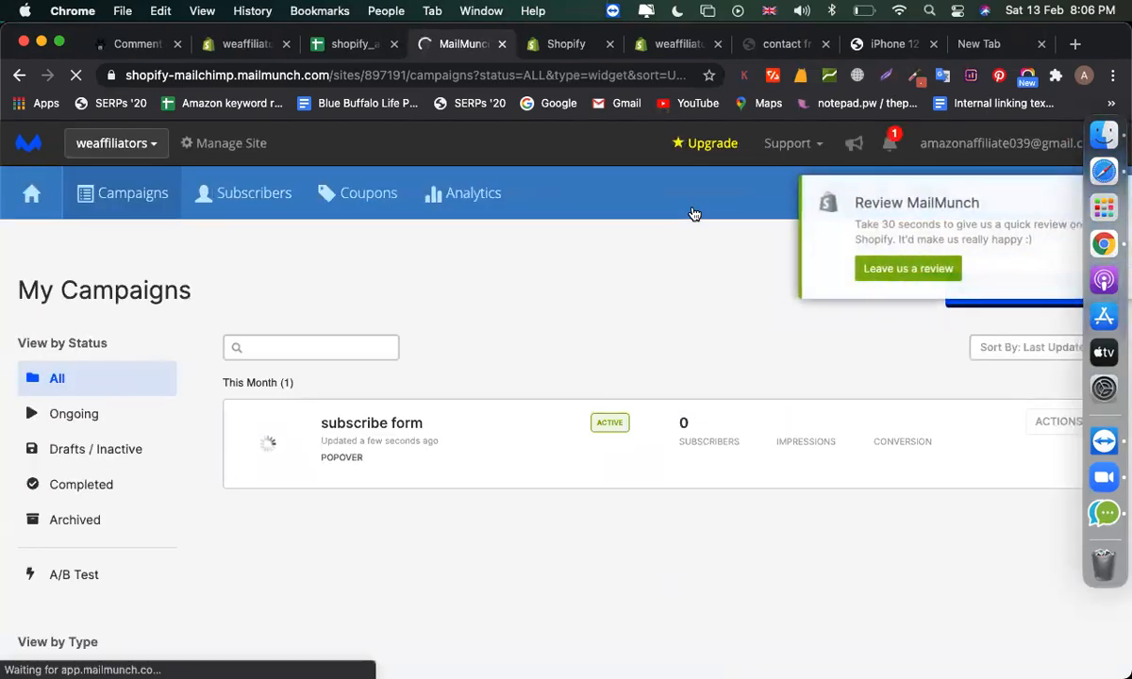
- Load the live Shopify storefront home page in place of the admin settings address
left_click(668, 55)
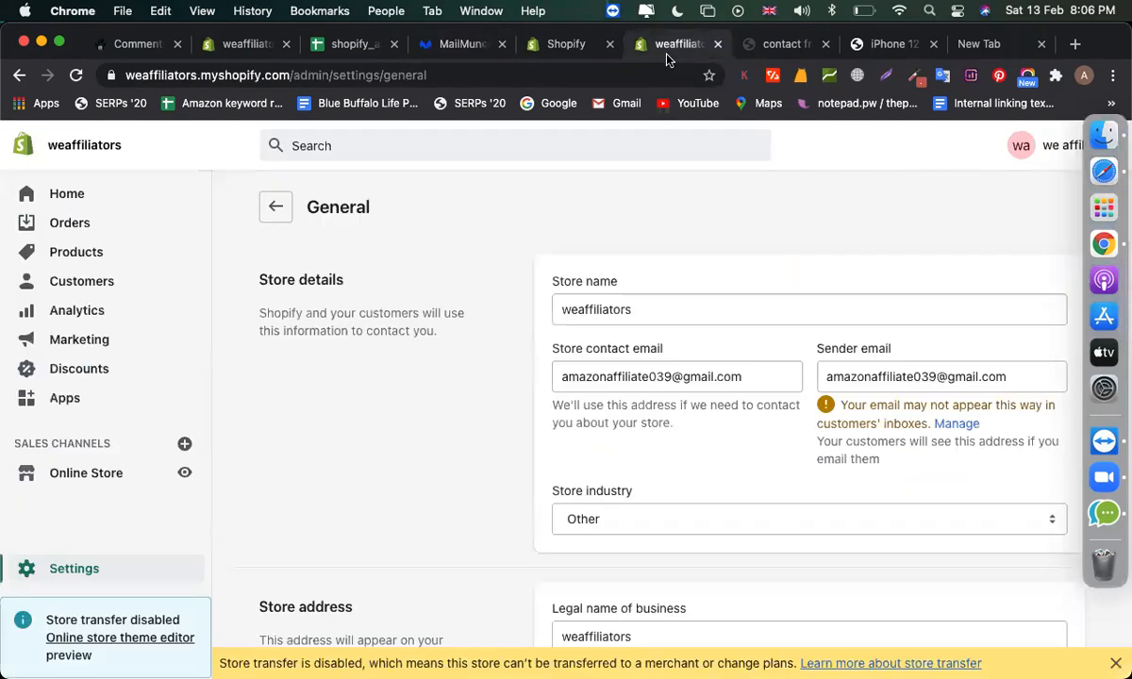
left_click_drag(335, 75, 952, 81)
key("BackSpace")
key("Return")
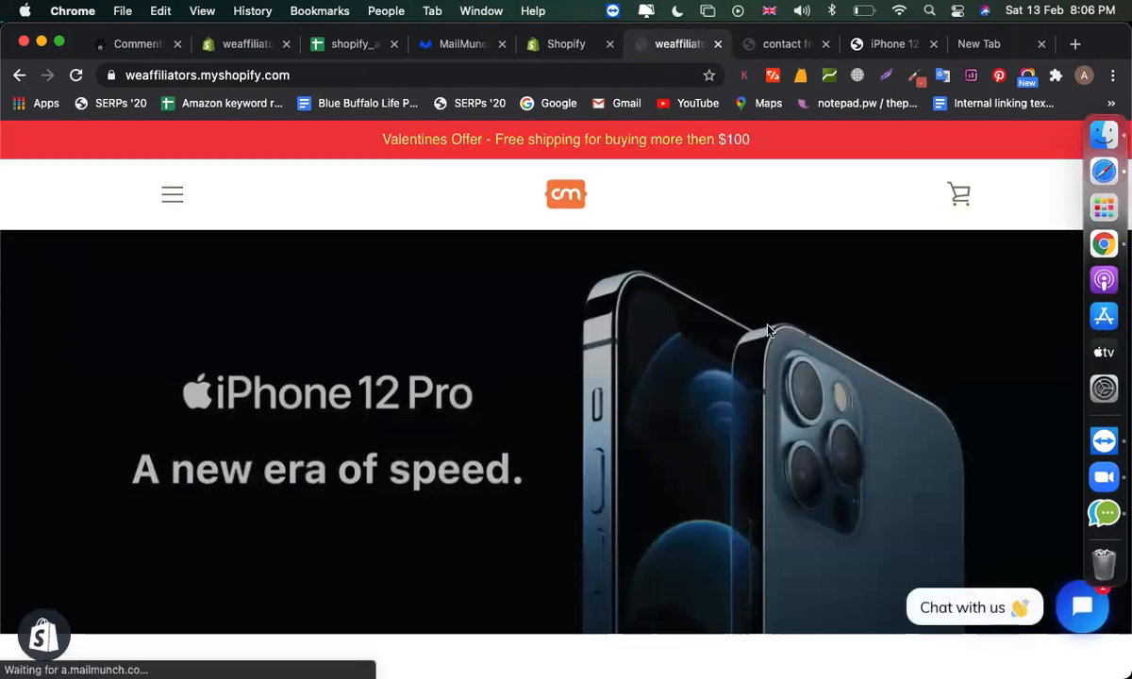
scroll(769, 330, "down", 3)
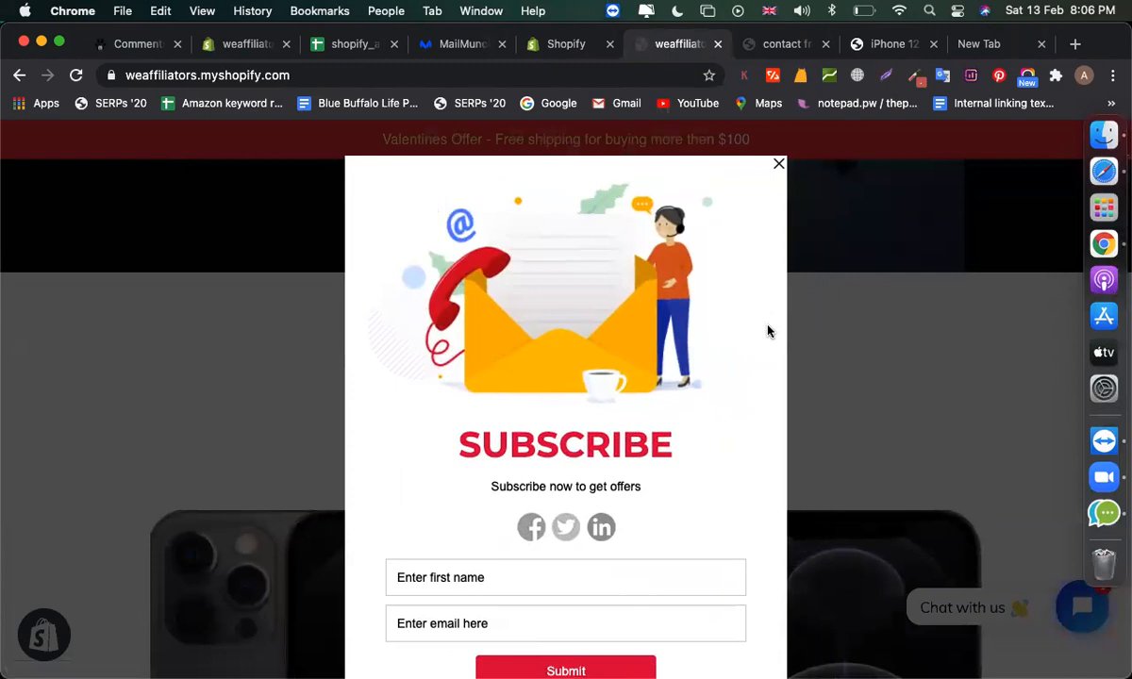
scroll(660, 453, "down", 2)
- Test the popup by autofilling first name and email, then submitting it
left_click(536, 481)
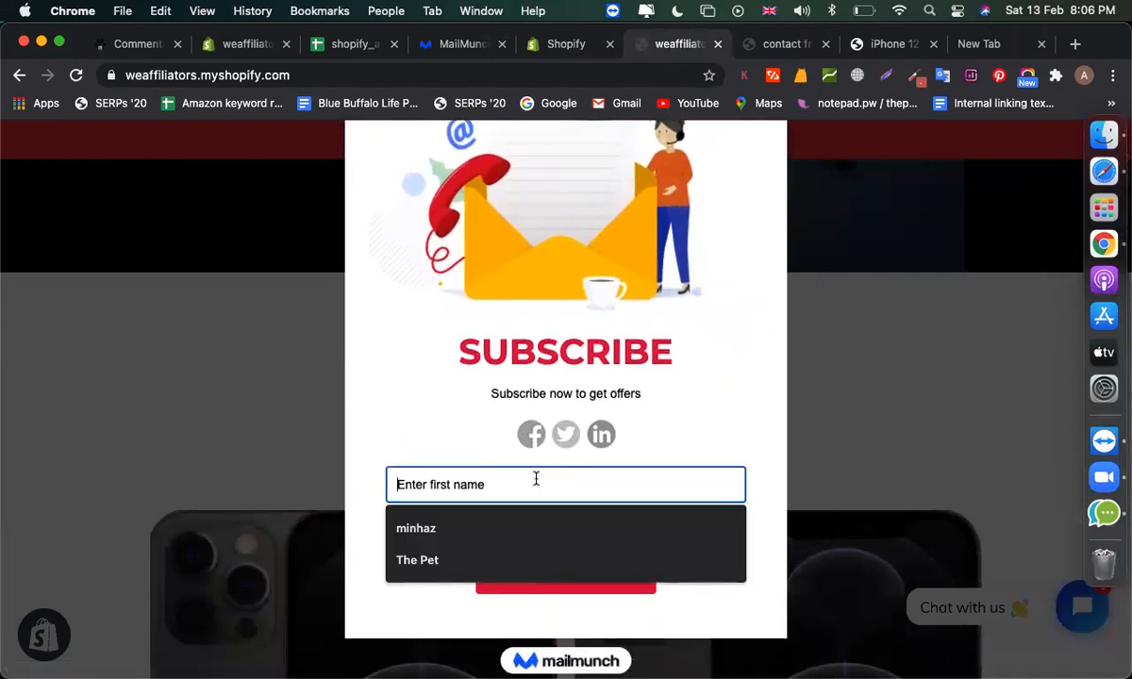
left_click(483, 522)
left_click(474, 525)
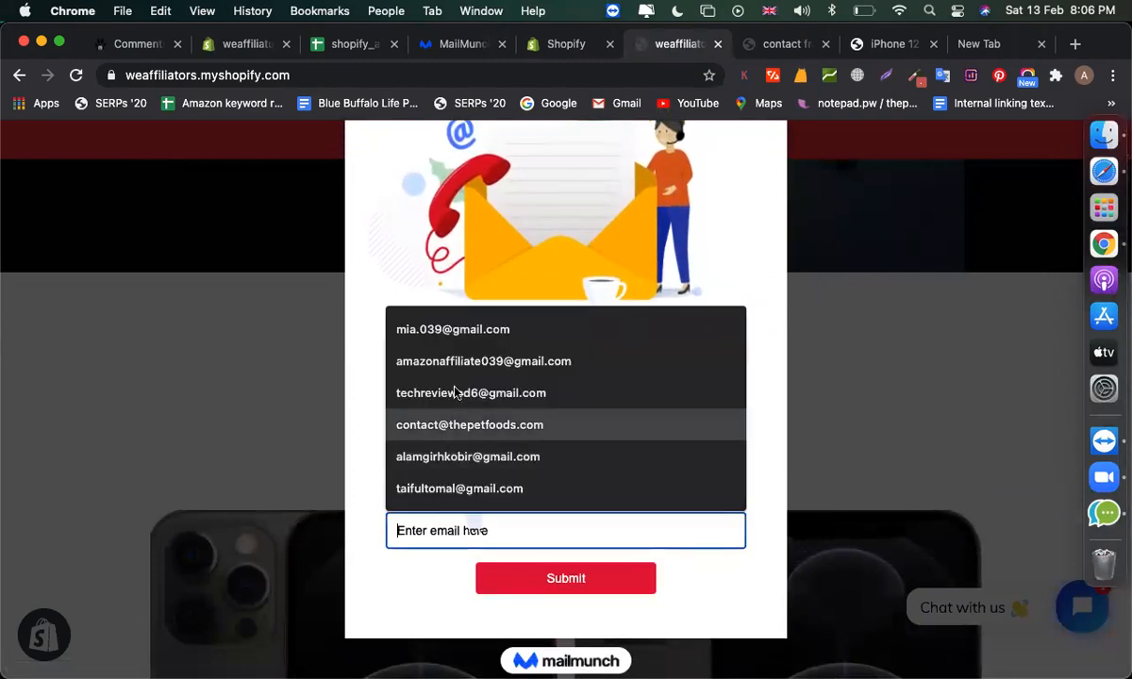
left_click(448, 345)
left_click(507, 590)
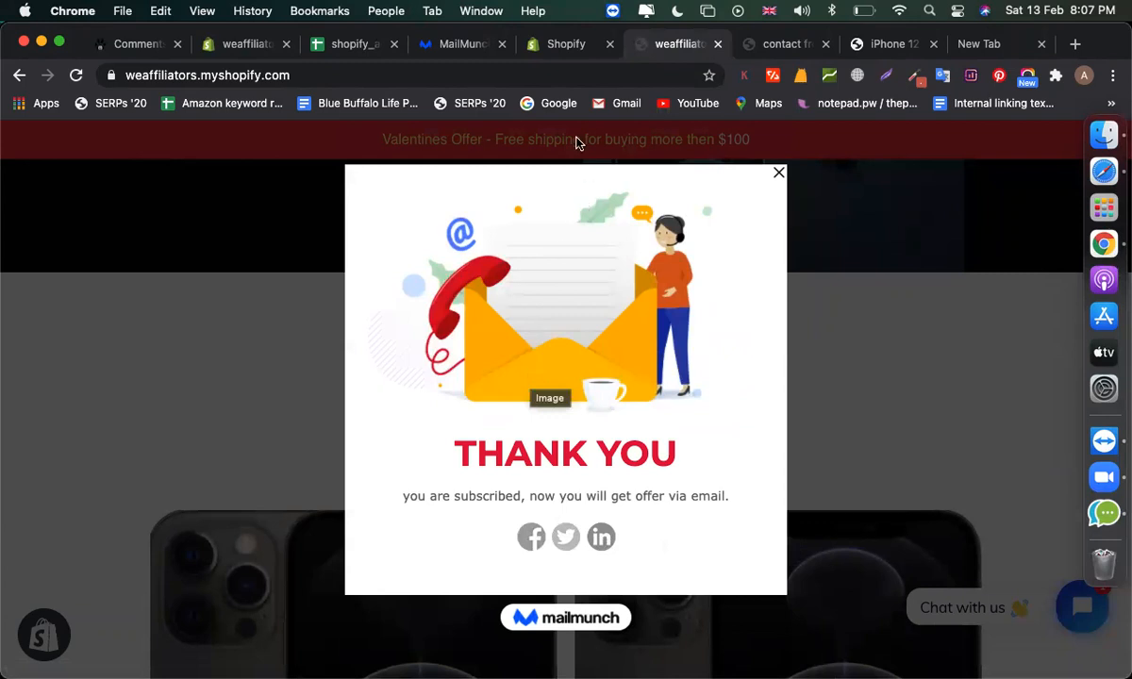
- Return to Mailmunch's My Campaigns list and close the Review MailMunch notification
left_click(564, 47)
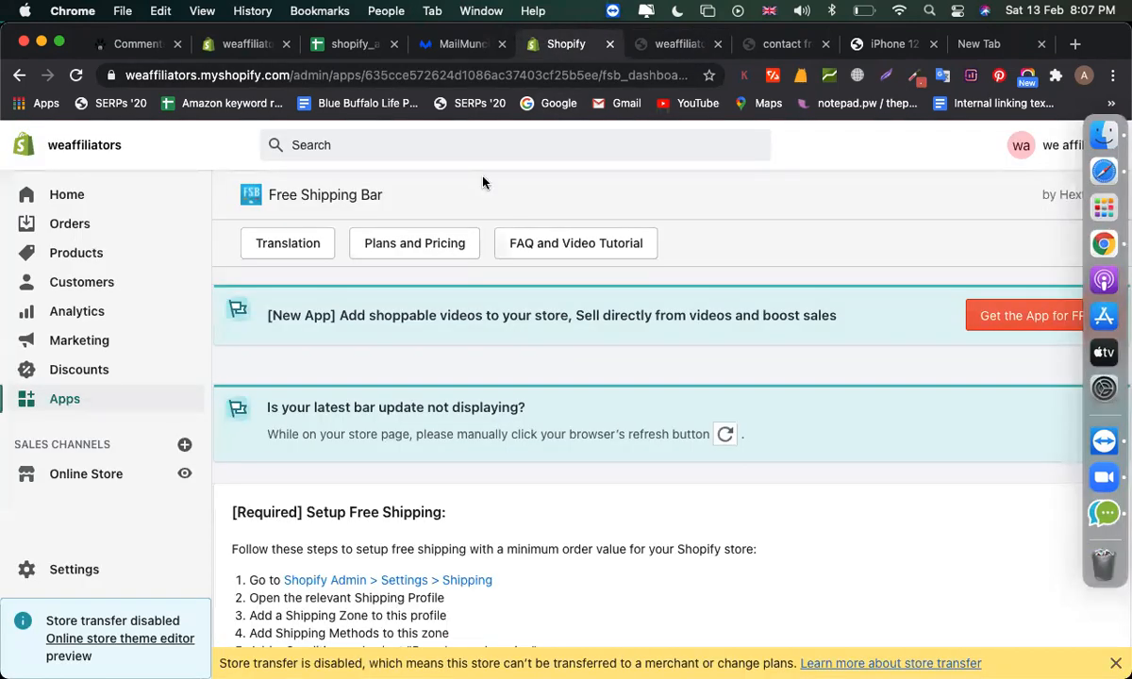
left_click(247, 44)
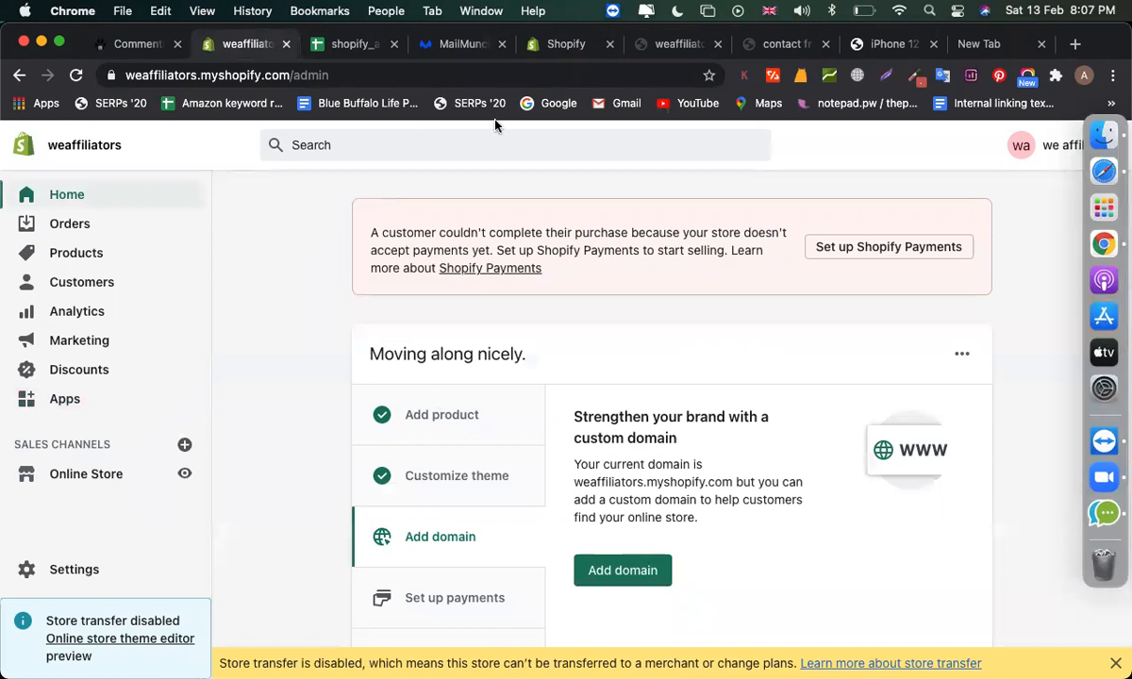
left_click(463, 47)
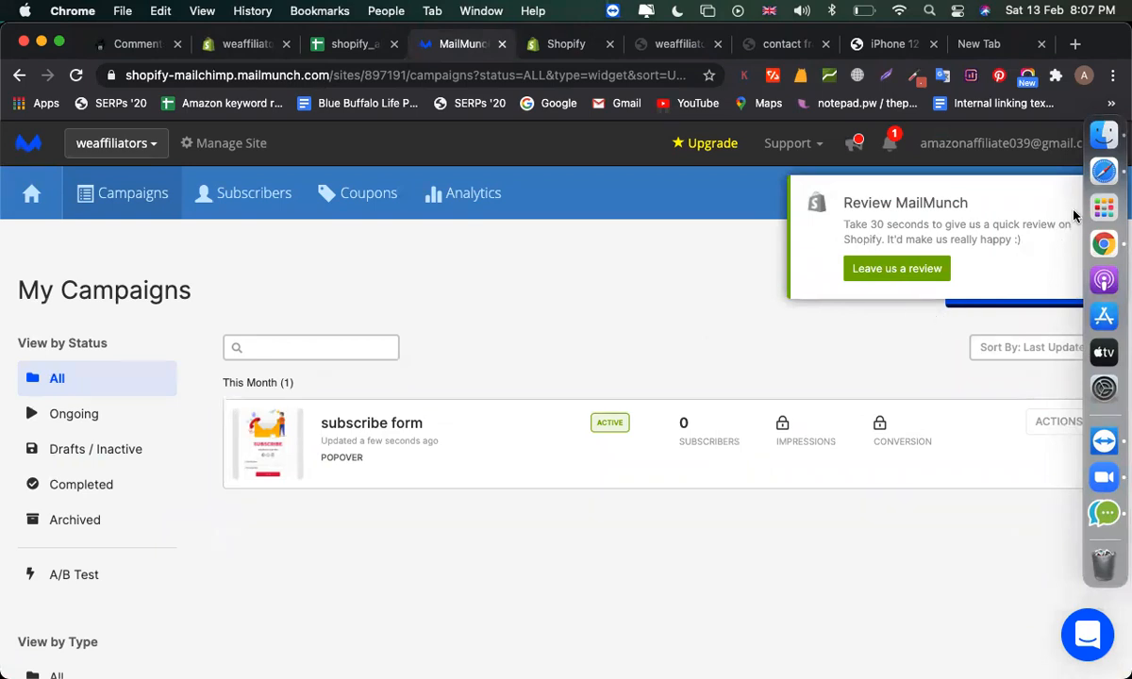
left_click_drag(1030, 39, 934, 40)
left_click(1003, 201)
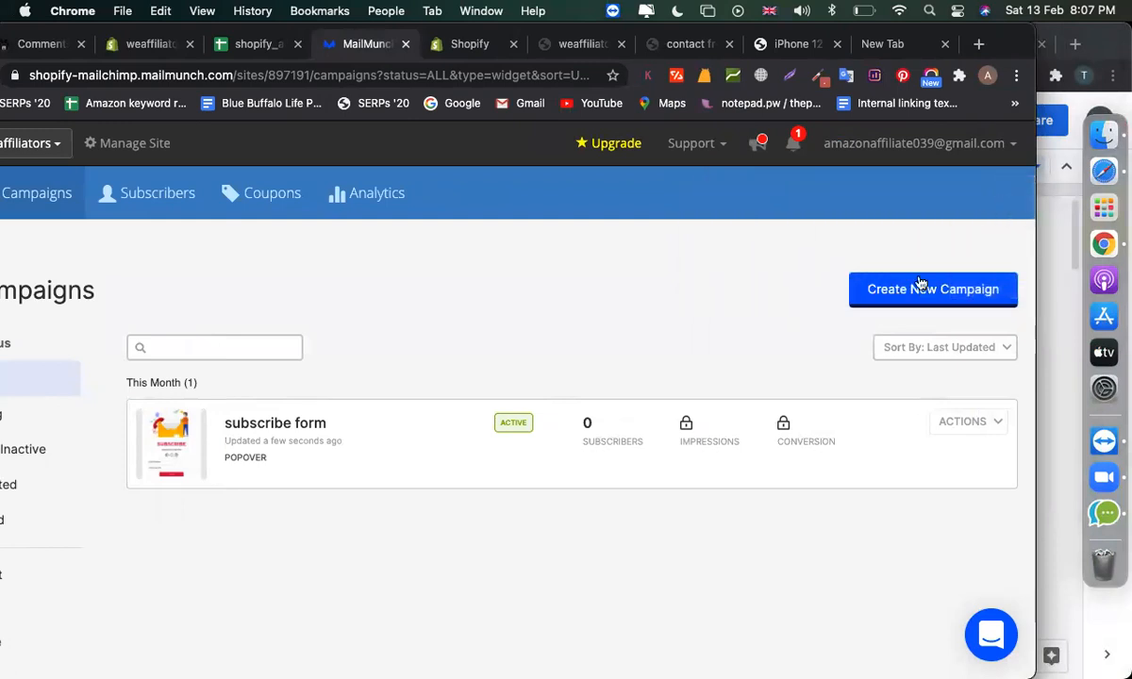
- Start a new broadcast email campaign
left_click(922, 291)
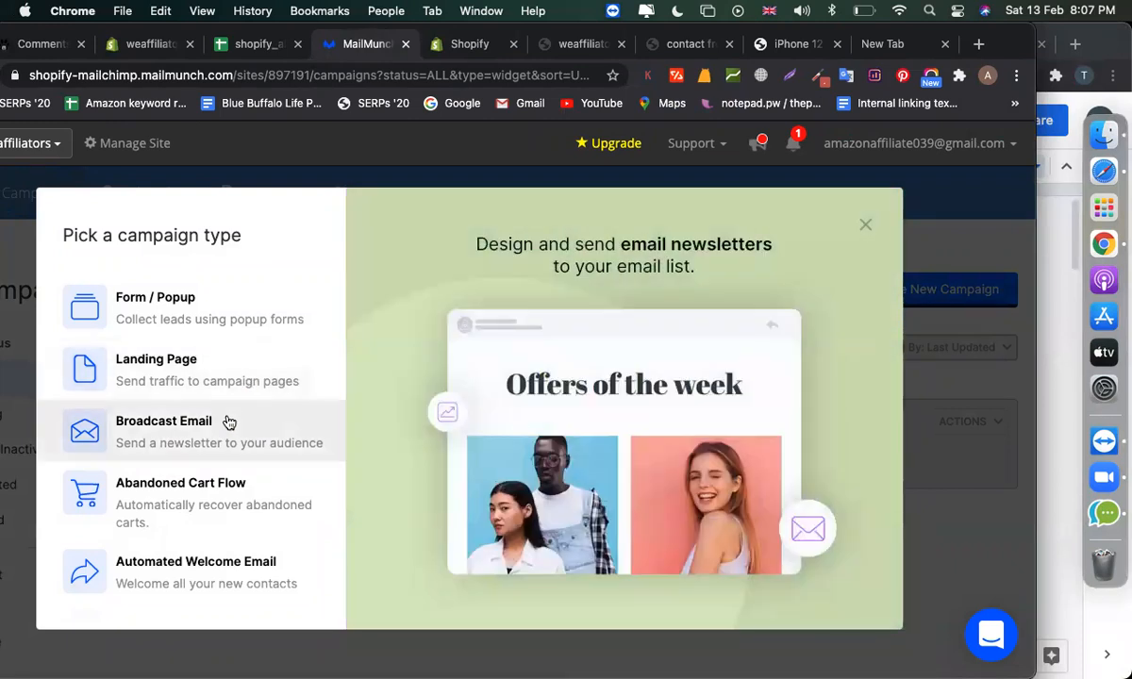
left_click(228, 421)
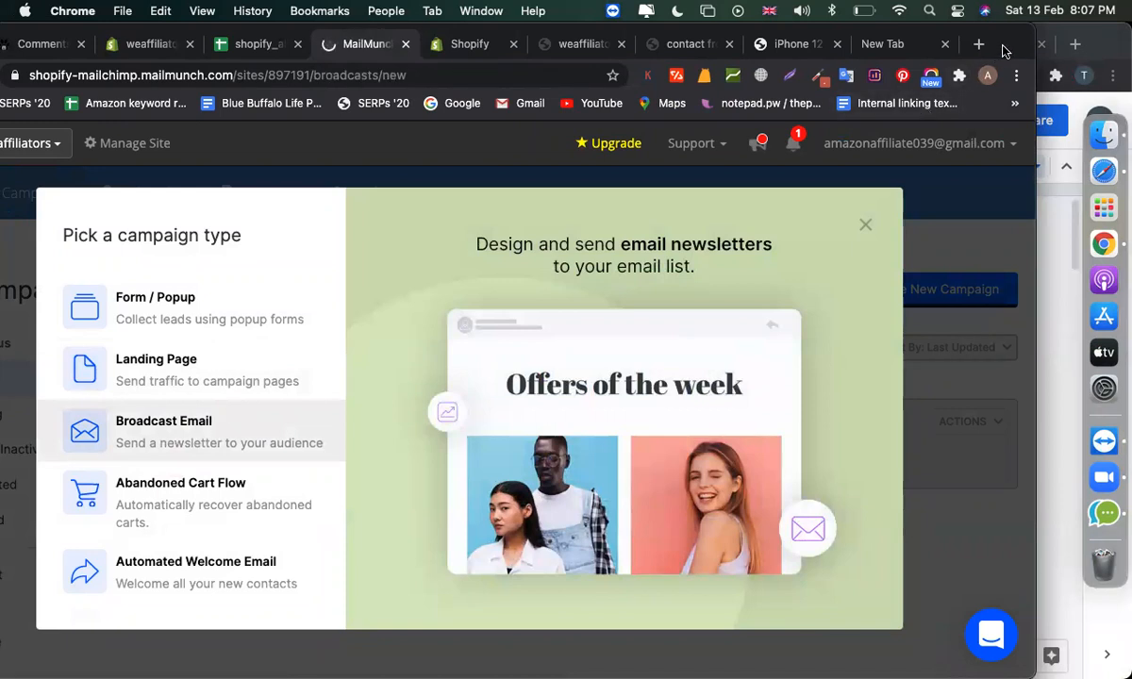
left_click_drag(1005, 50, 1078, 52)
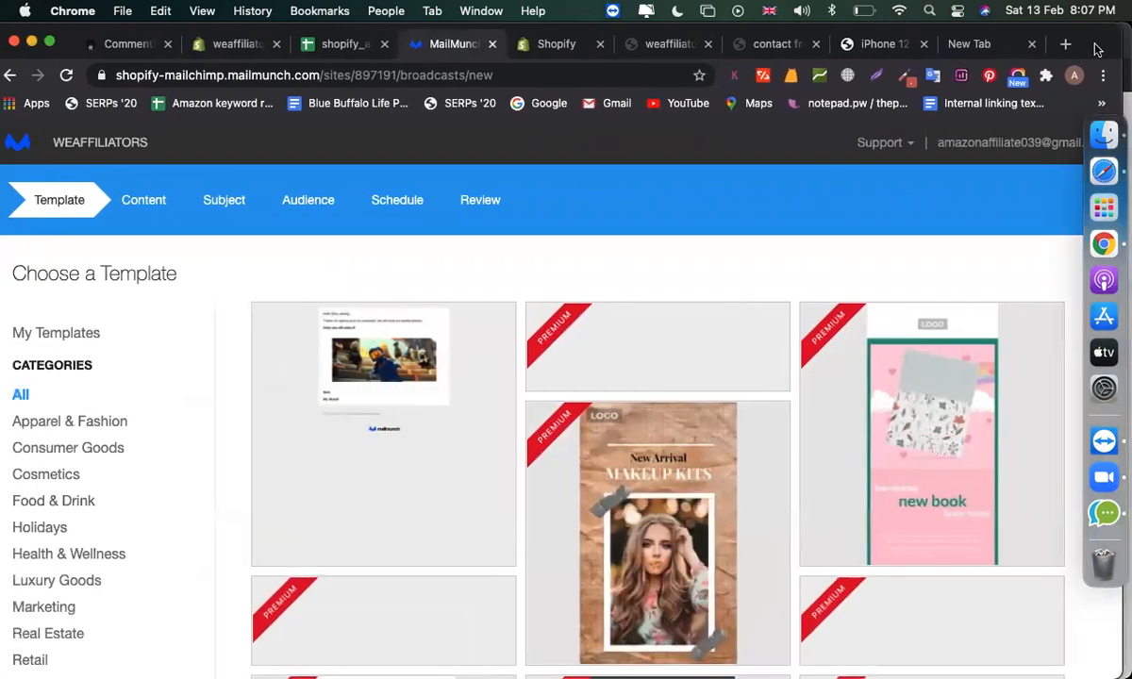
left_click_drag(1078, 52, 1106, 49)
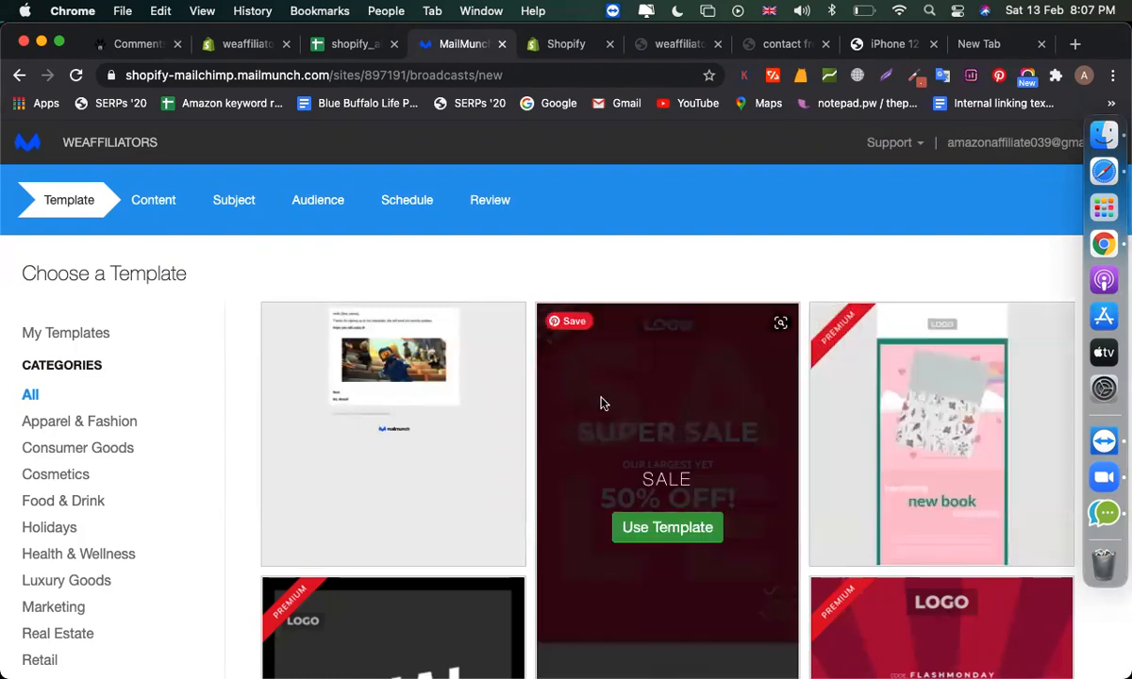
scroll(688, 489, "down", 3)
scroll(902, 512, "up", 5)
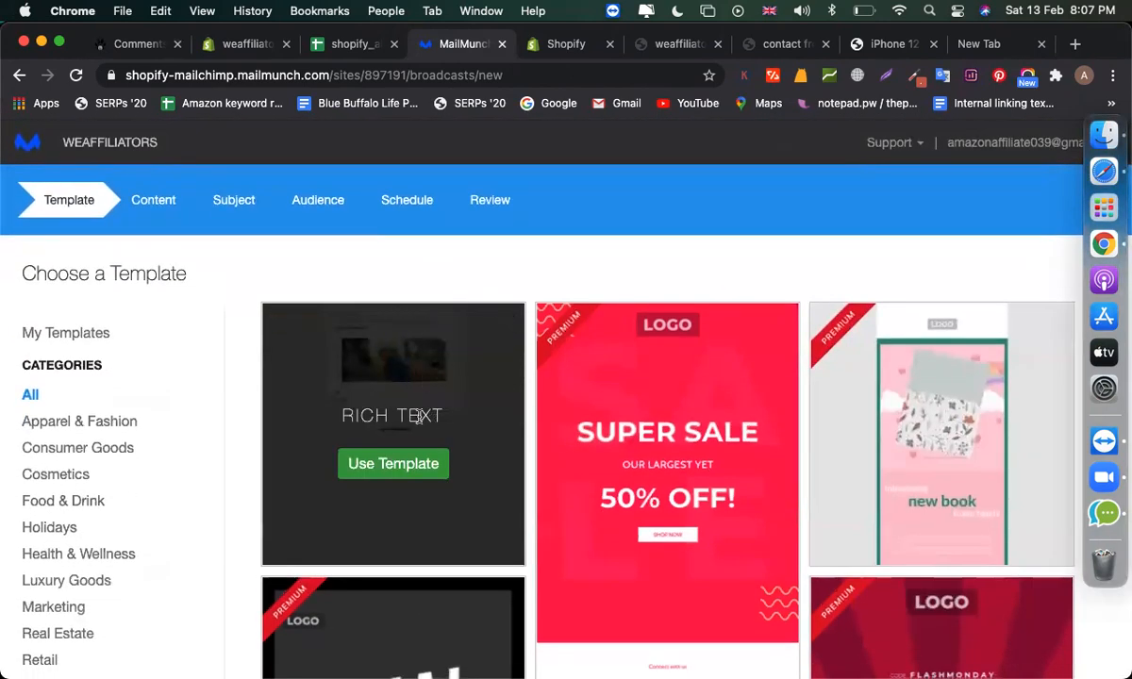
- Use the Rich Text template and title the email 'thanks for subscribing us'
left_click(394, 475)
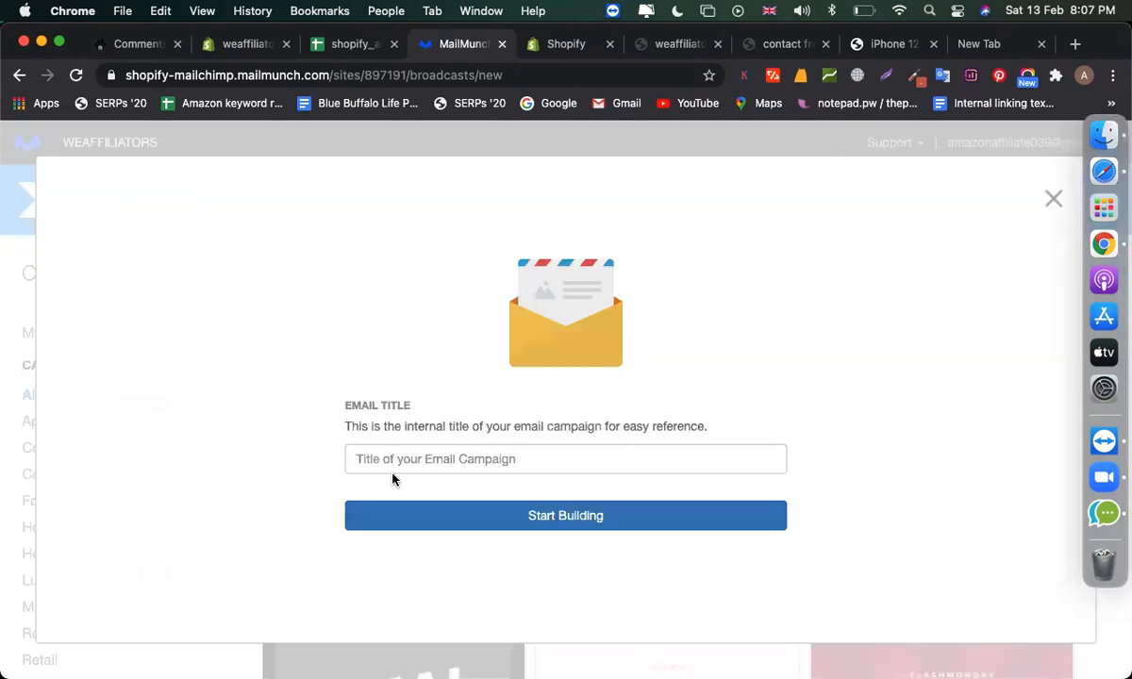
left_click(410, 466)
type("thanks for subscribing ")
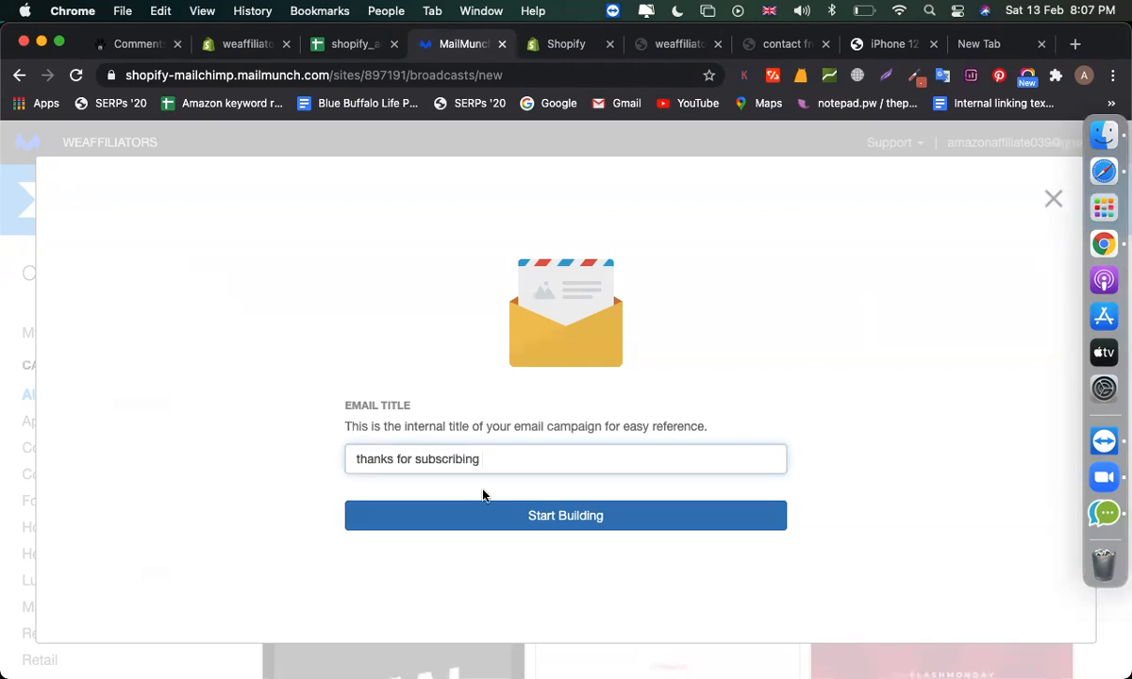
type("us")
- Replace the newsletter sentence with 'Thanks for subscribe us! You will get offers via email.' and select the Hello GIF
left_click(427, 525)
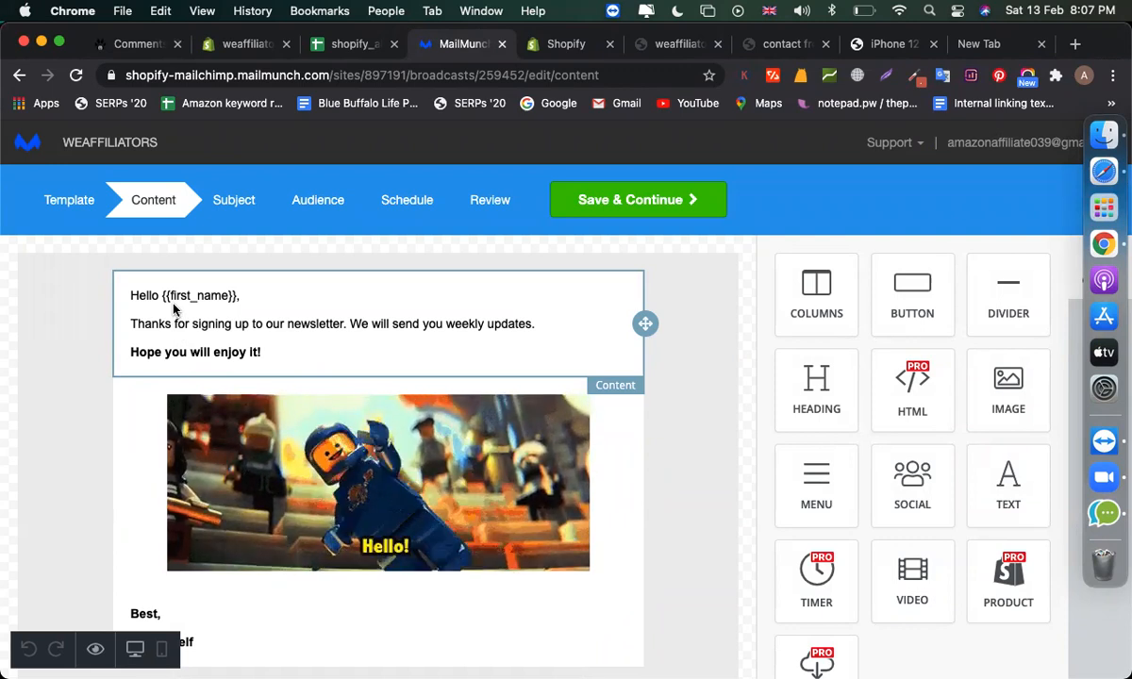
left_click(263, 317)
left_click_drag(192, 324, 546, 318)
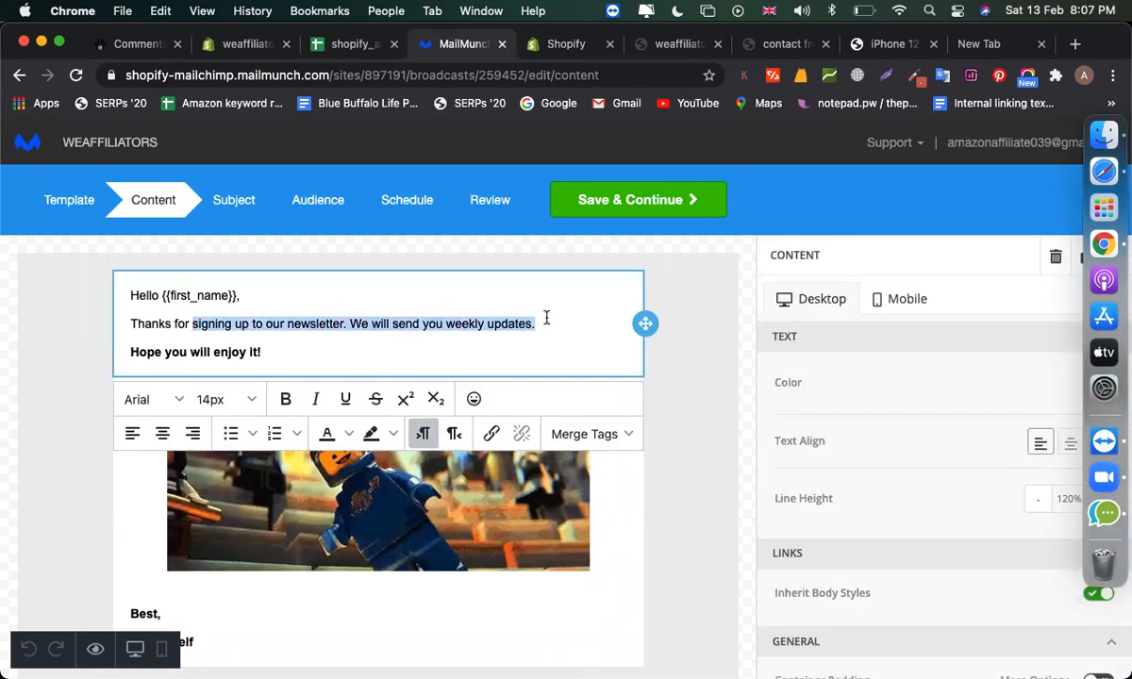
type("subscrib")
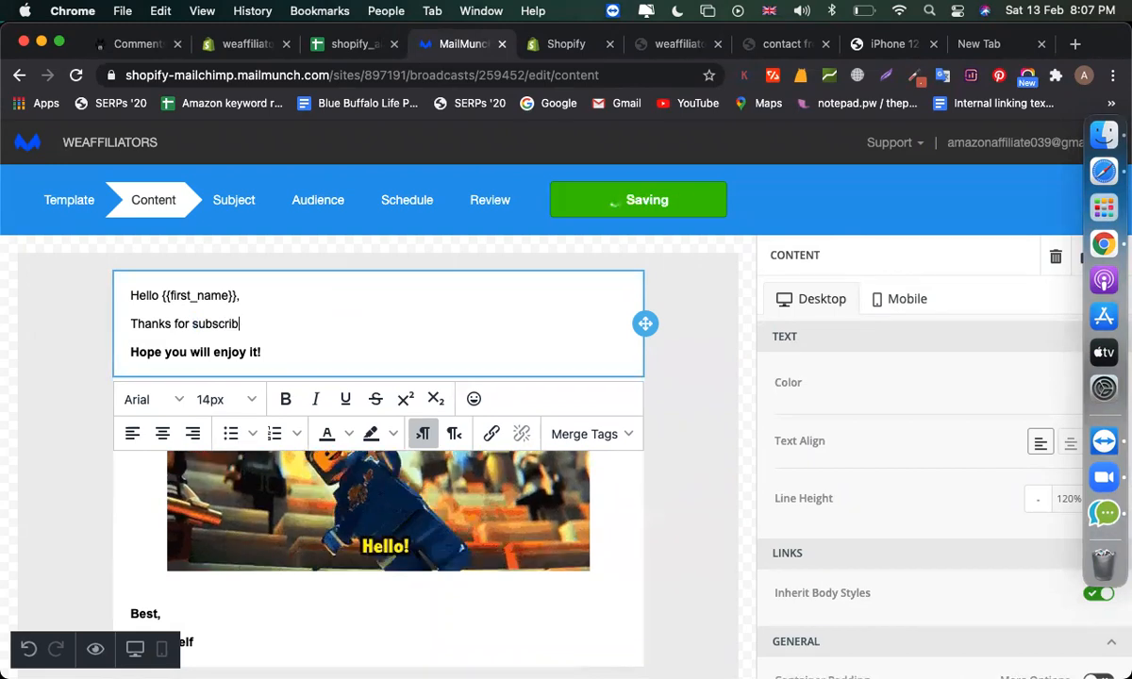
type("e us! You will ")
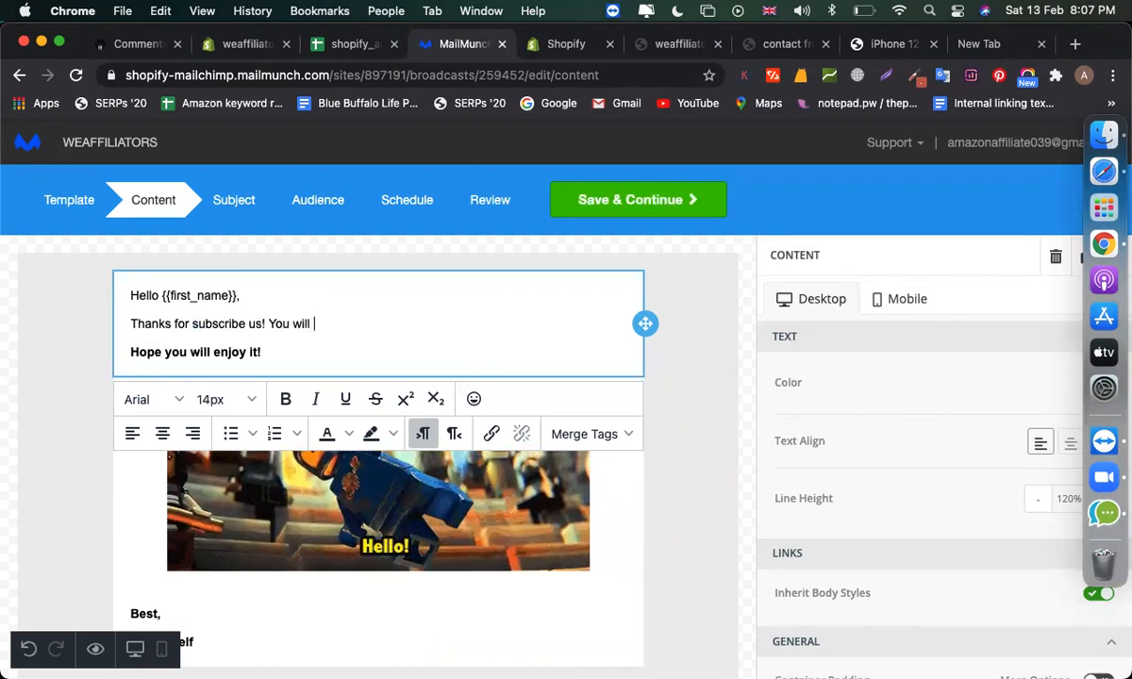
type("get offers")
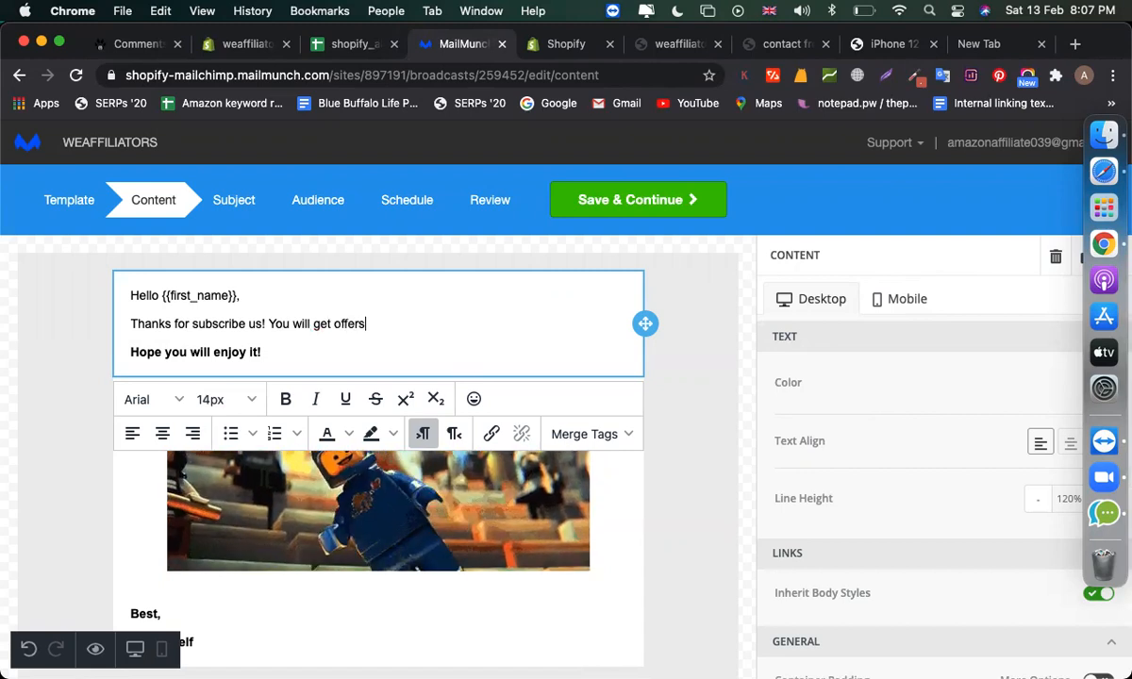
type(" via email.")
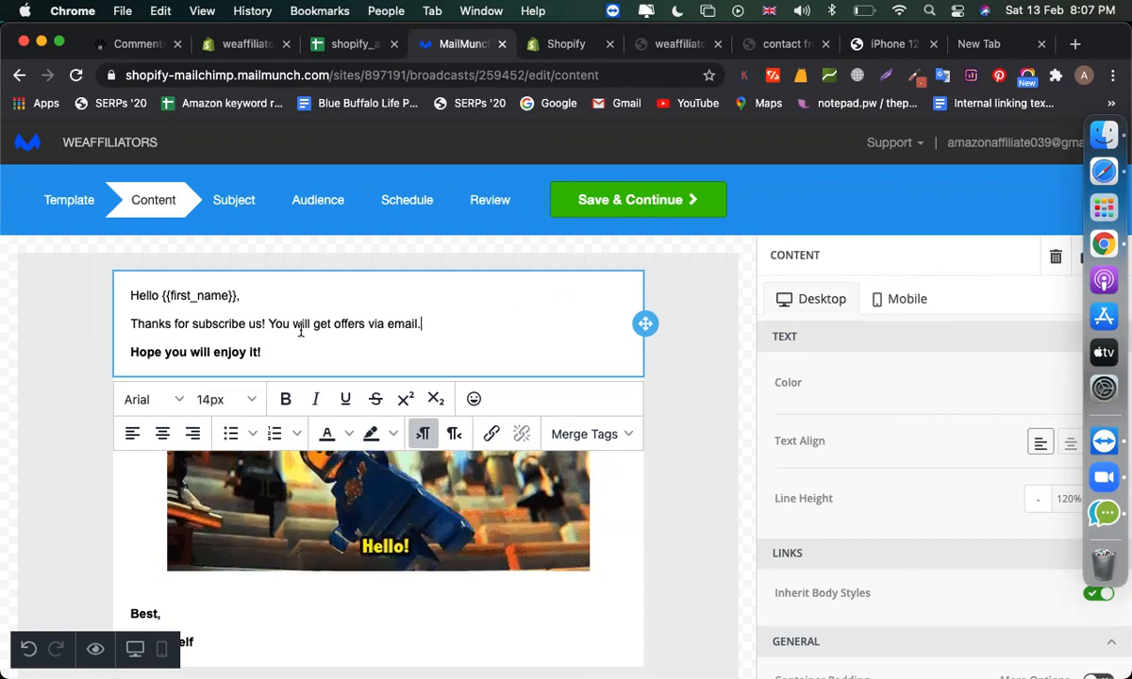
left_click(400, 496)
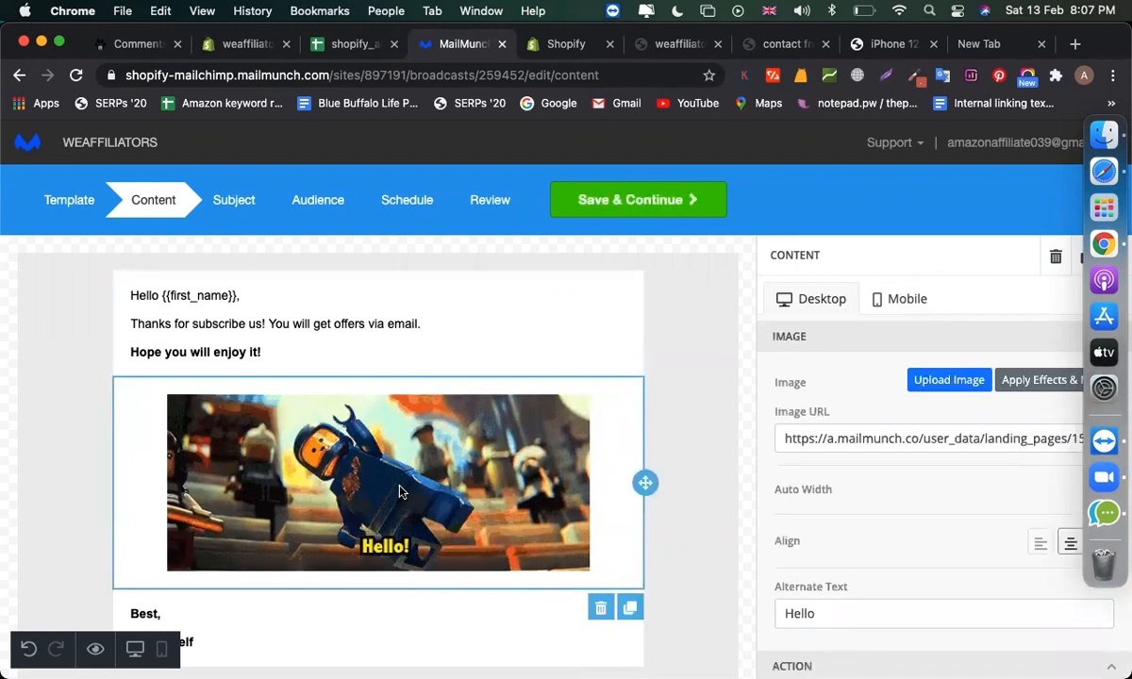
- Open the image uploader and browse recent files for a replacement image
left_click(973, 382)
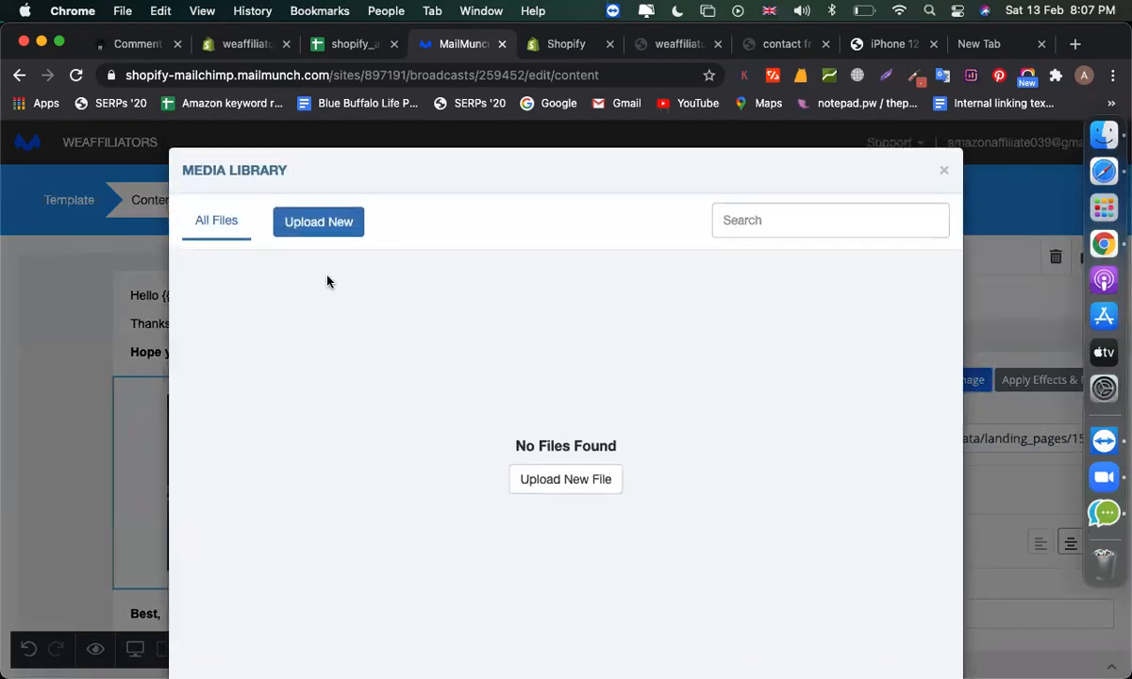
left_click(316, 227)
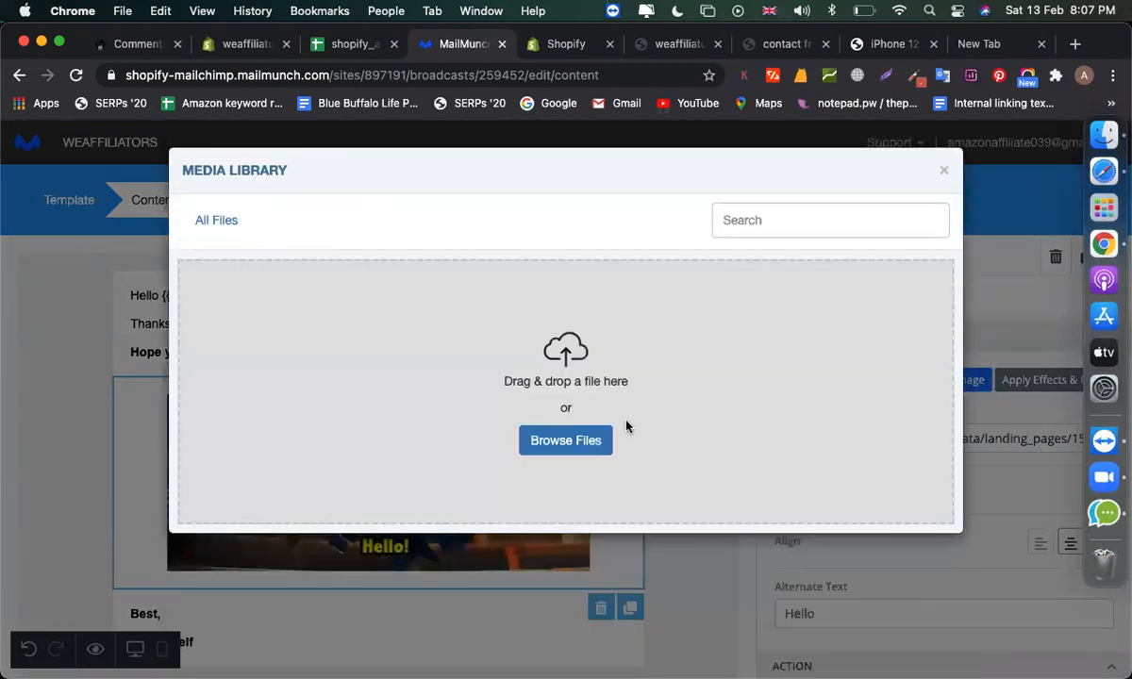
left_click(585, 442)
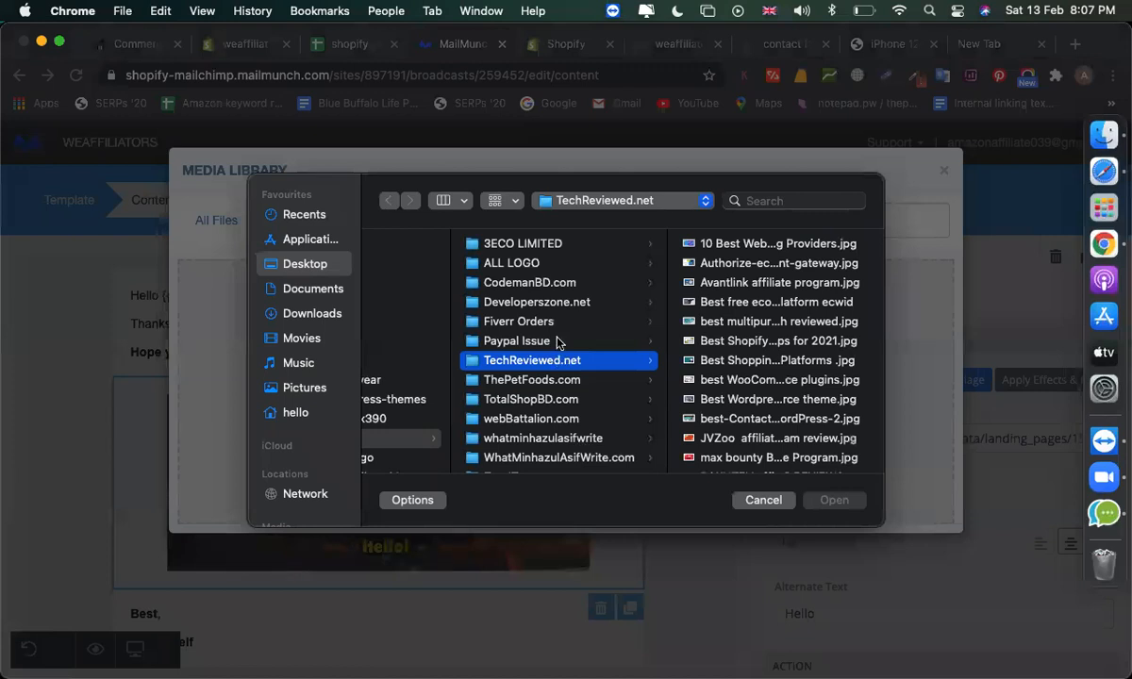
left_click(294, 215)
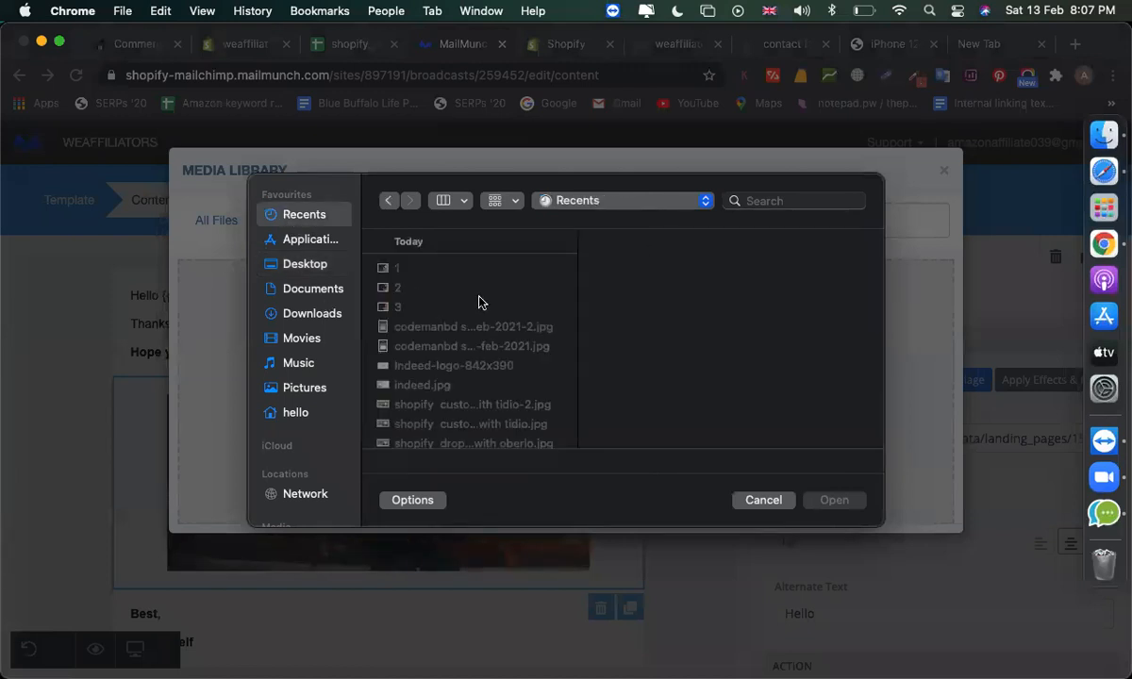
scroll(431, 341, "down", 1)
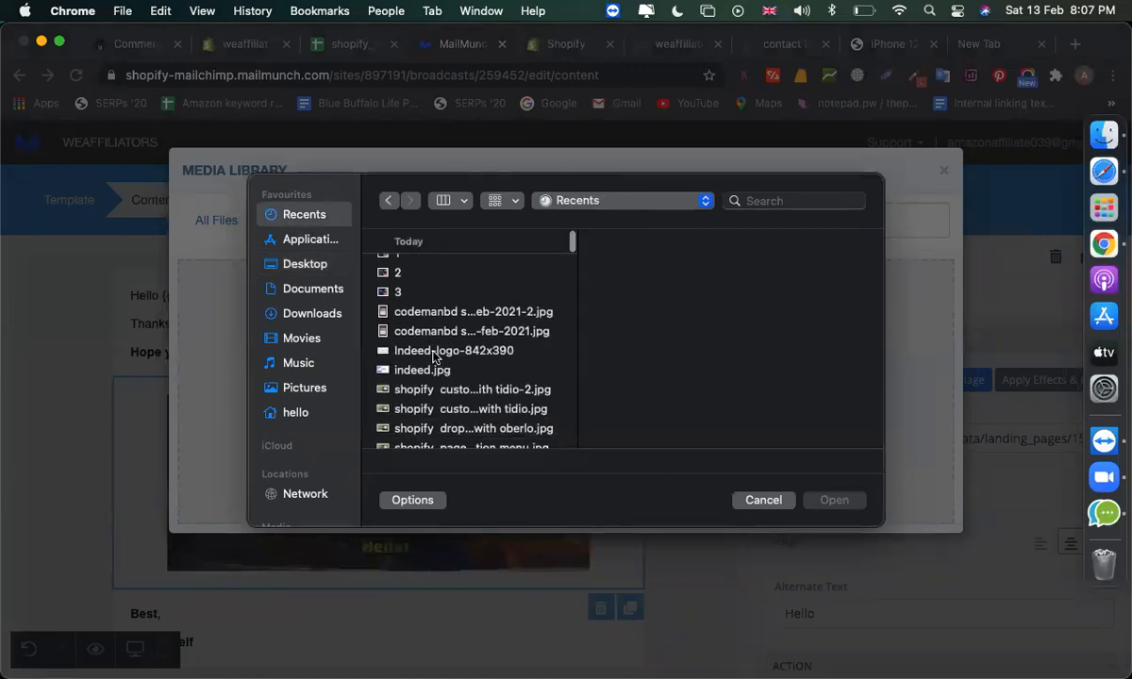
left_click(433, 351)
left_click(434, 369)
left_click(443, 389)
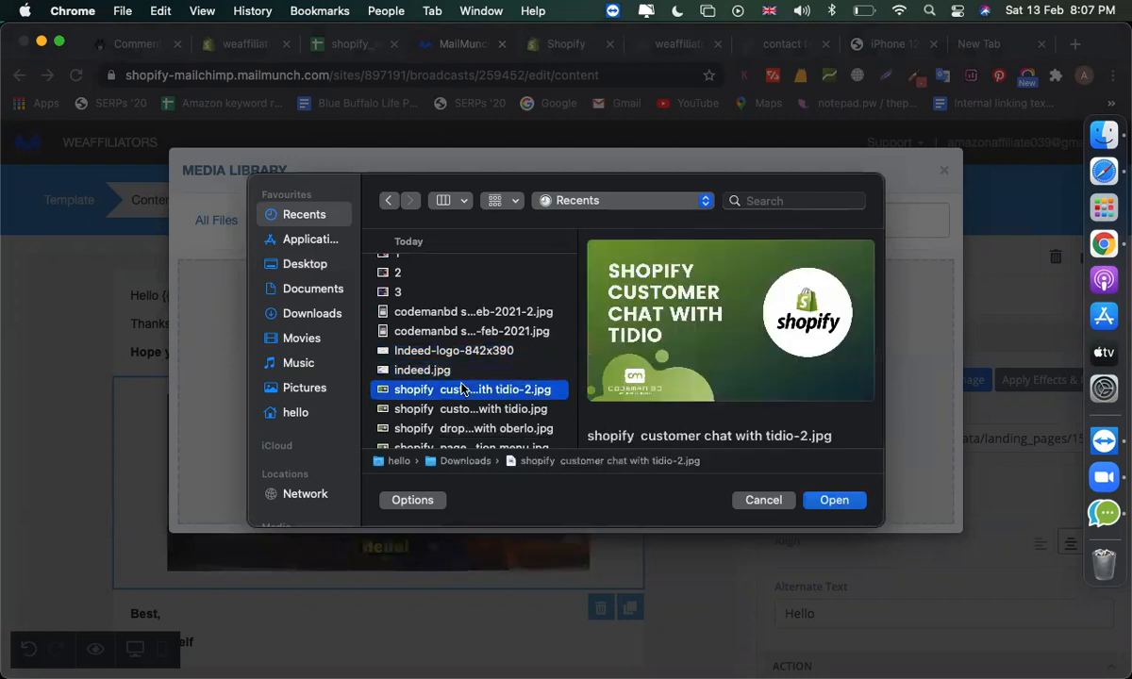
left_click(462, 427)
scroll(462, 424, "down", 3)
scroll(462, 424, "down", 2)
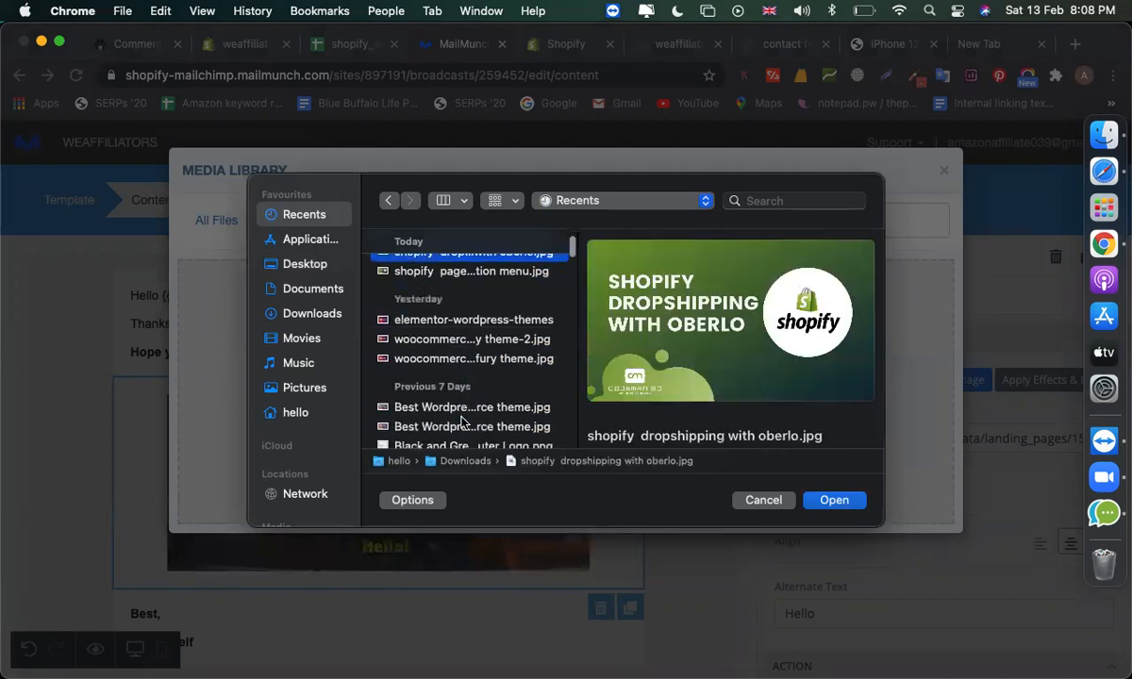
left_click(448, 357)
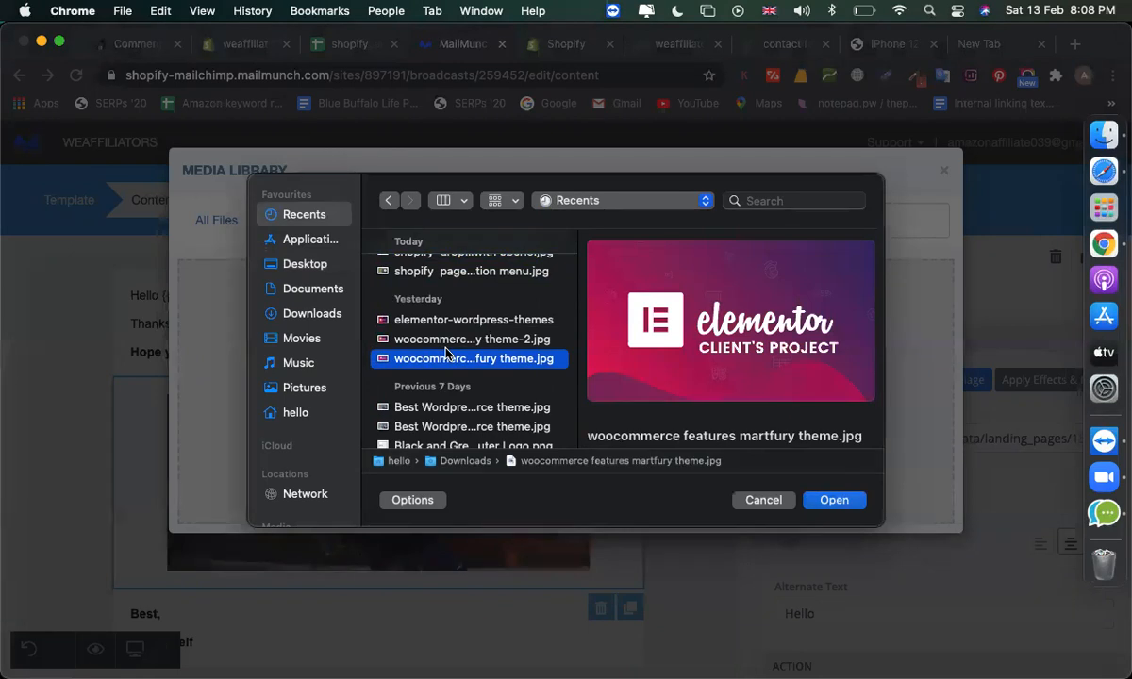
scroll(448, 352, "up", 5)
- Upload codemanbd_3rd year from the Desktop and insert it in place of the Hello GIF
left_click(305, 264)
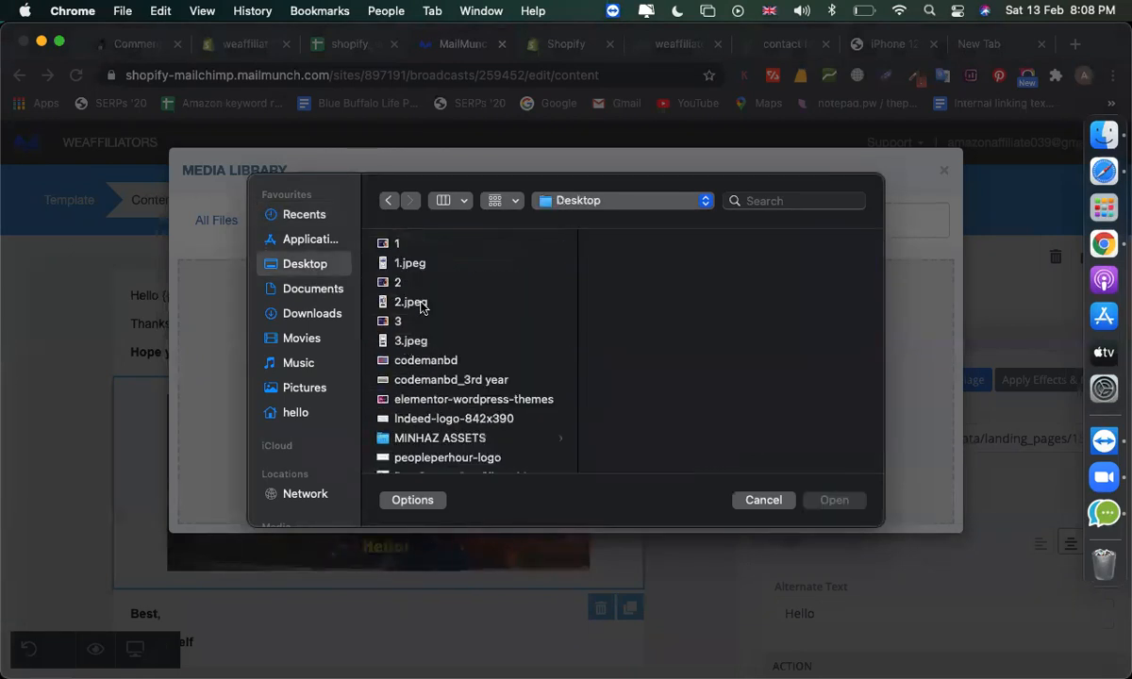
scroll(420, 330, "down", 3)
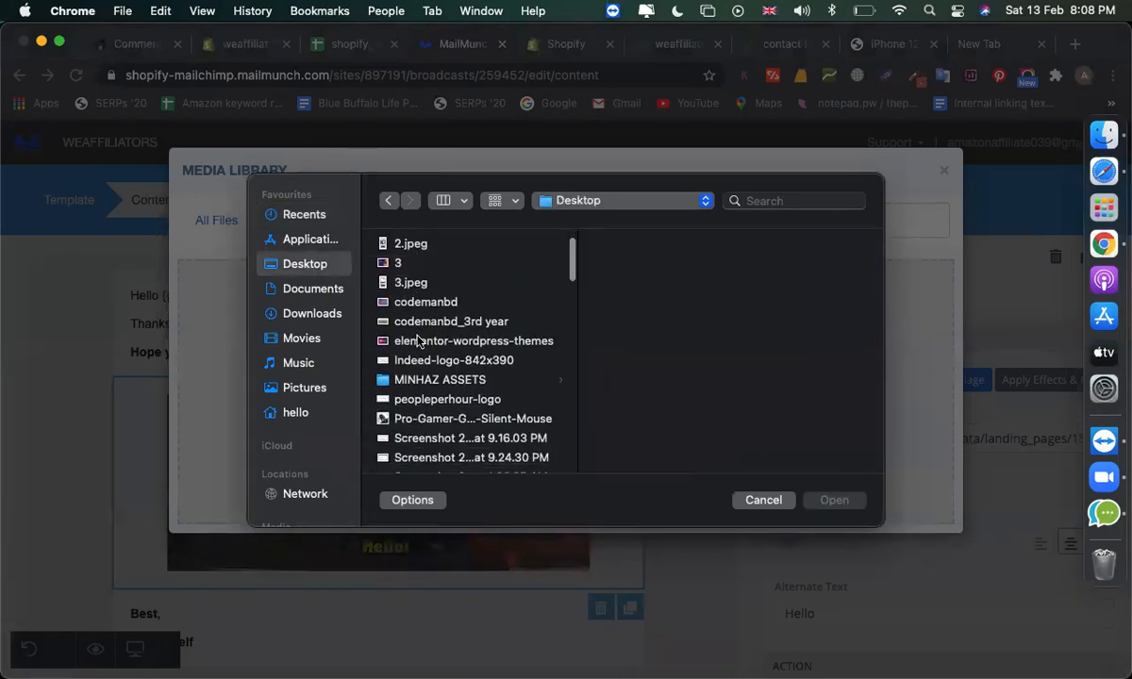
left_click(410, 324)
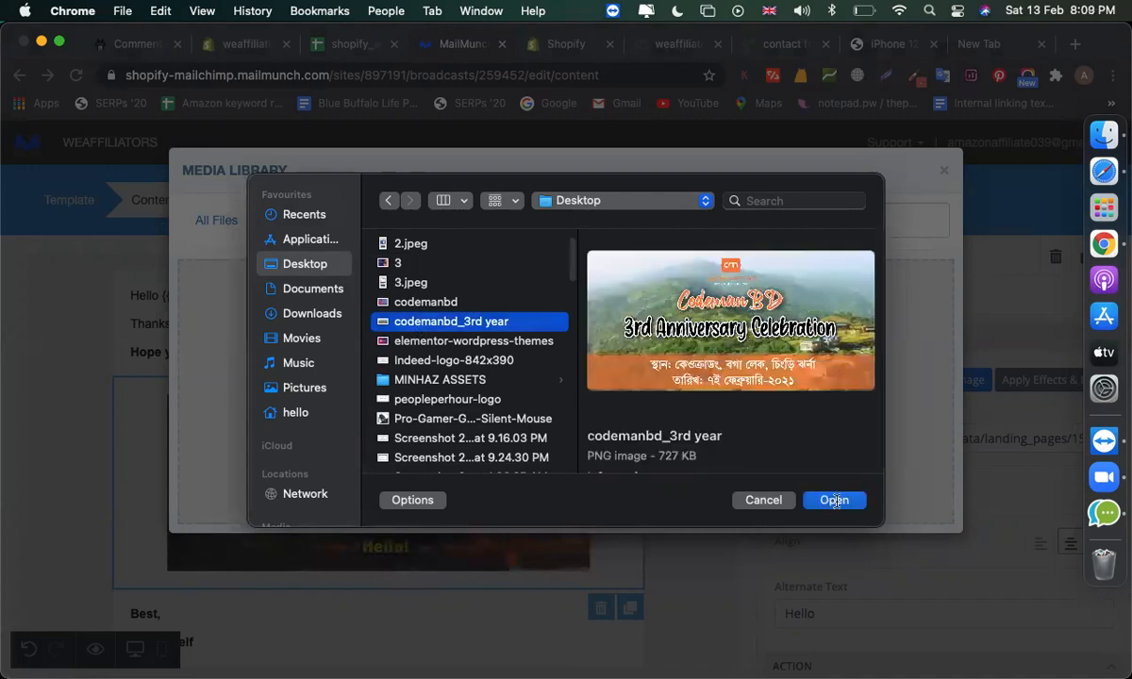
left_click(833, 501)
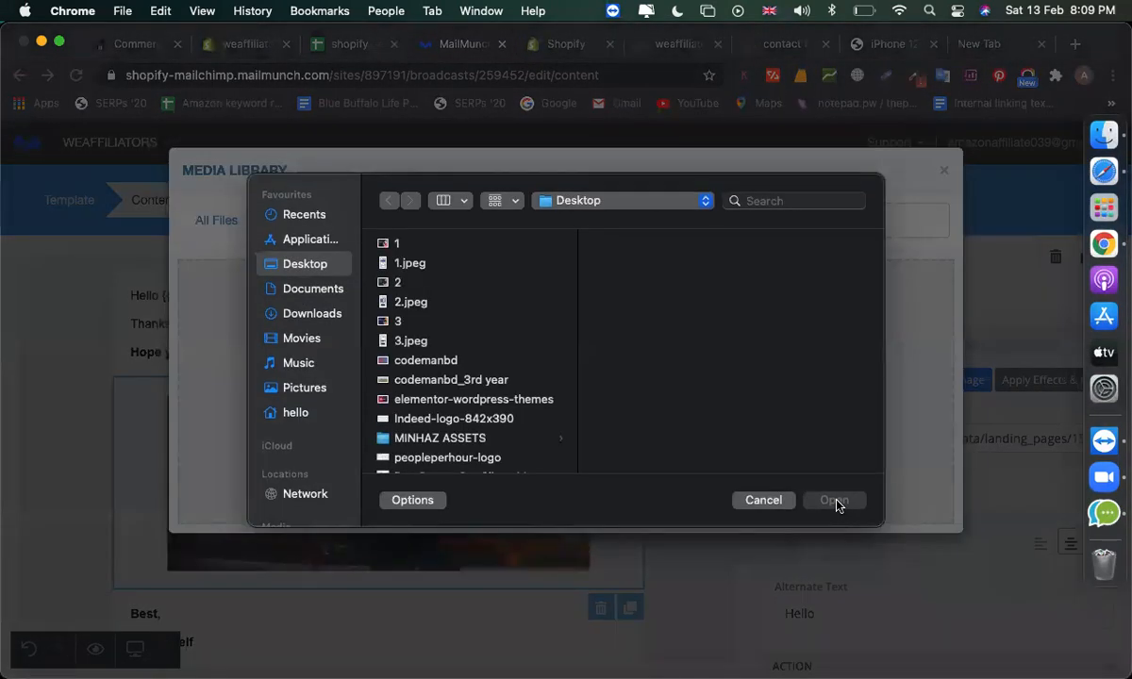
left_click(757, 501)
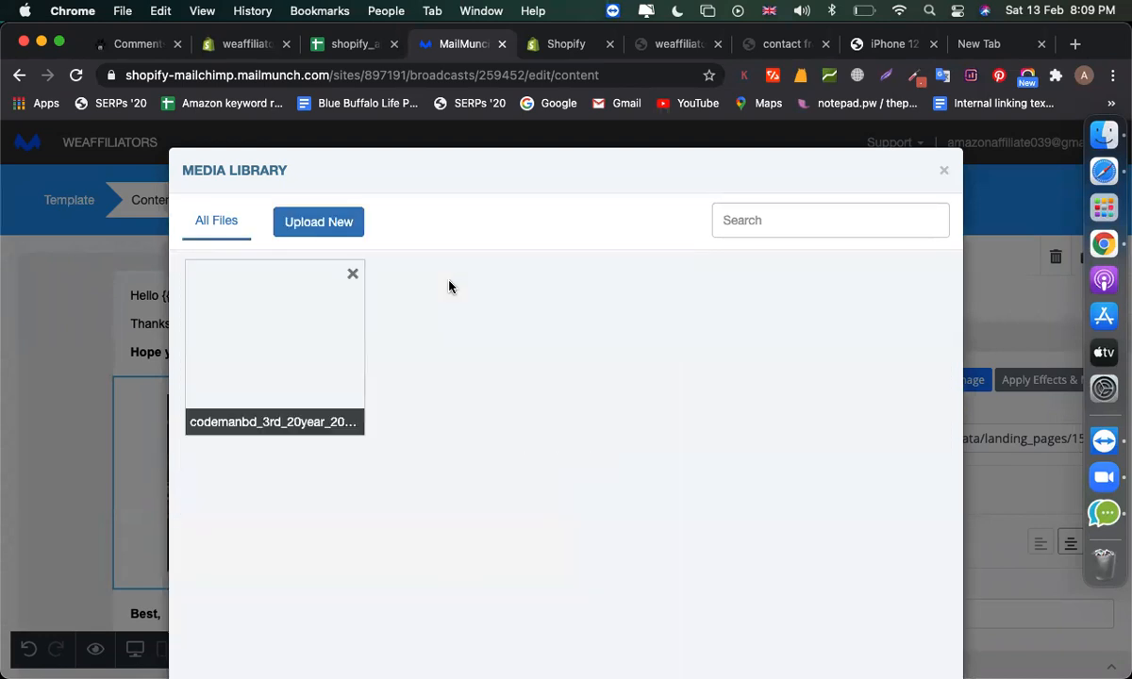
left_click(342, 351)
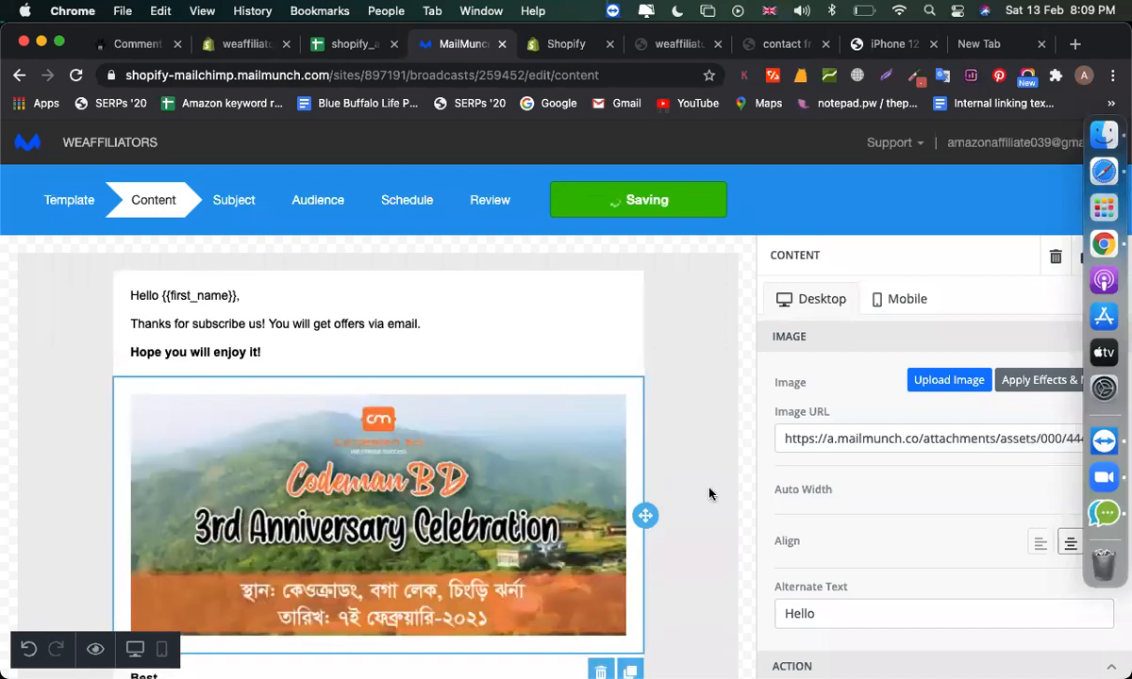
- Replace the signature's 'Me, Myself' with the sender's name and WeAffiliators
scroll(737, 517, "down", 5)
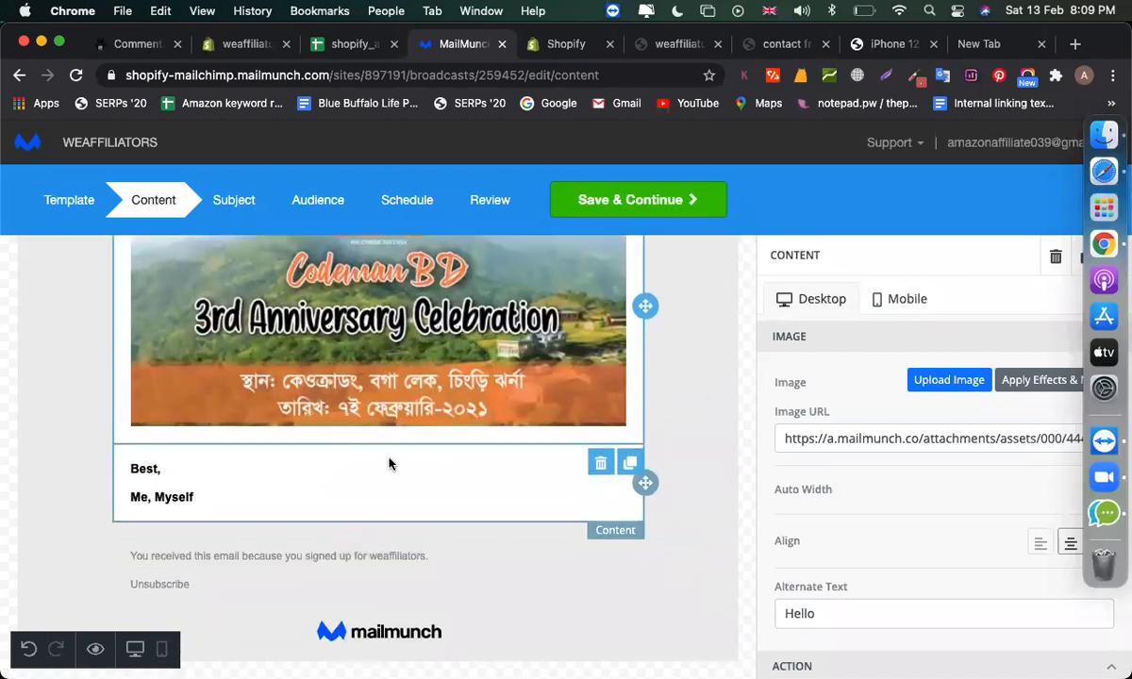
left_click(243, 492)
left_click_drag(203, 497, 113, 498)
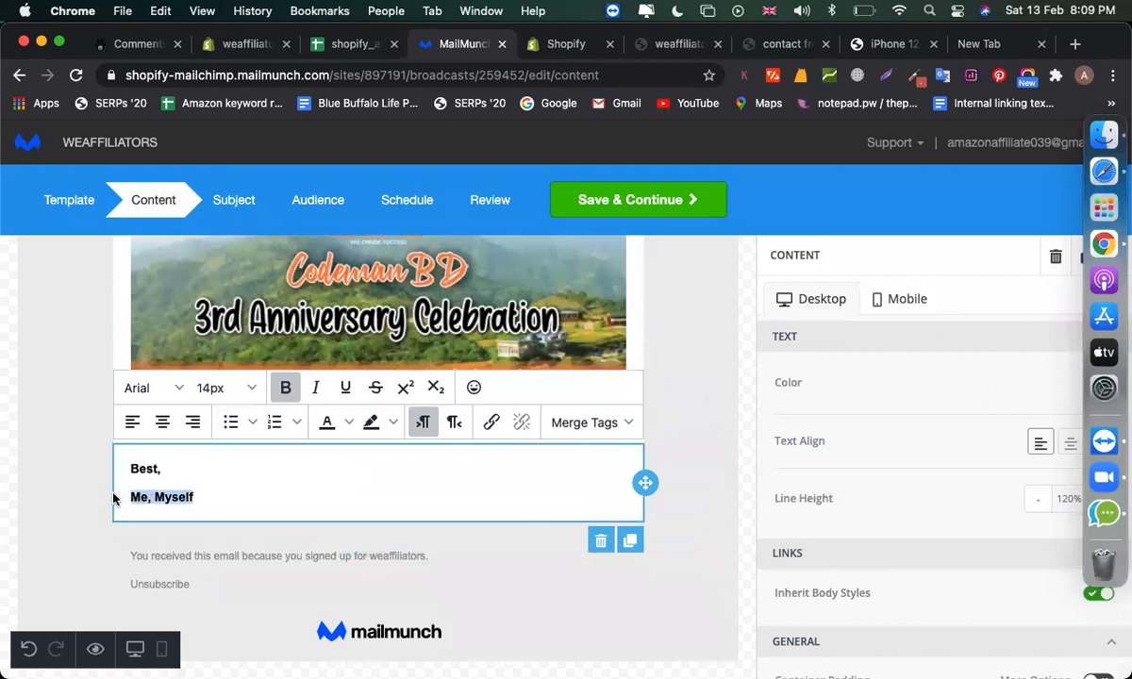
type("Minhazul, WeAffiliators")
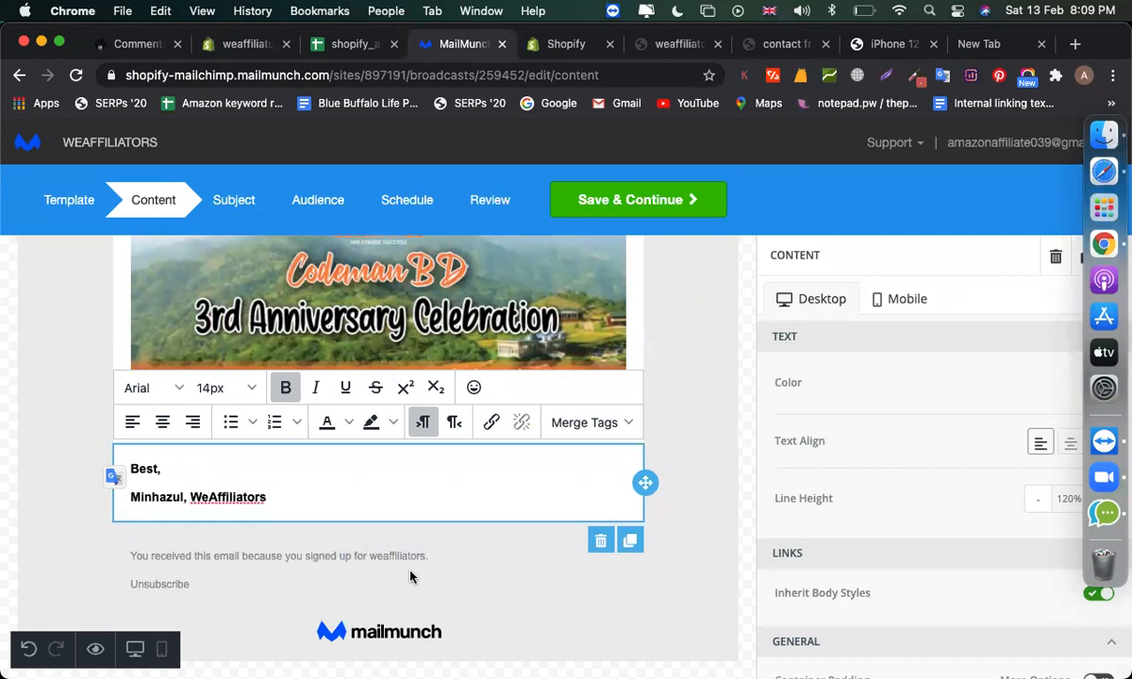
- Review the finished email body and save it, moving to the Subject step
scroll(622, 443, "up", 3)
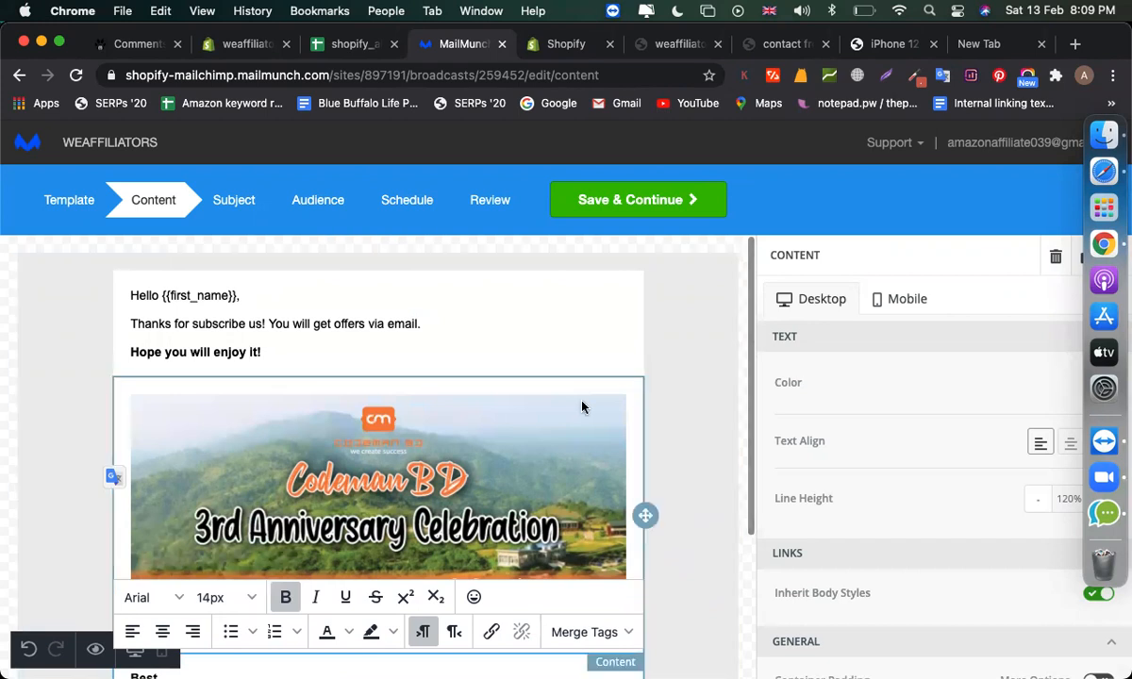
scroll(581, 407, "down", 3)
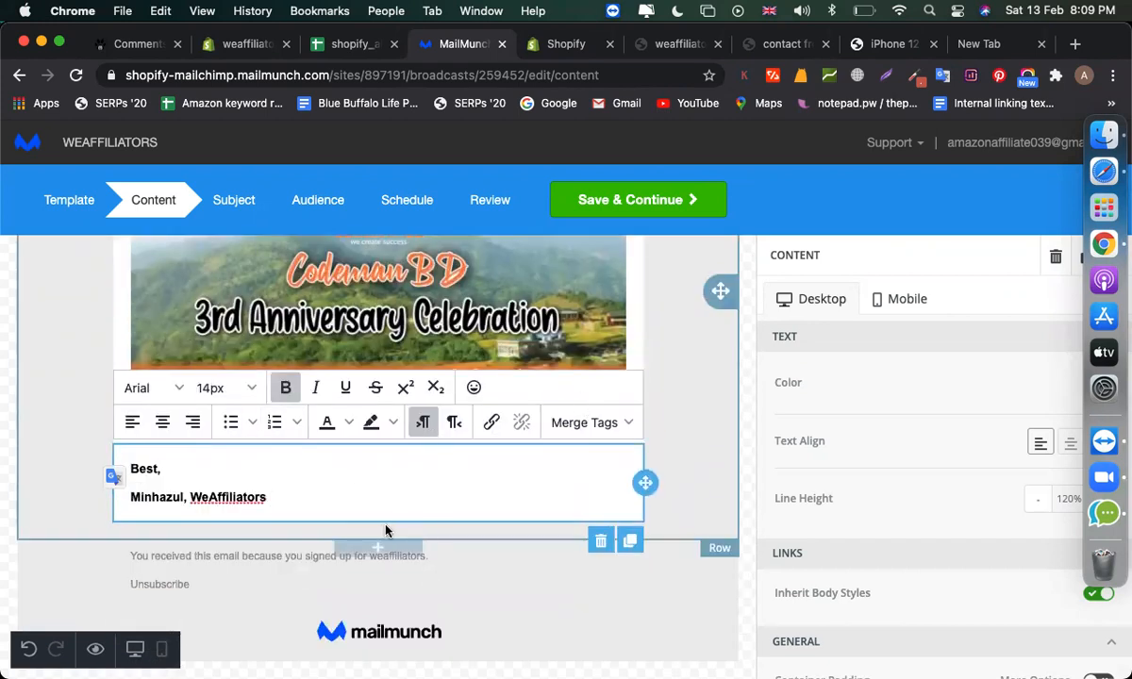
left_click(386, 531)
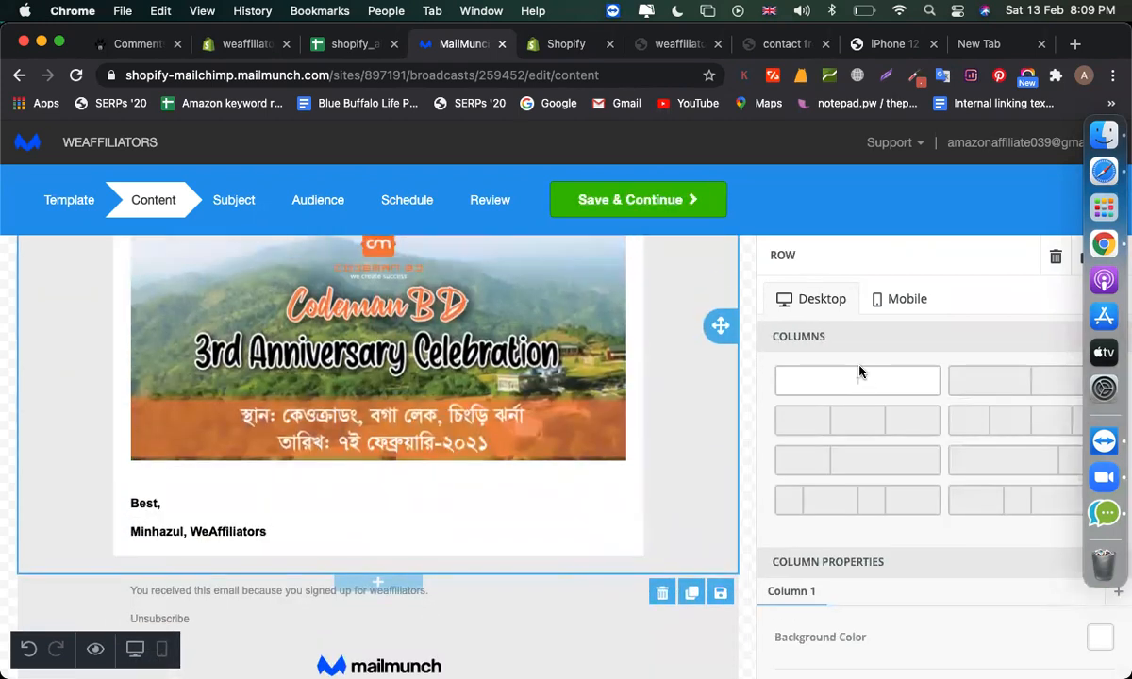
scroll(859, 373, "down", 3)
scroll(860, 370, "up", 3)
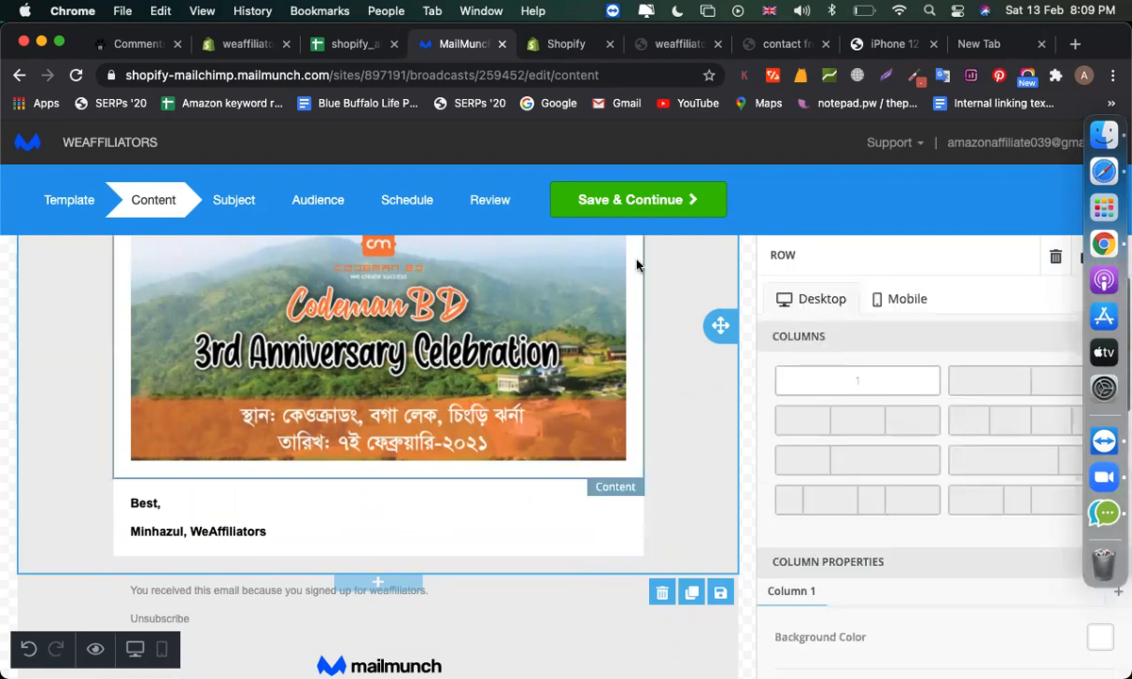
scroll(369, 396, "up", 3)
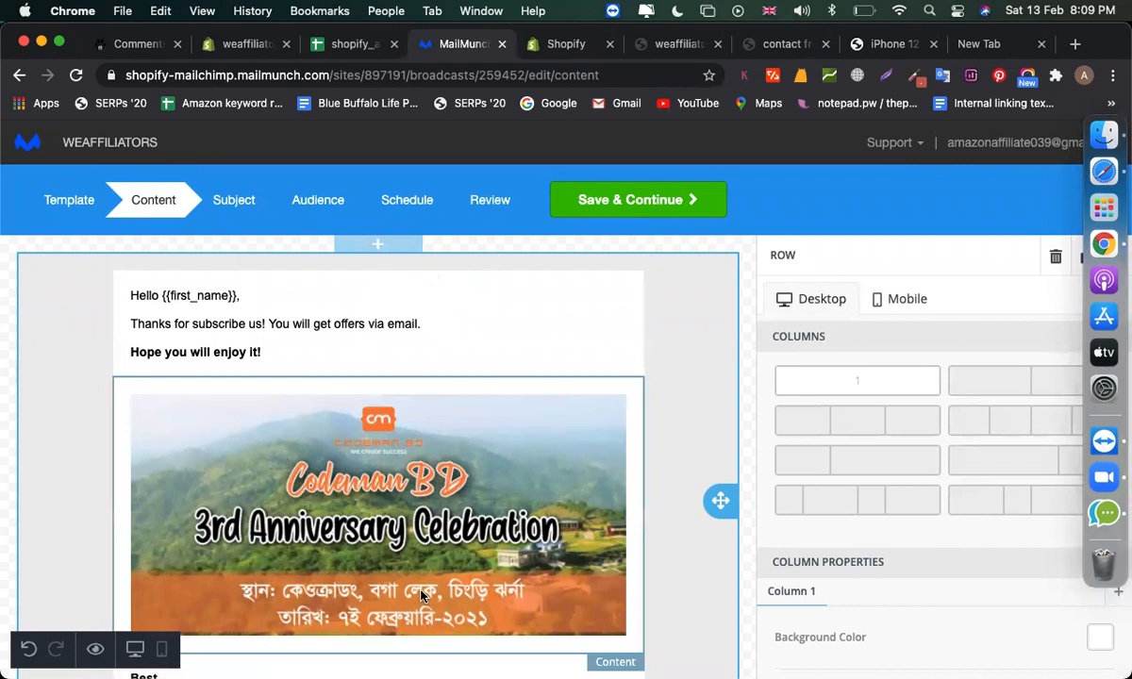
scroll(421, 594, "down", 4)
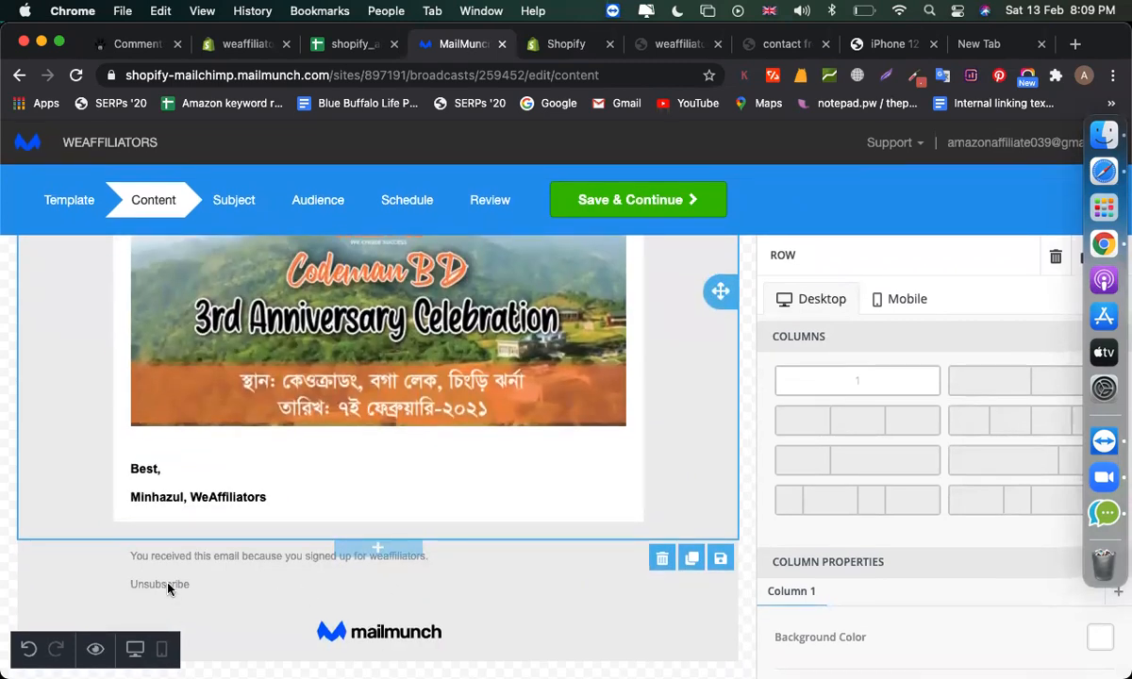
scroll(386, 526, "up", 4)
left_click(234, 207)
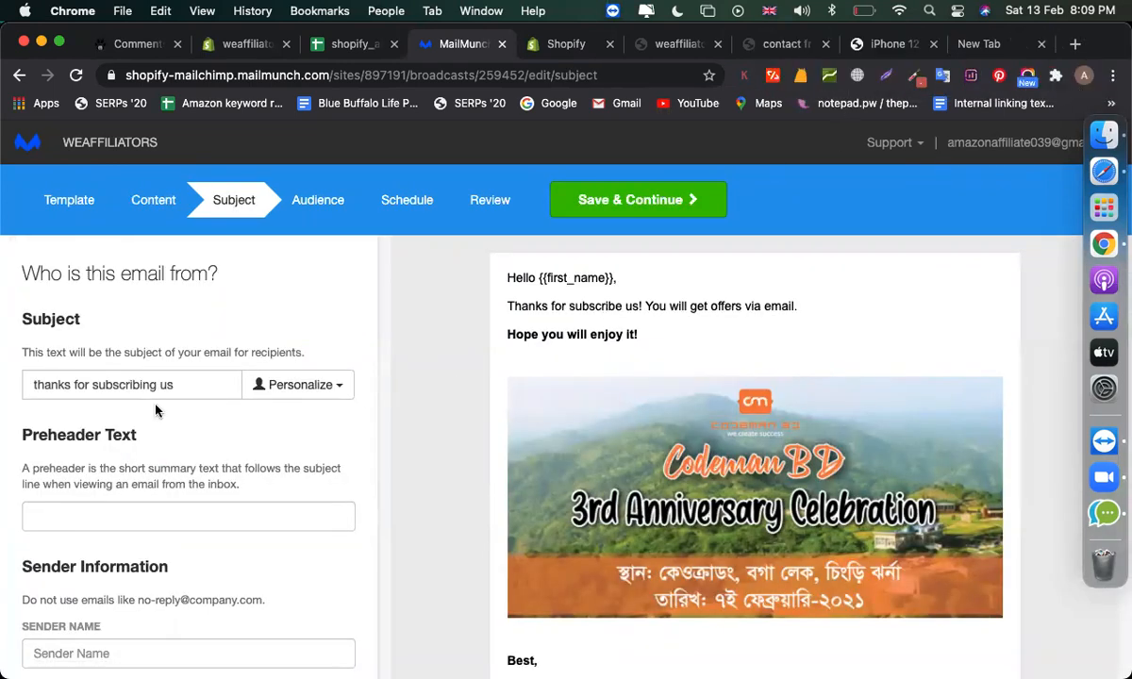
- Append ' - WeAffiliators' so the subject reads 'thanks for subscribing us - WeAffiliators'
left_click(169, 394)
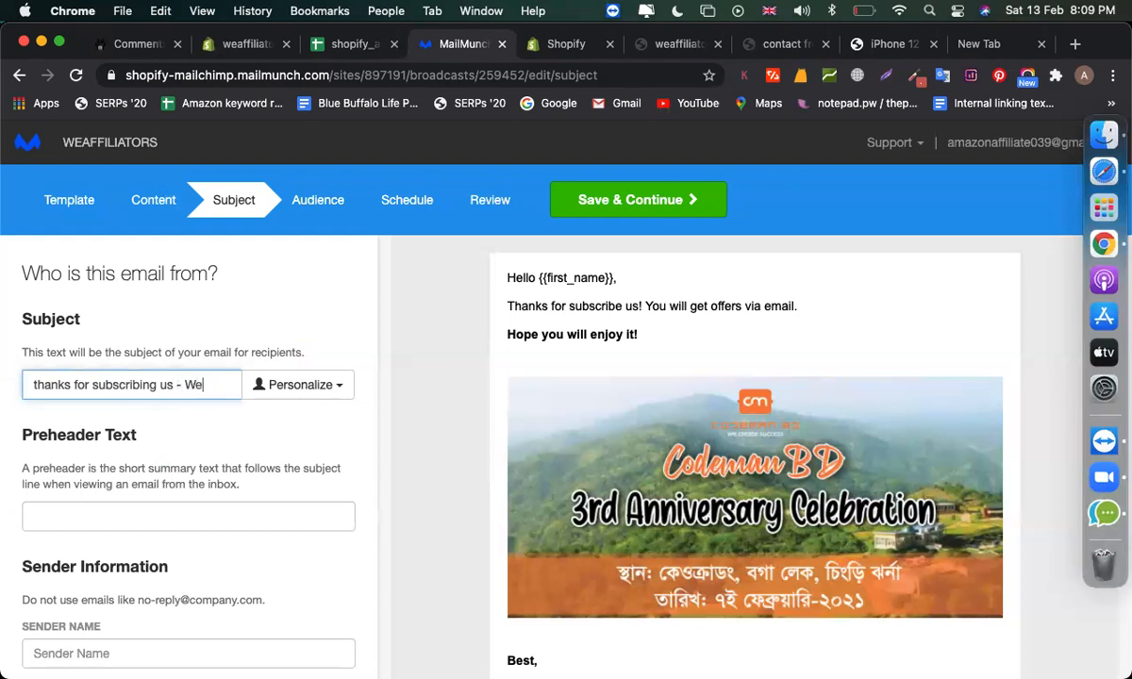
type("liators")
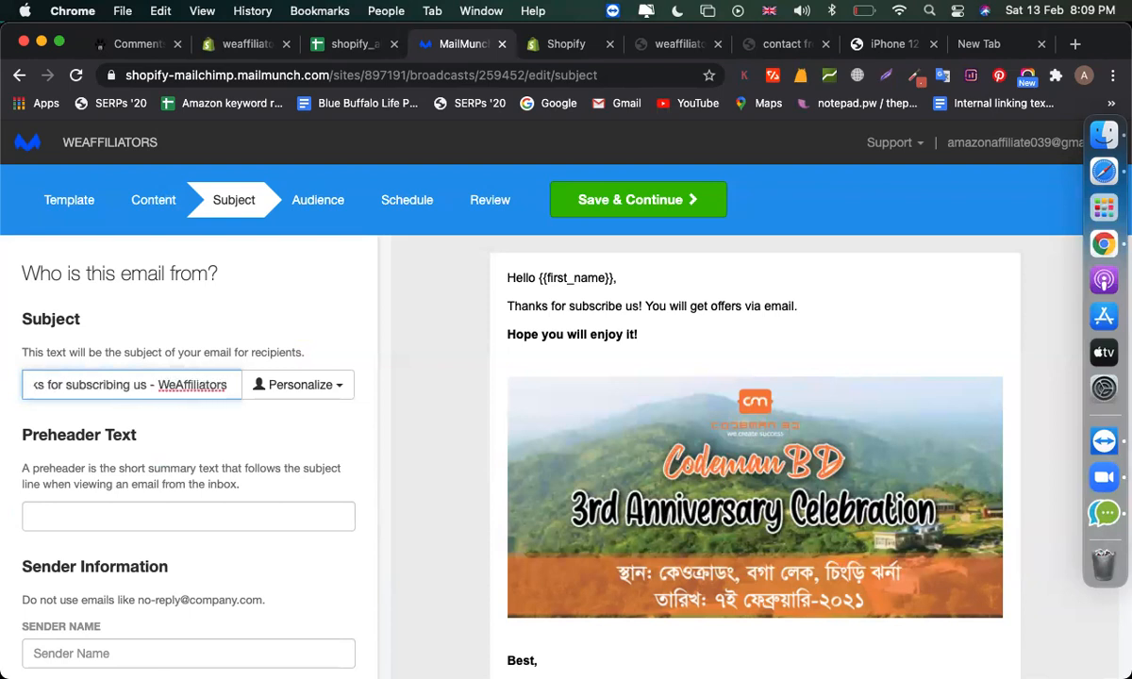
scroll(226, 485, "down", 3)
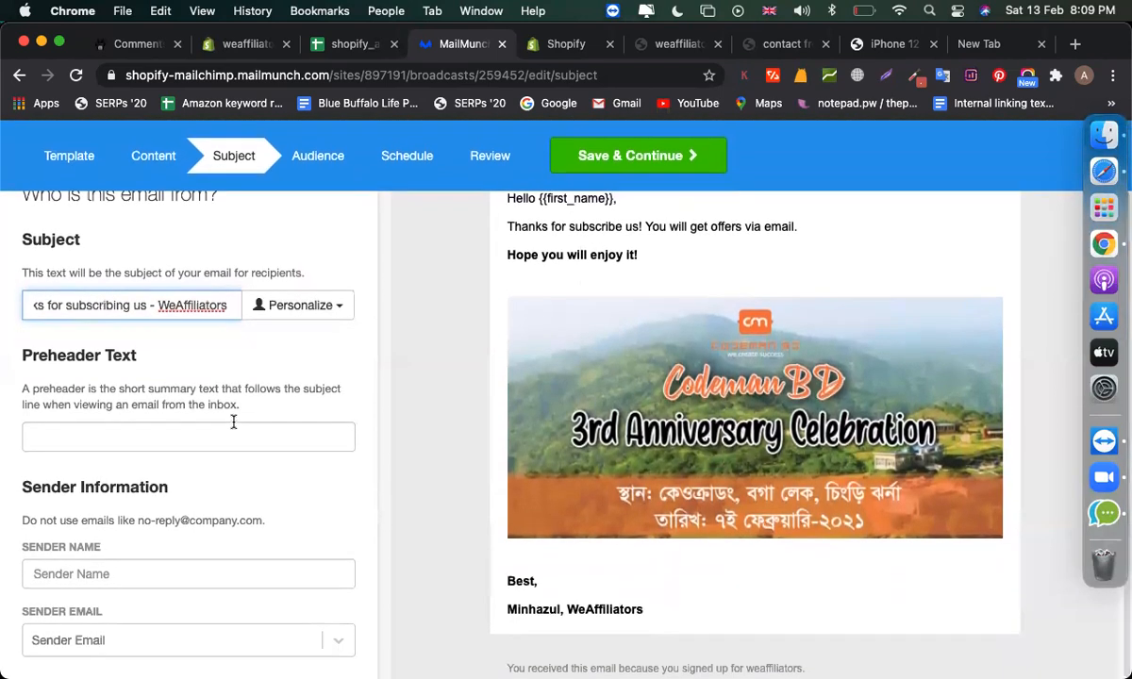
- Enter the sender name in the broadcast's sender settings
left_click(295, 151)
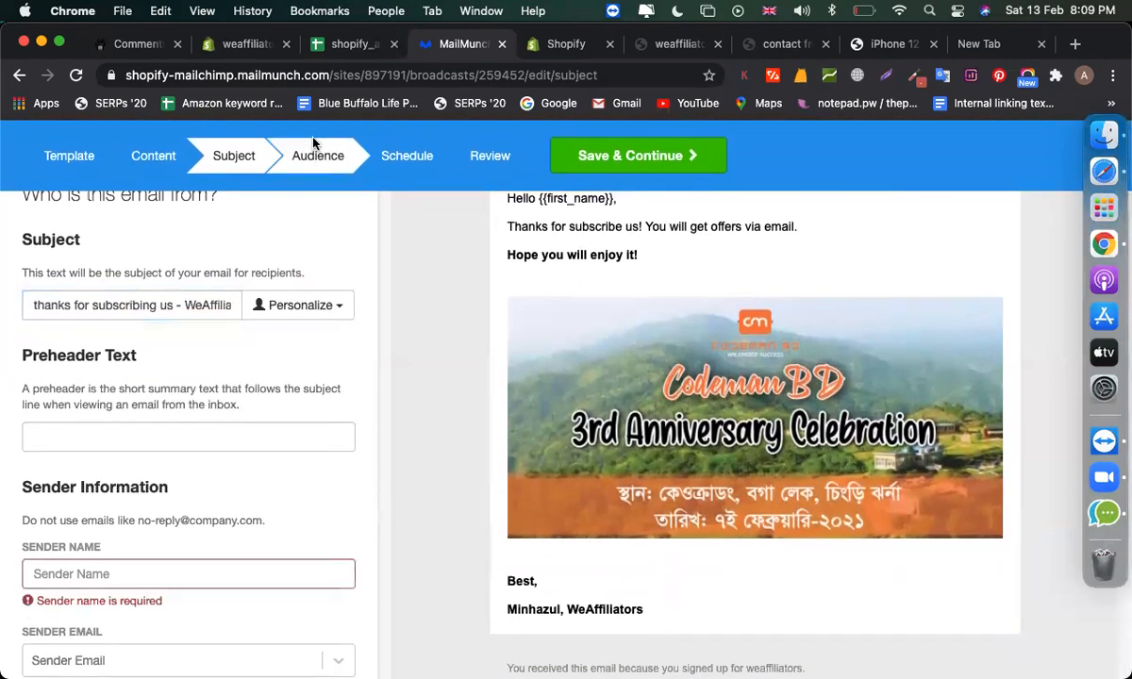
scroll(232, 336, "down", 1)
left_click(183, 533)
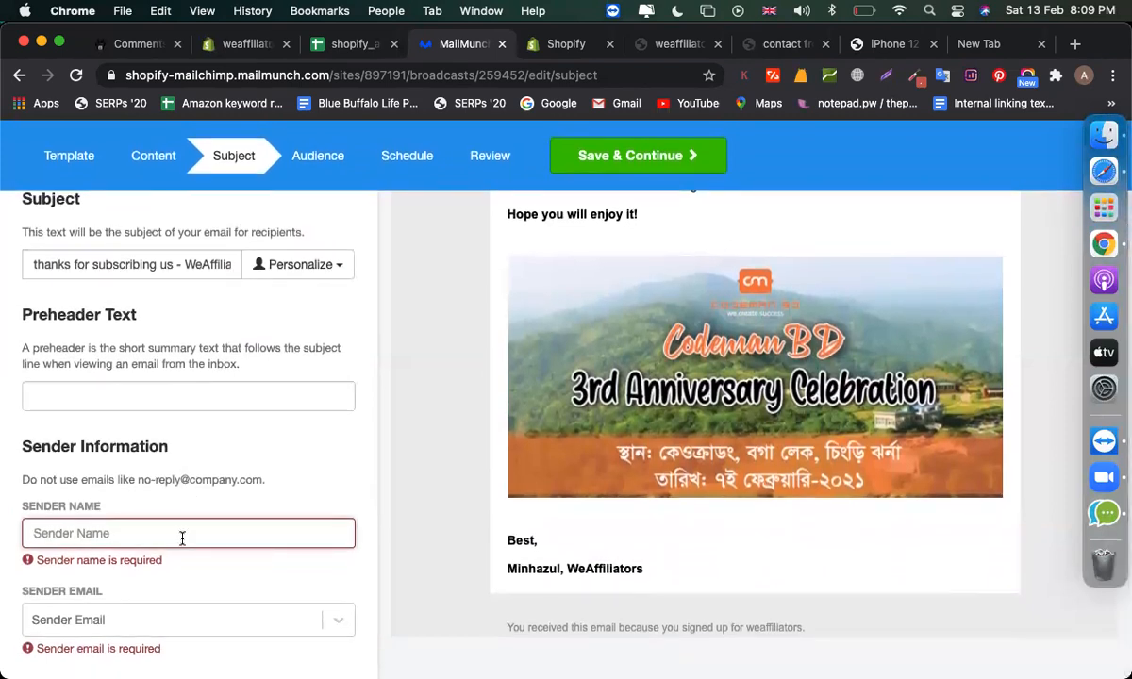
type("minhazulasif")
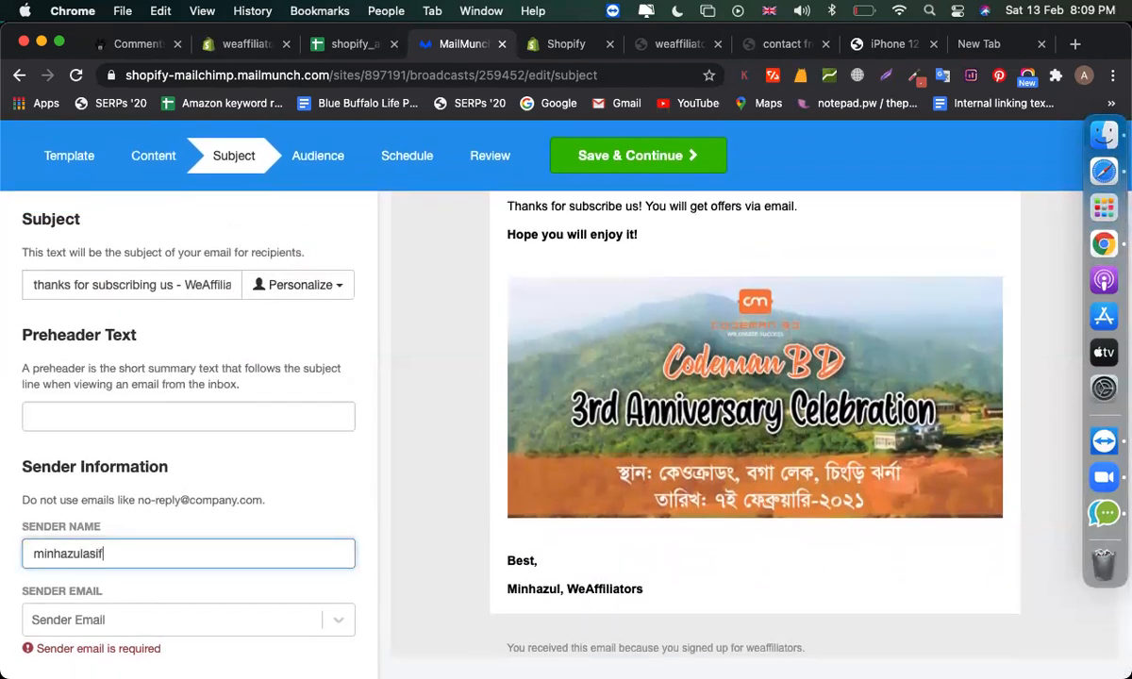
left_click(131, 618)
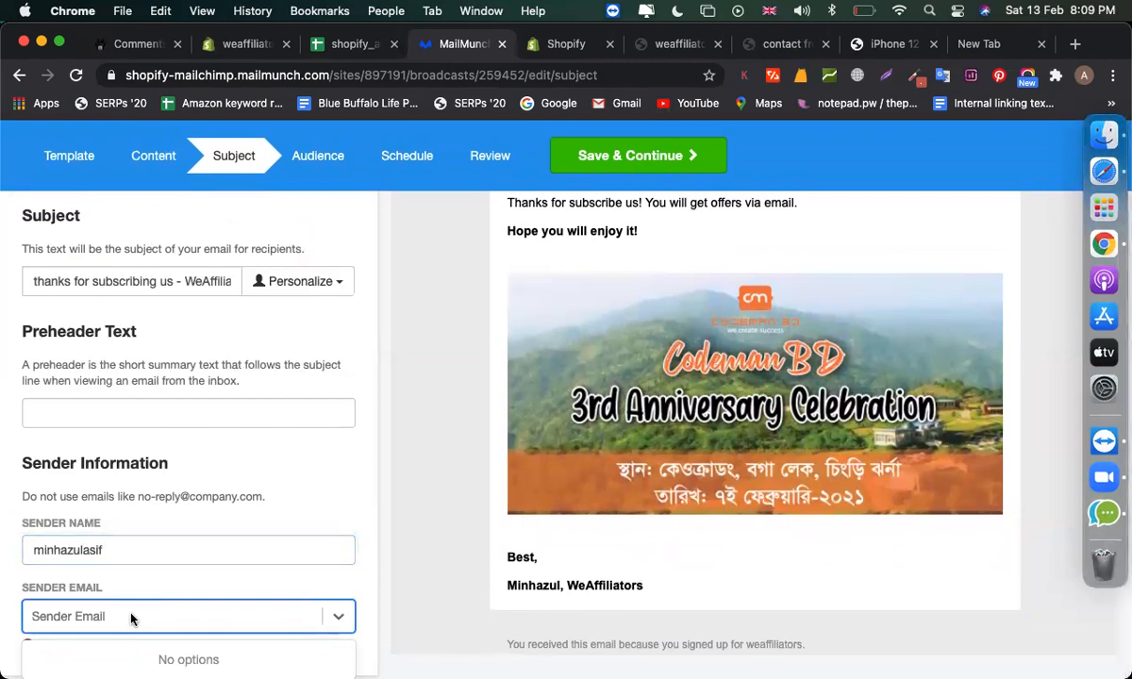
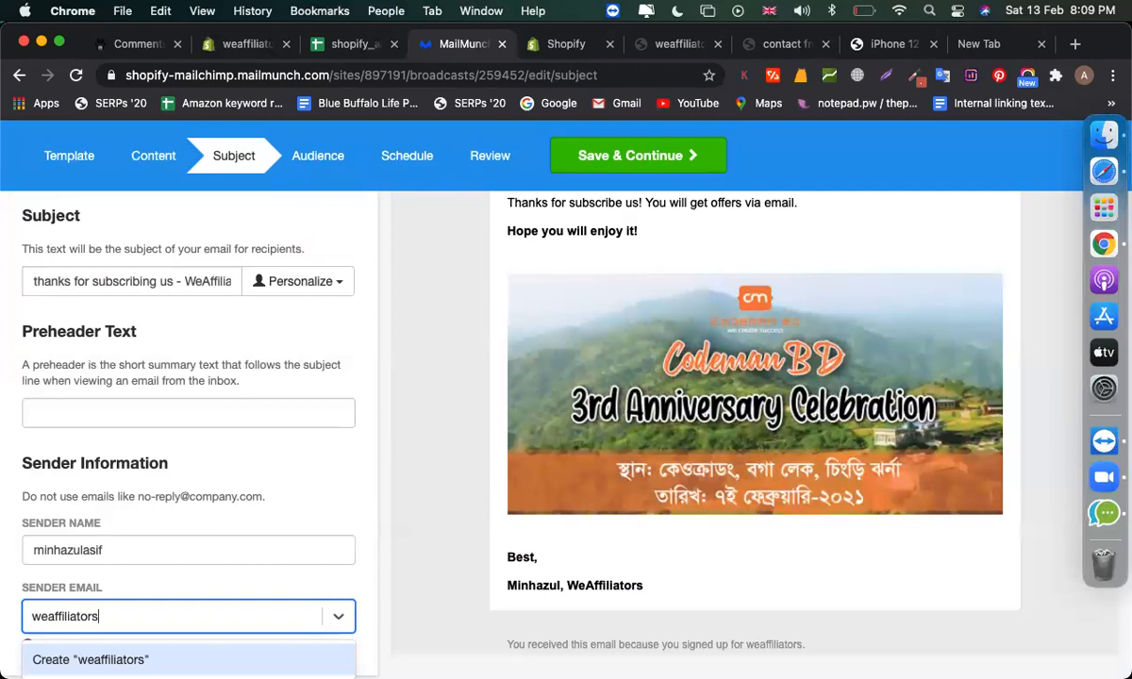
left_click(1089, 76)
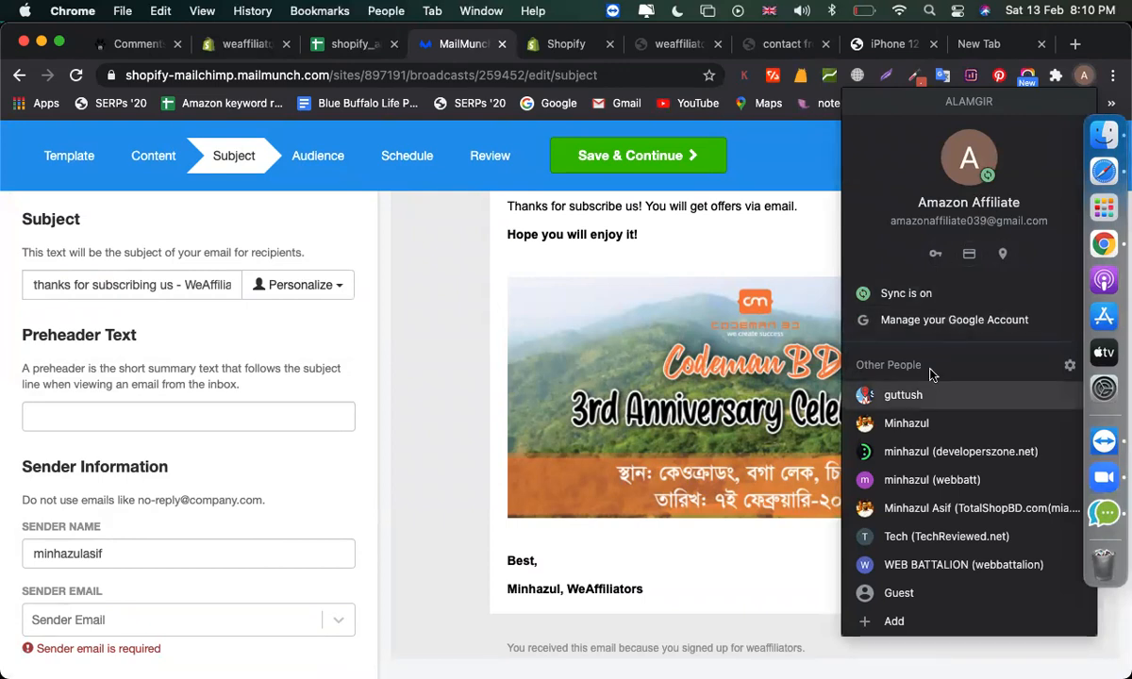
left_click(928, 319)
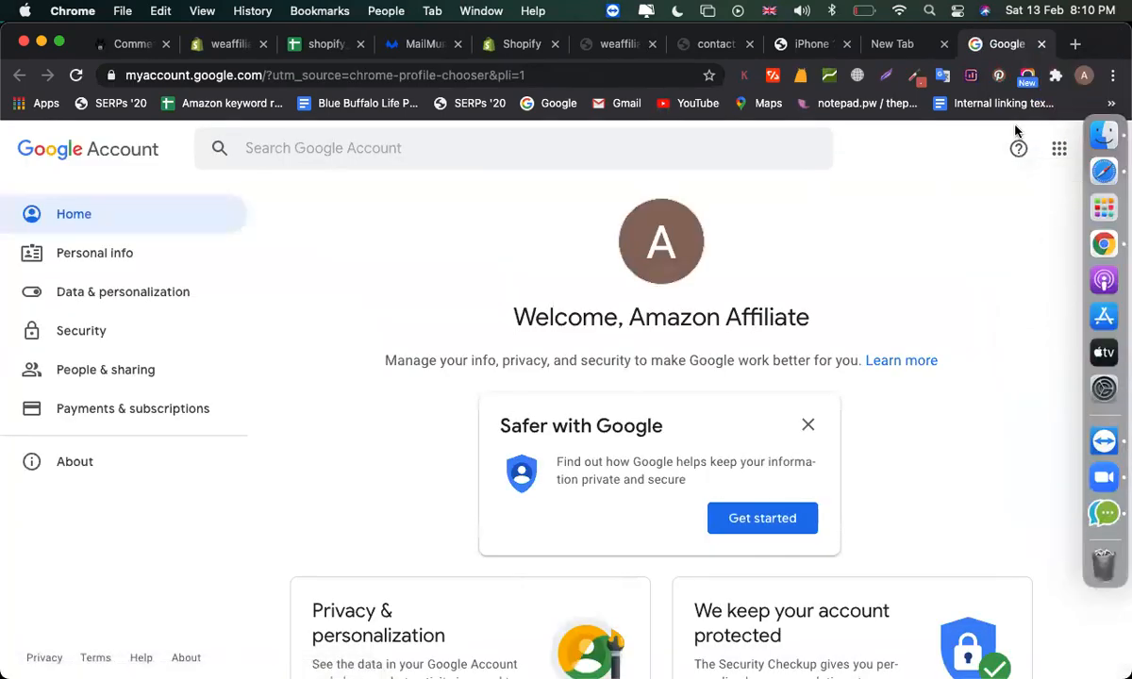
- Check the signed-in Google account's email address, close the duplicate tab, and return to Mailmunch
left_click(1084, 74)
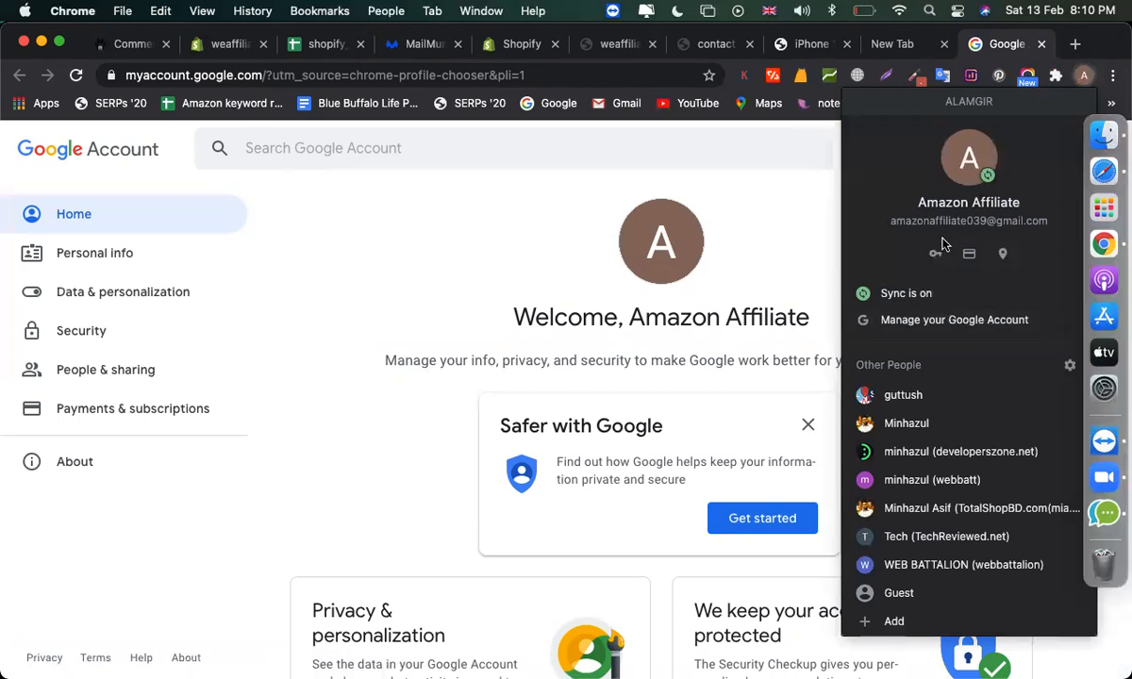
left_click(915, 321)
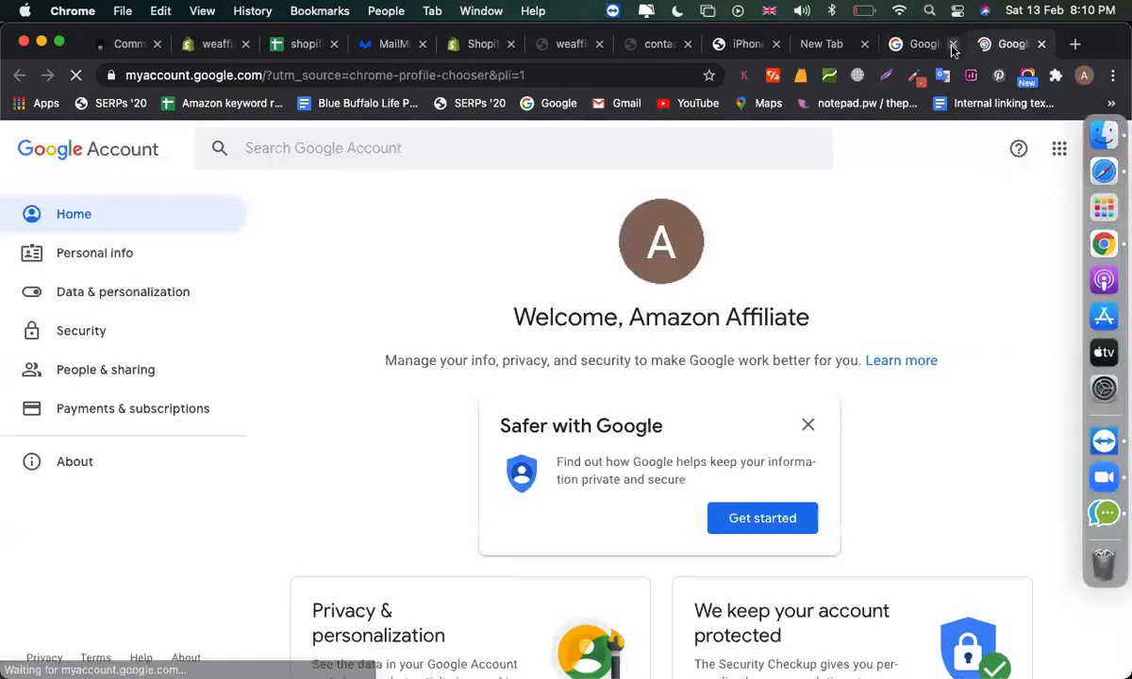
left_click(952, 47)
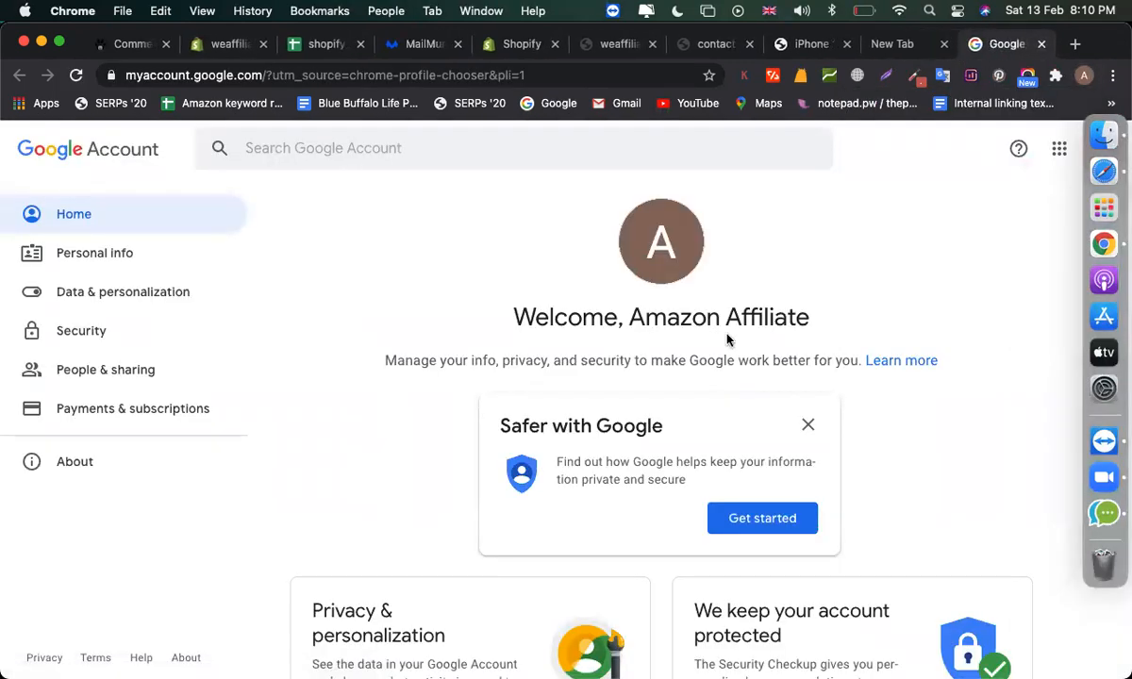
left_click(929, 47)
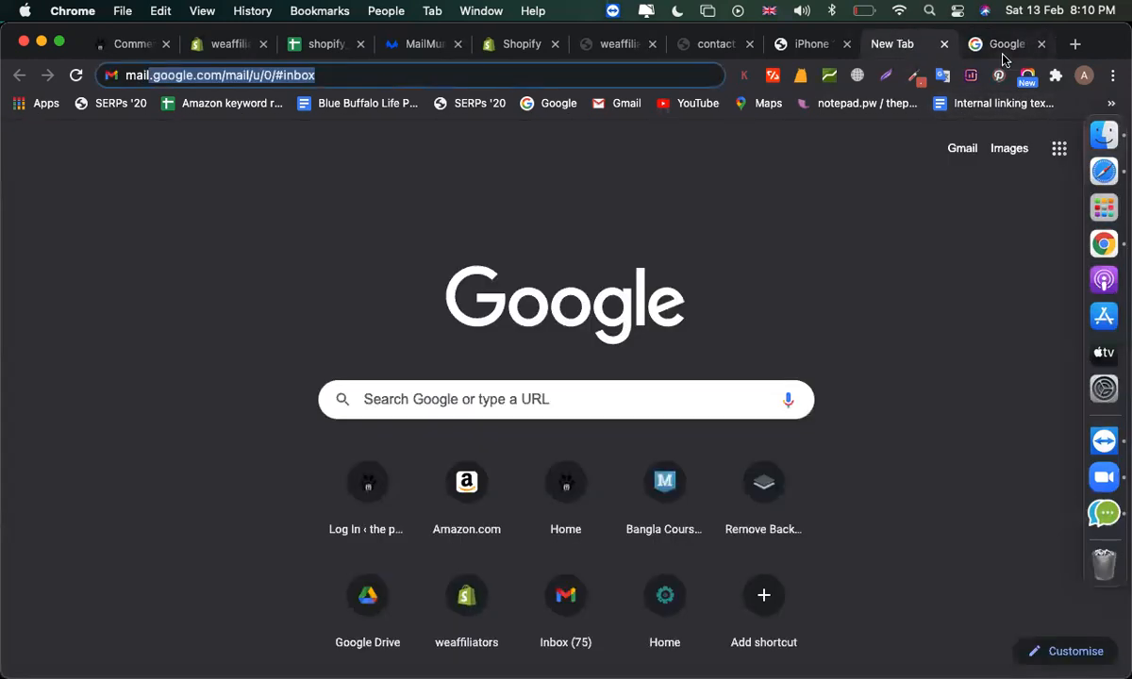
left_click(1085, 76)
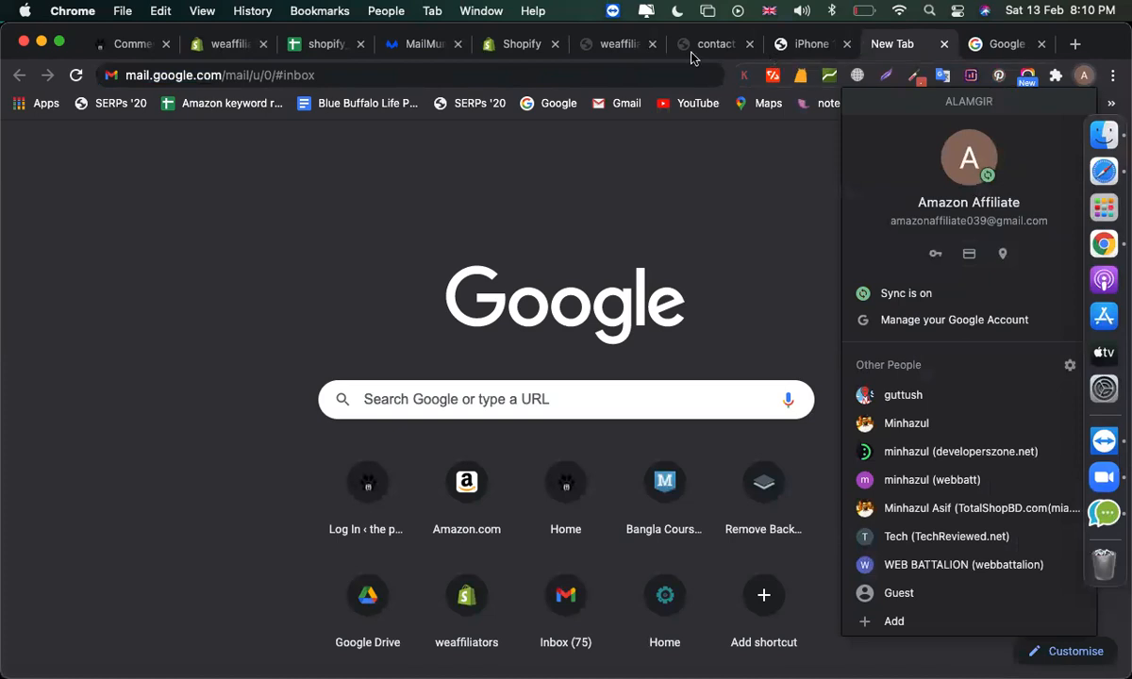
left_click(421, 45)
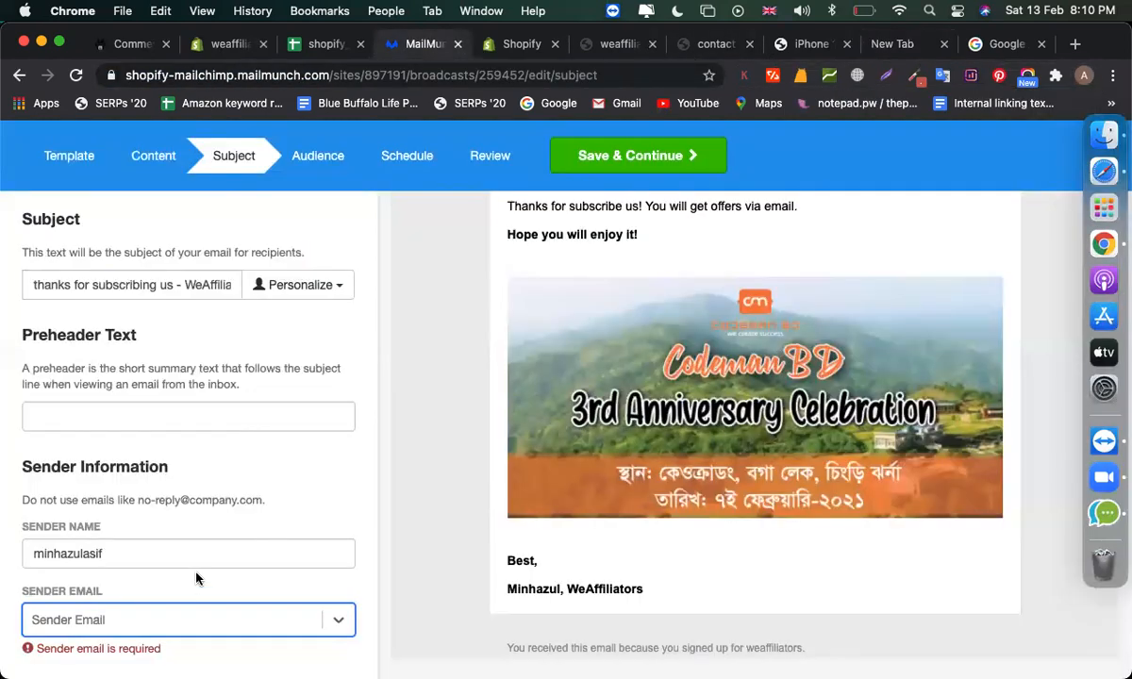
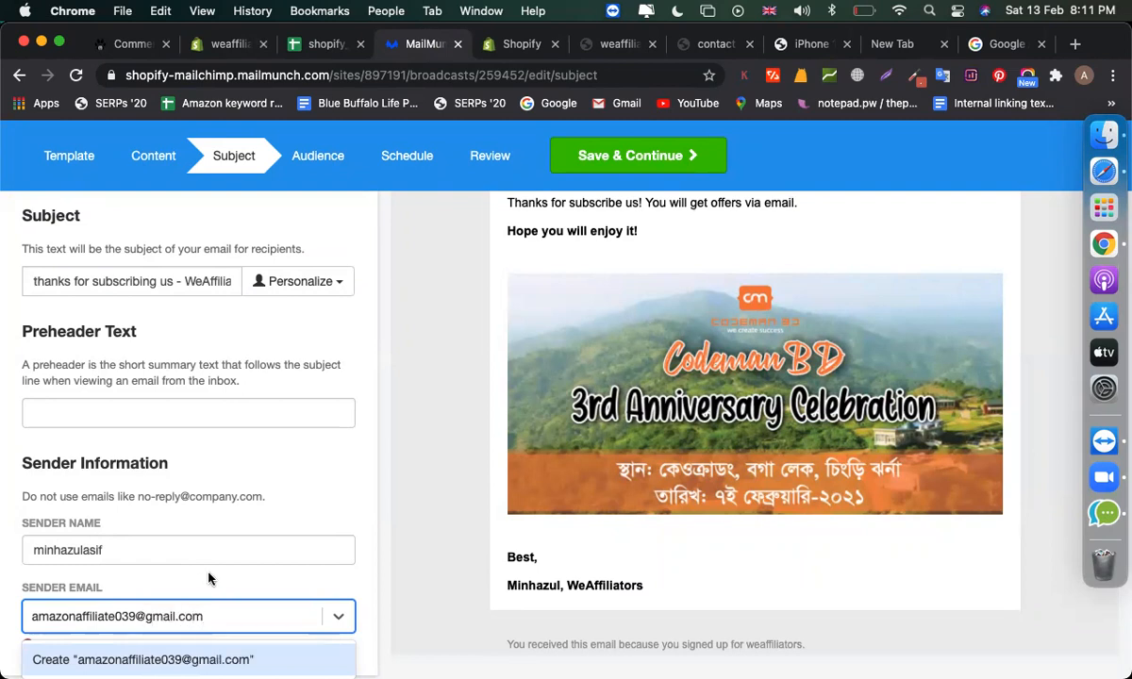
- Add the account's Gmail address as the sender email and resend its verification email
left_click(148, 660)
scroll(227, 596, "down", 1)
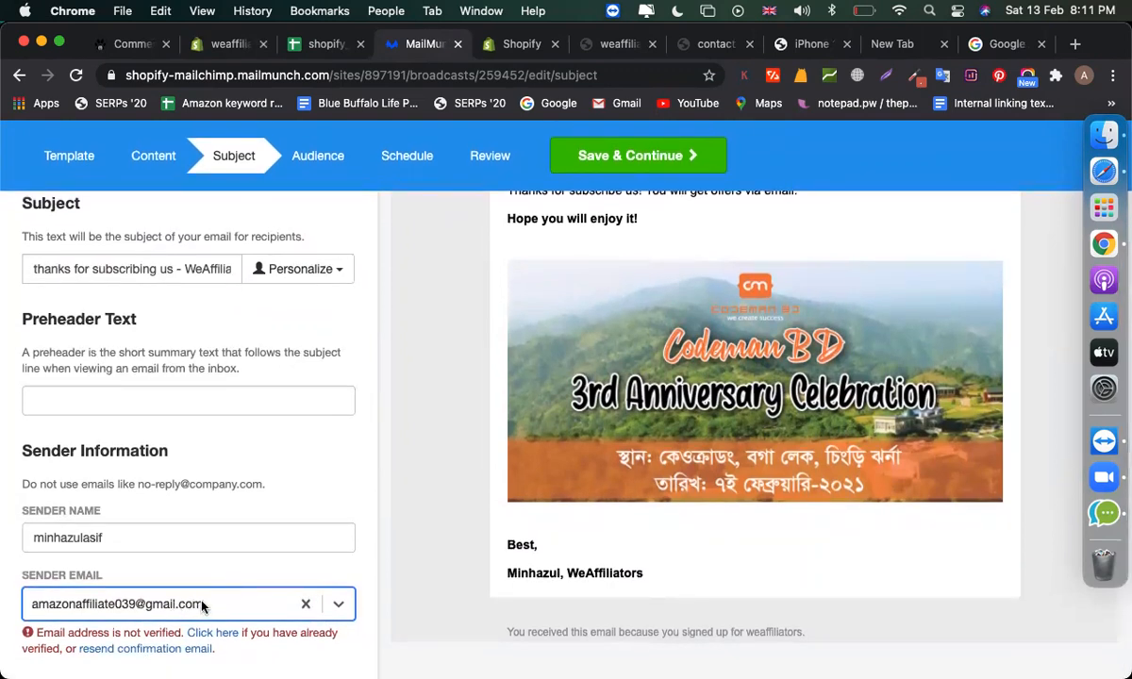
left_click(158, 650)
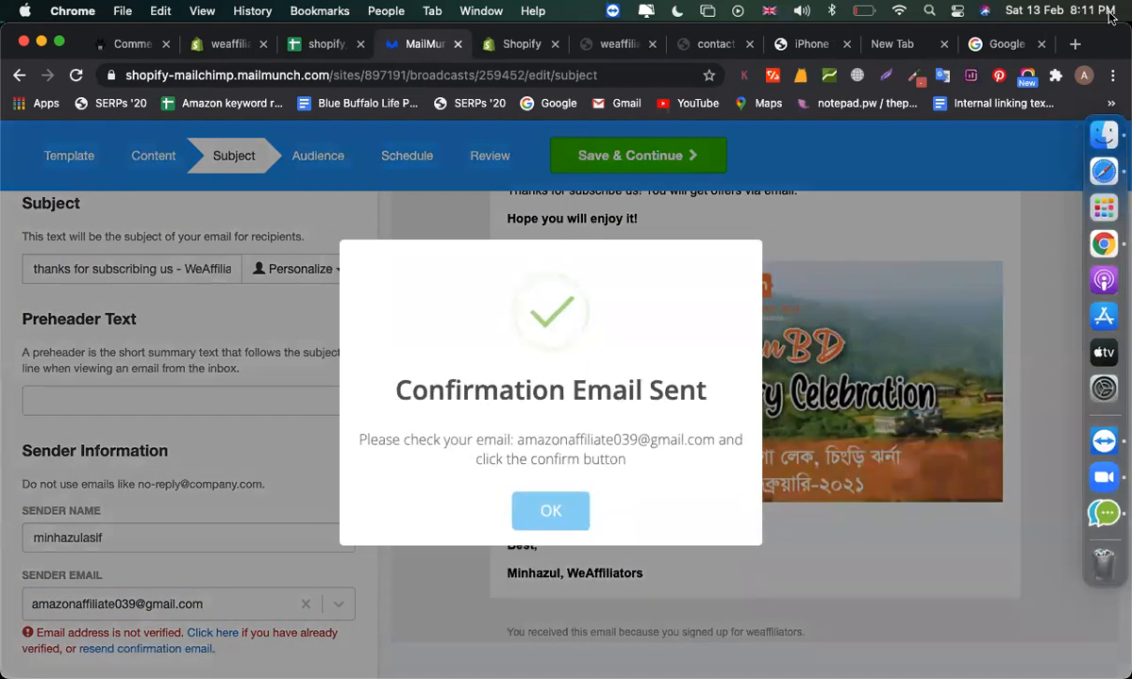
left_click(1002, 43)
- In Gmail, open MailMunch's 'Confirm your email address' message and follow its confirmation link
left_click(458, 75)
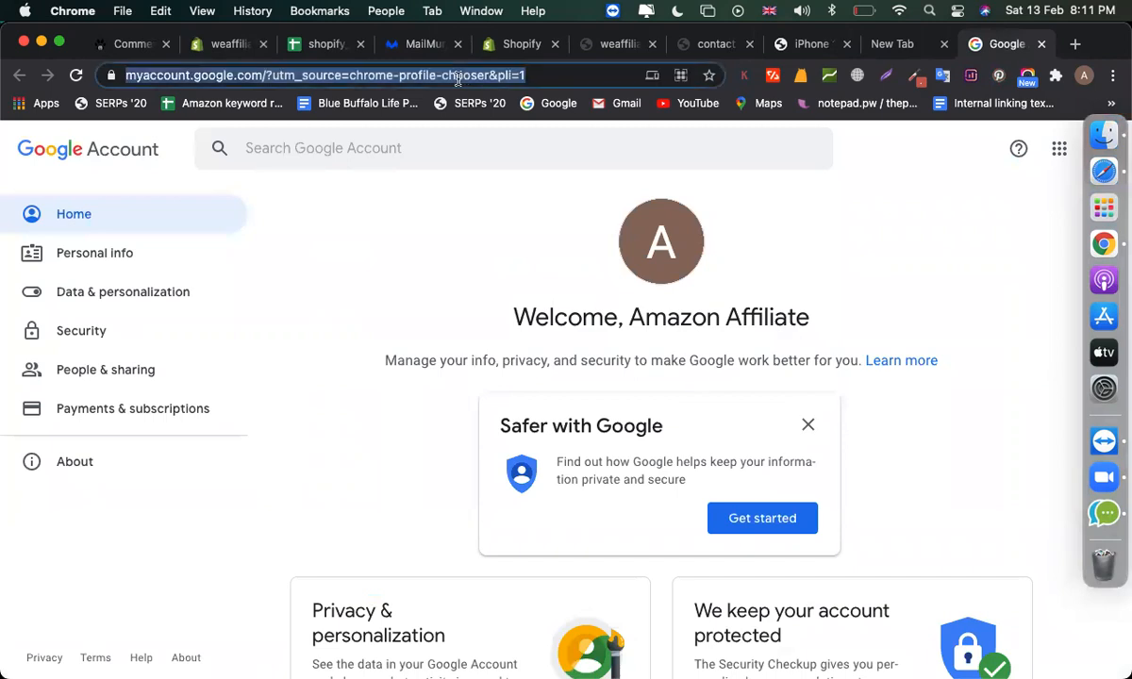
type("gmail.com")
key("Return")
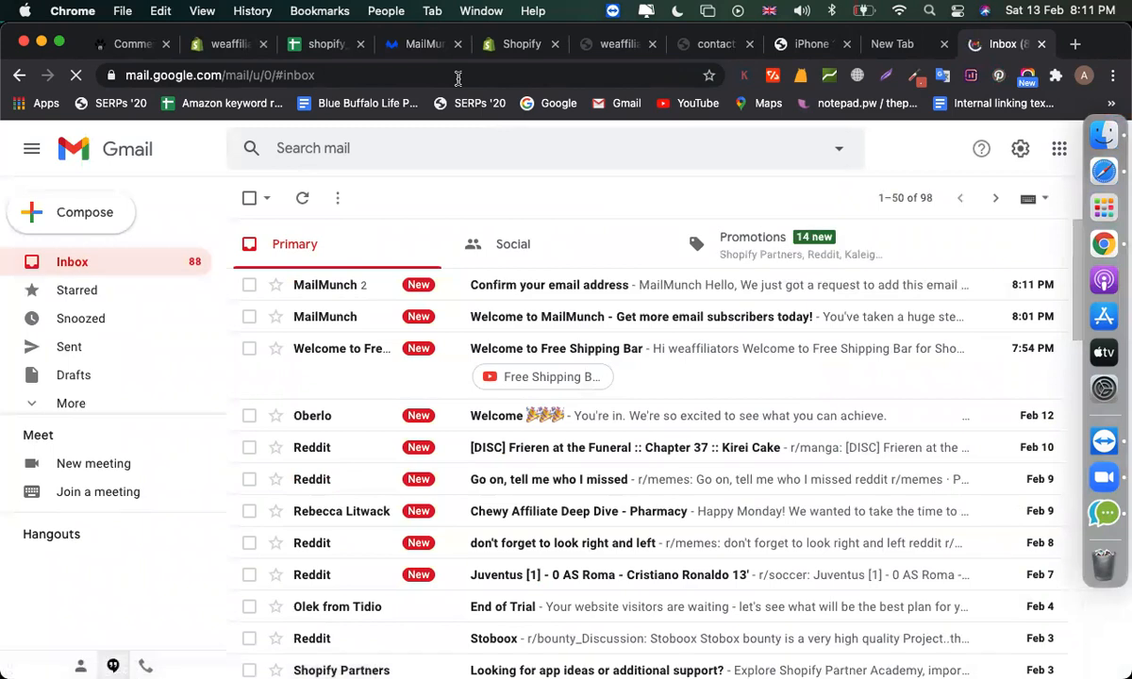
left_click(517, 290)
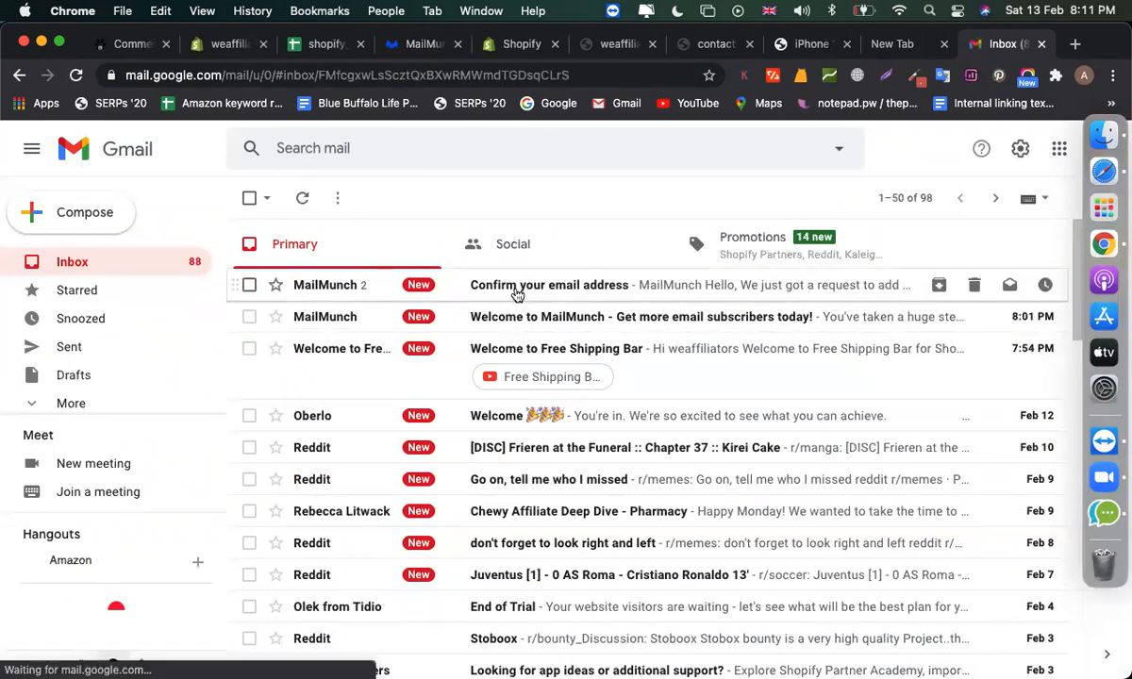
left_click(515, 553)
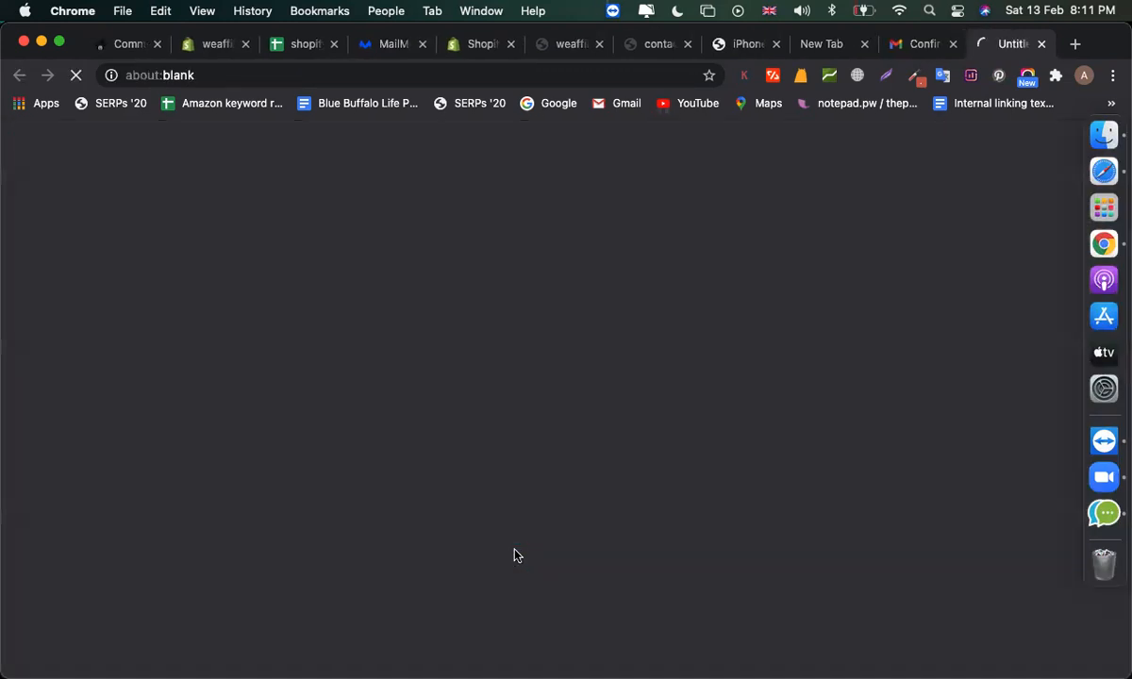
- Dismiss the confirmation-sent notice, mark the sender email as verified, and continue to Audience
left_click(375, 50)
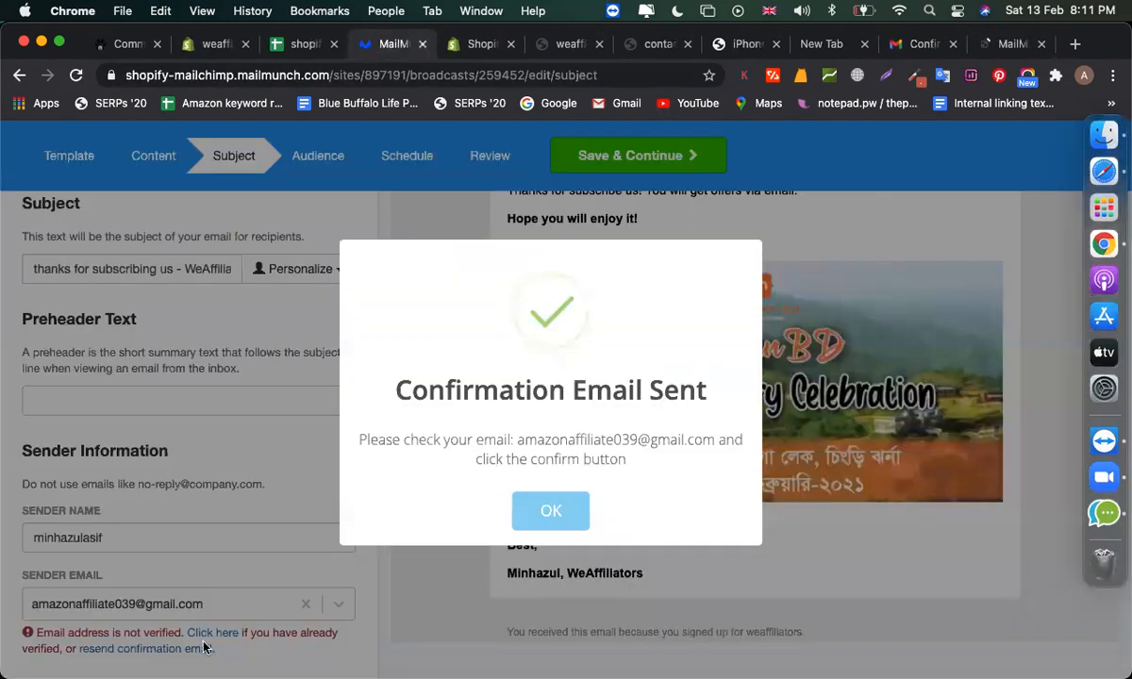
left_click(539, 505)
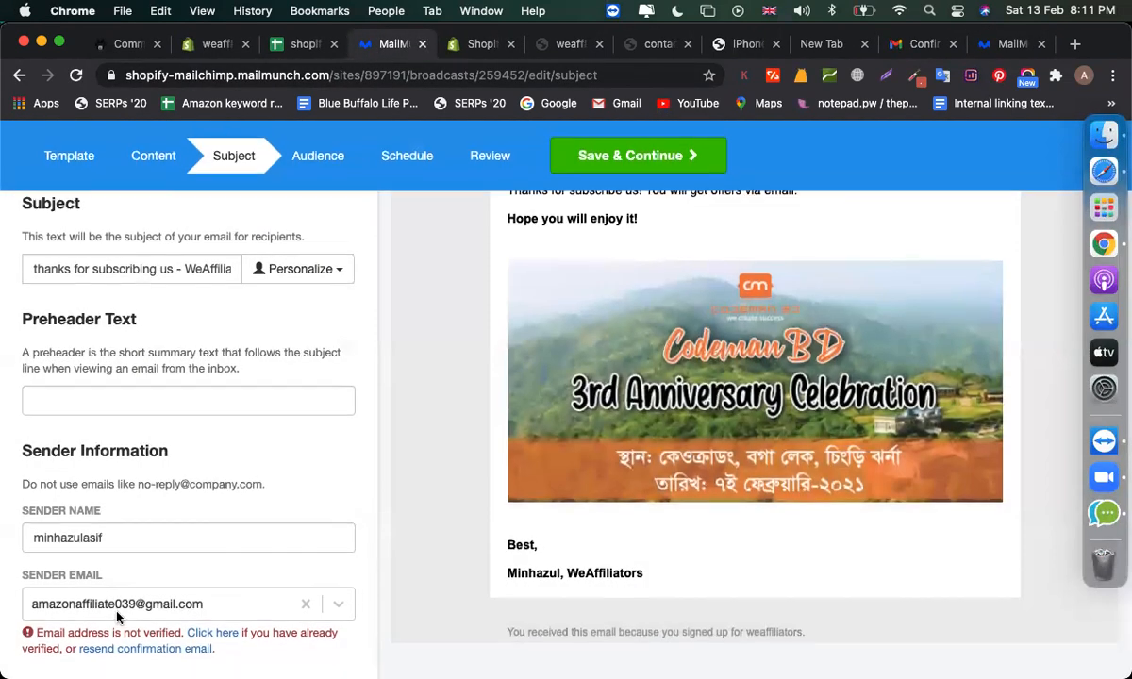
left_click_drag(64, 638, 113, 635)
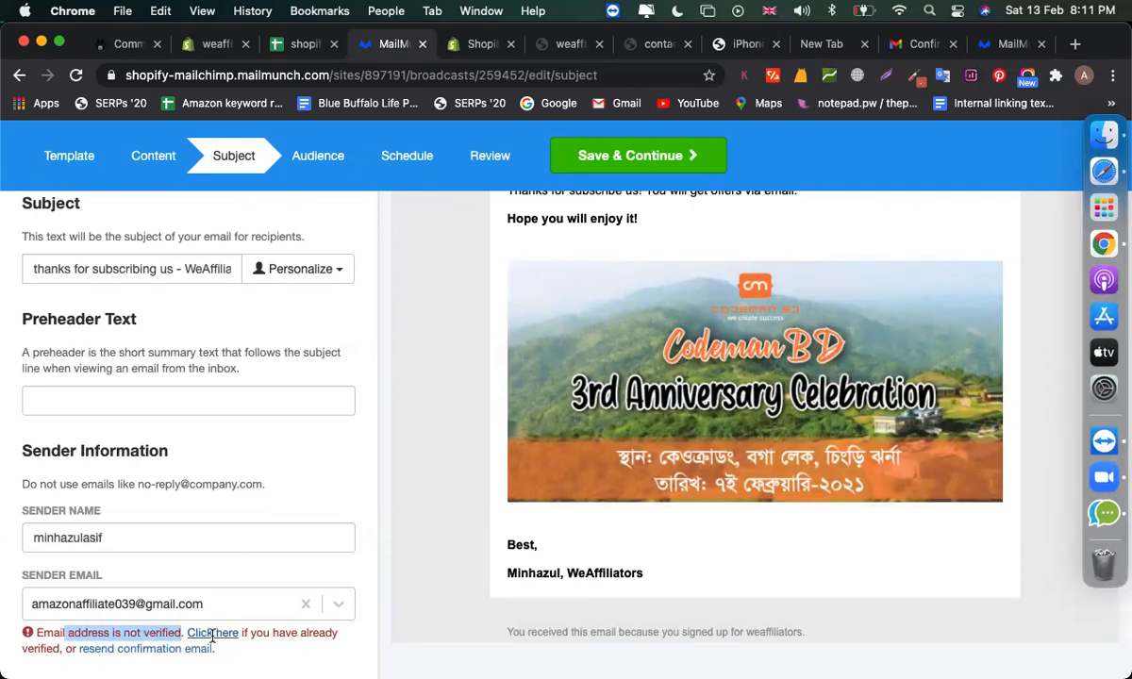
left_click(226, 632)
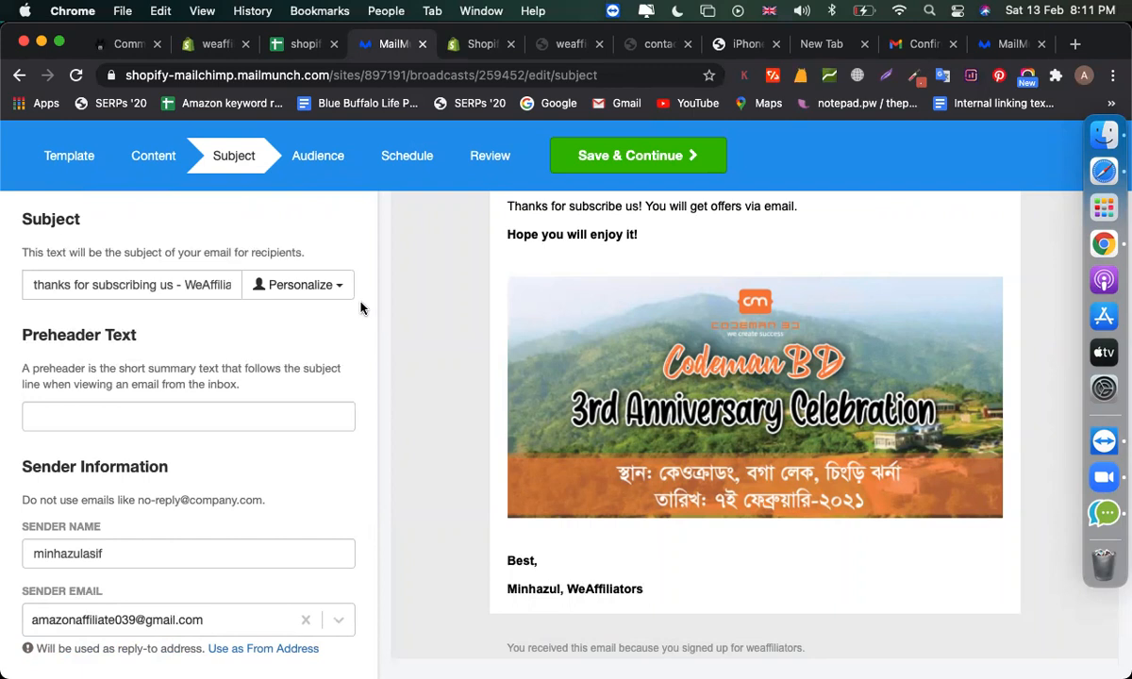
left_click(323, 169)
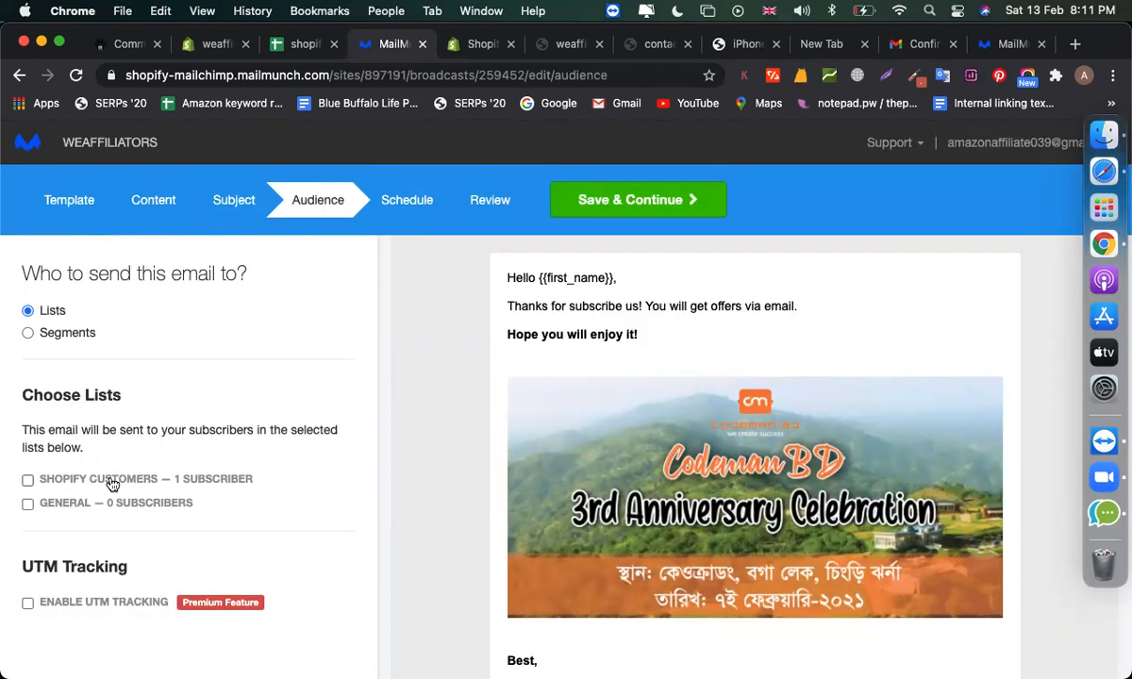
- Target the Shopify Customers list, advance through Schedule to Review, and attempt to finish
scroll(56, 482, "up", 5)
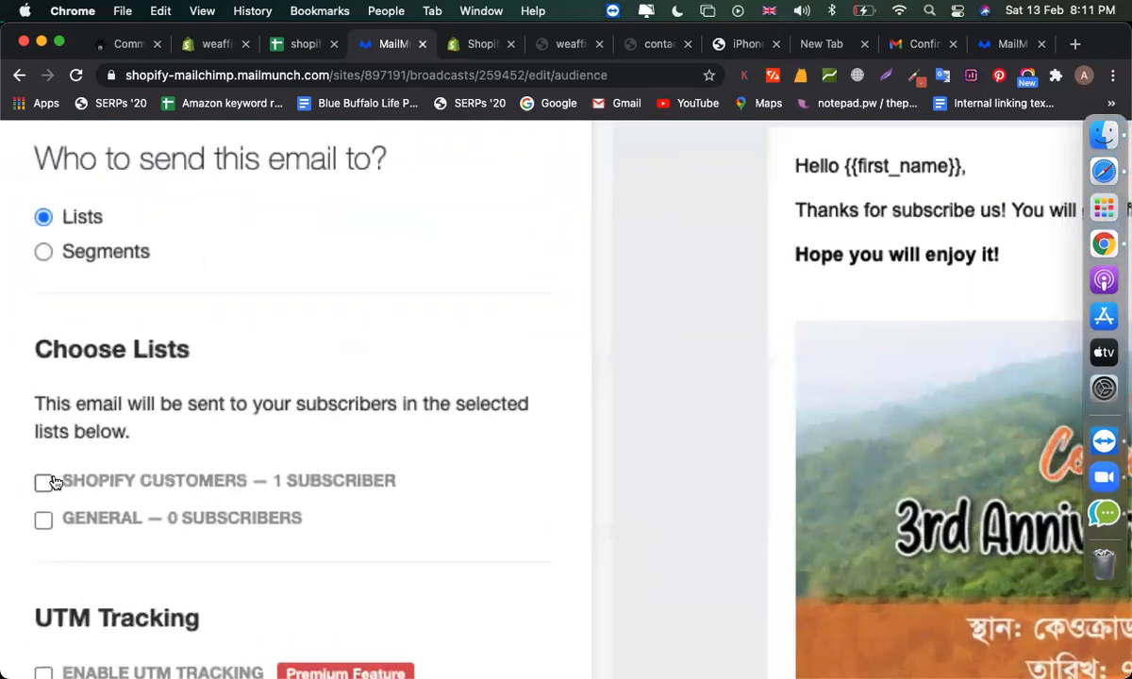
left_click(135, 496)
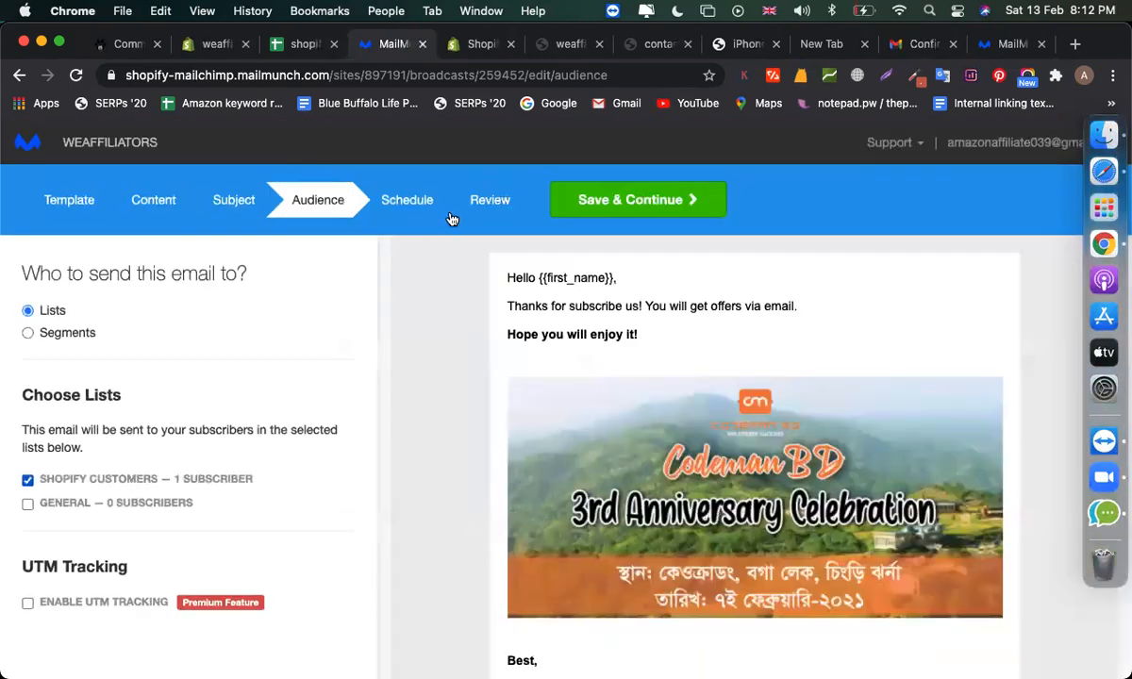
left_click(407, 199)
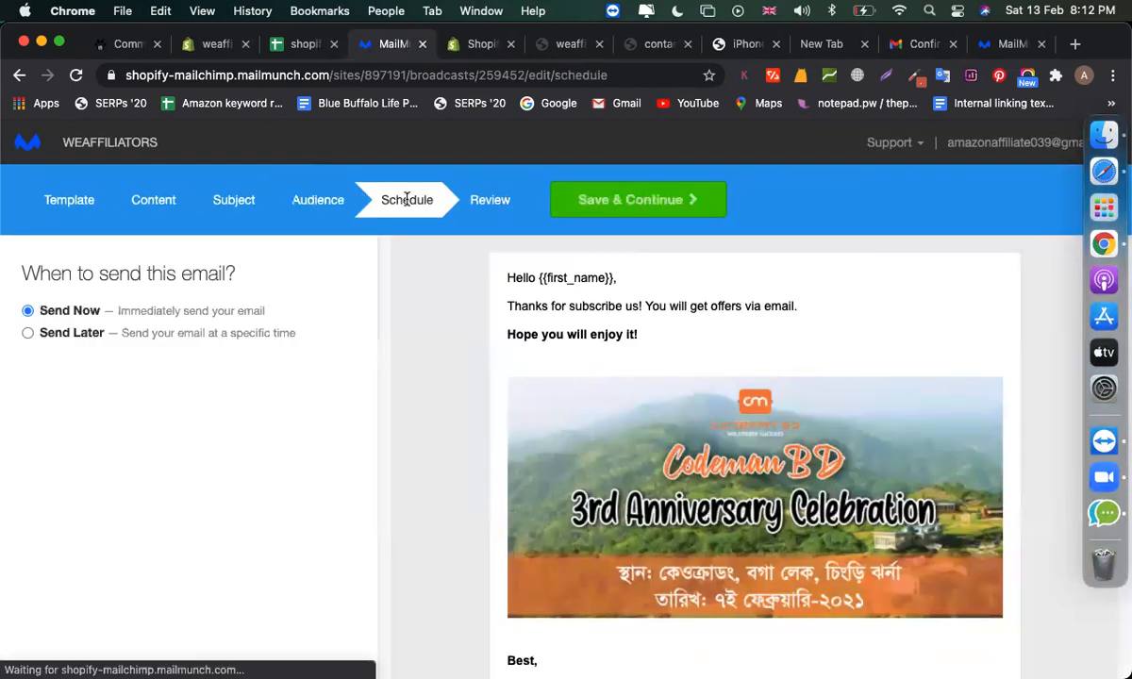
left_click(489, 200)
left_click(594, 203)
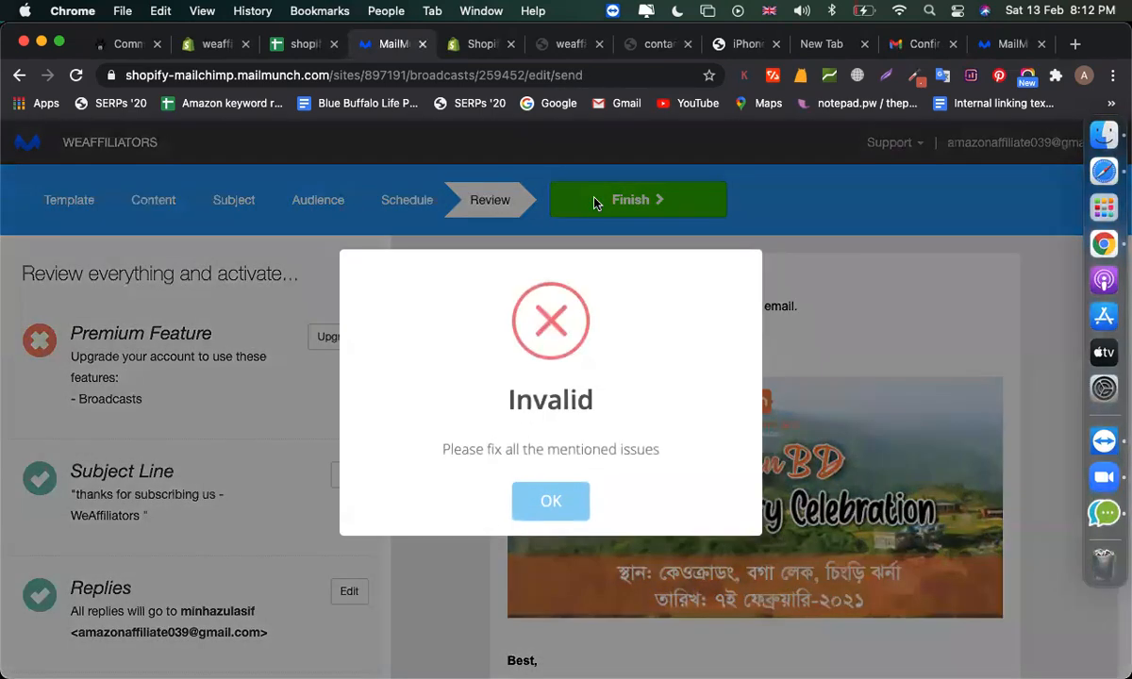
- Dismiss the Invalid broadcast warning and go back to the Audience step
left_click(550, 504)
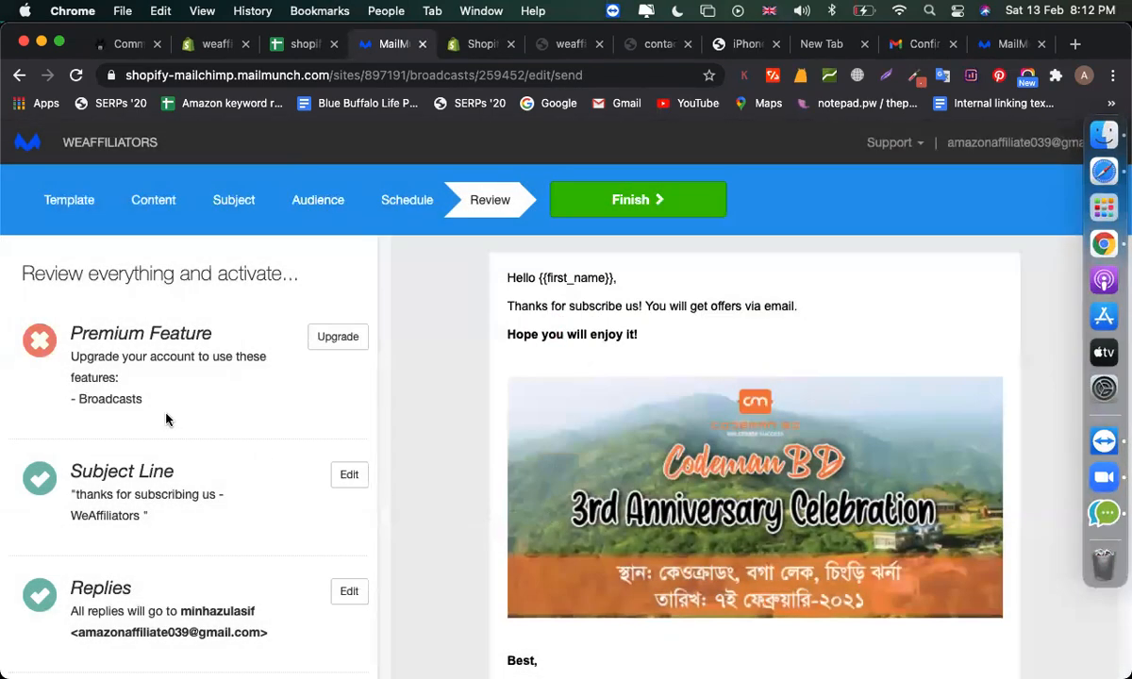
scroll(167, 415, "down", 5)
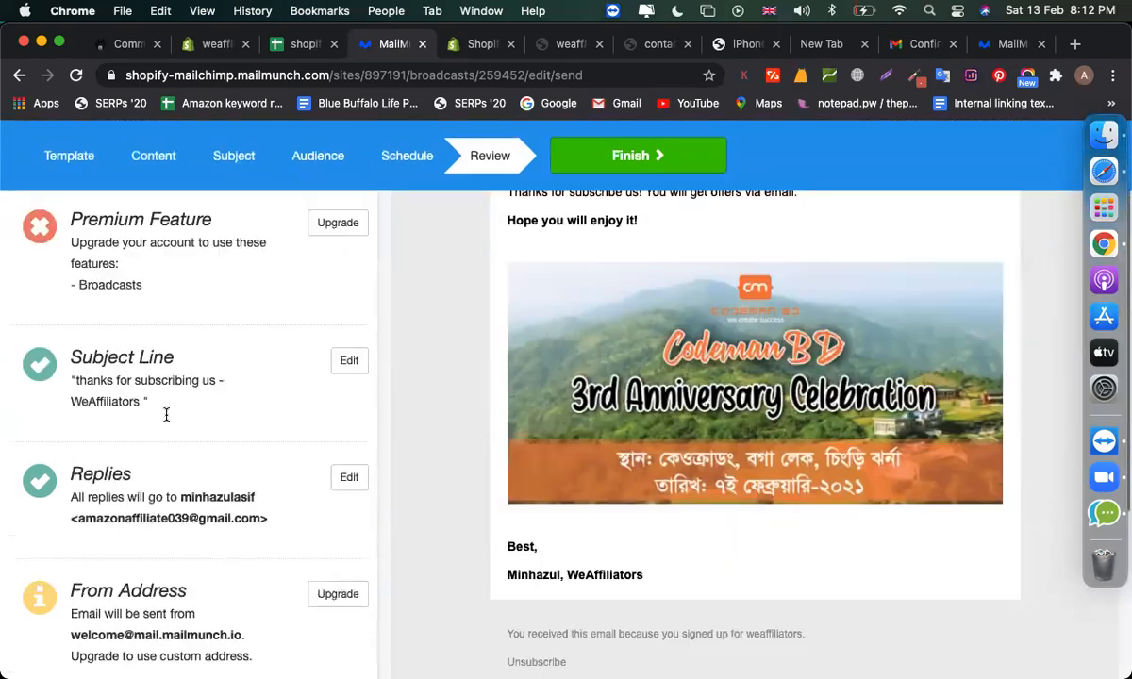
scroll(167, 419, "up", 5)
left_click(407, 201)
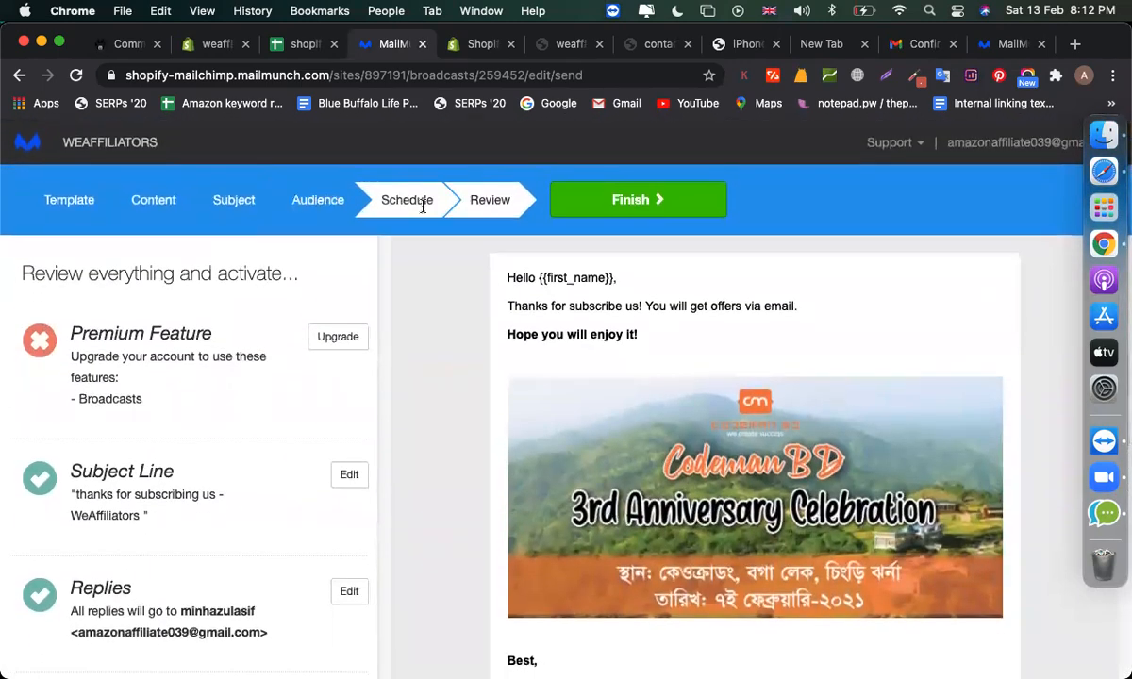
left_click(279, 198)
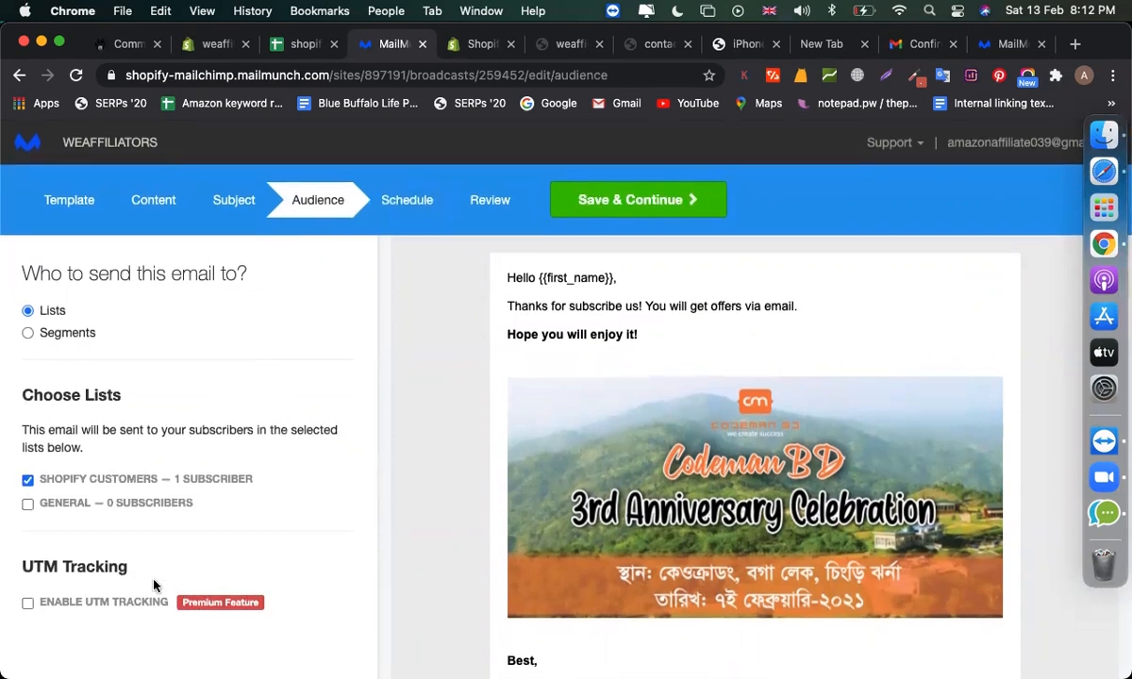
- Select both the Shopify Customers and General lists and save through to Review
left_click(83, 480)
left_click(605, 208)
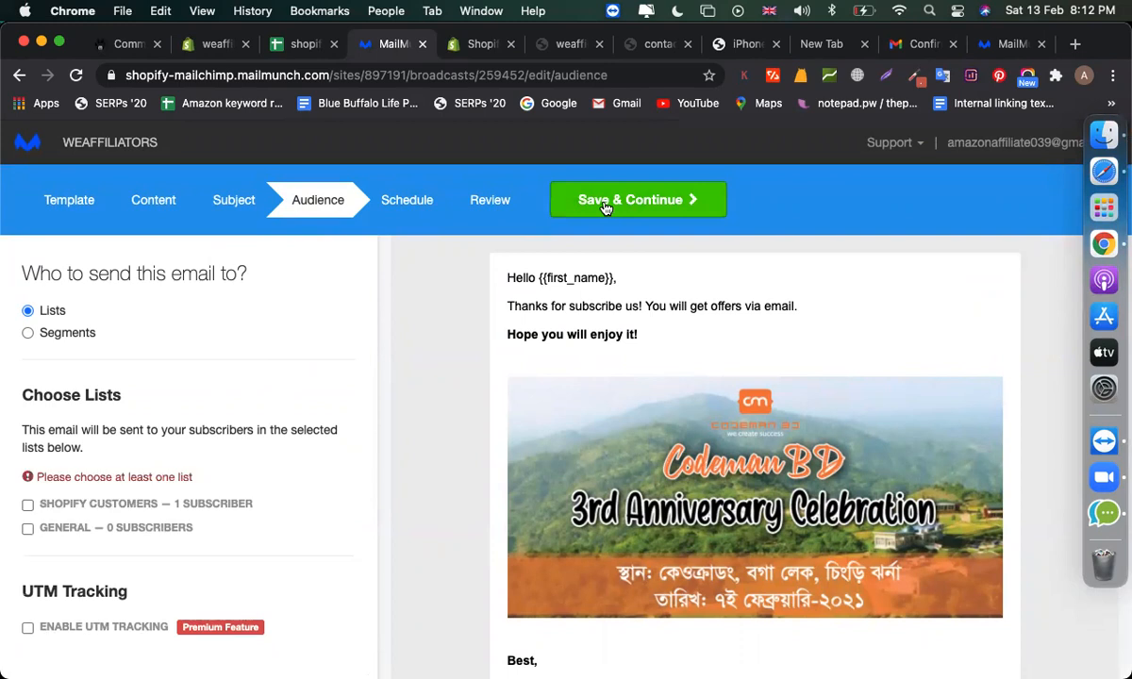
left_click(128, 503)
left_click(95, 512)
left_click(689, 194)
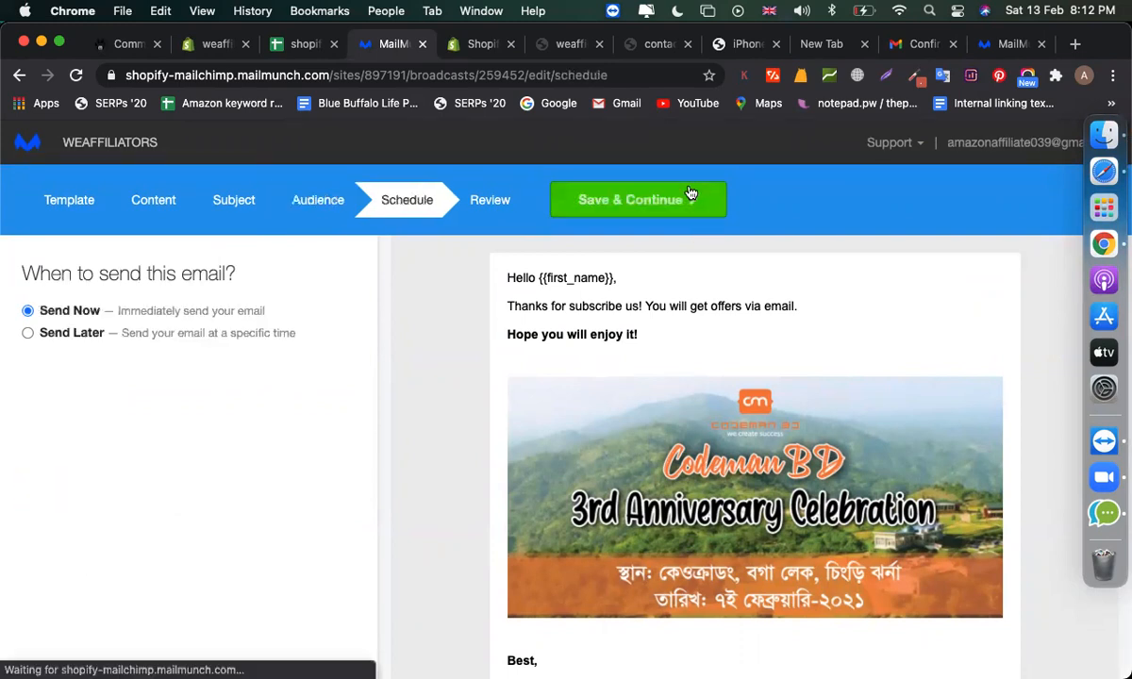
left_click(690, 194)
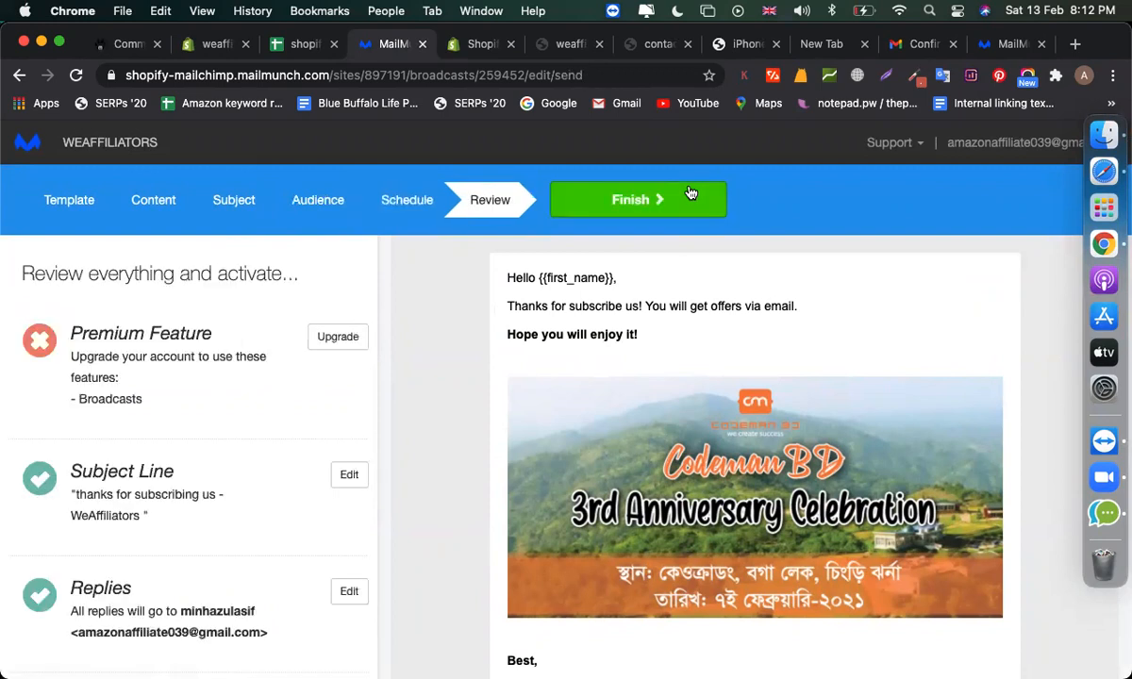
left_click(153, 209)
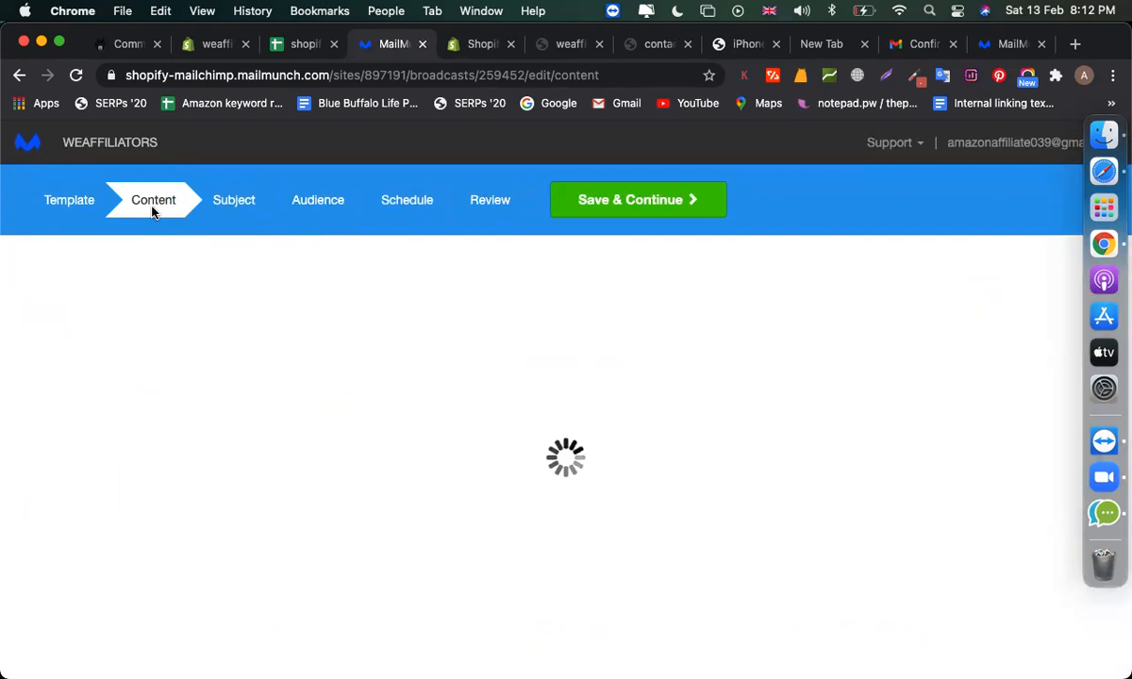
- Delete the anniversary banner image block from the email content
scroll(379, 346, "down", 4)
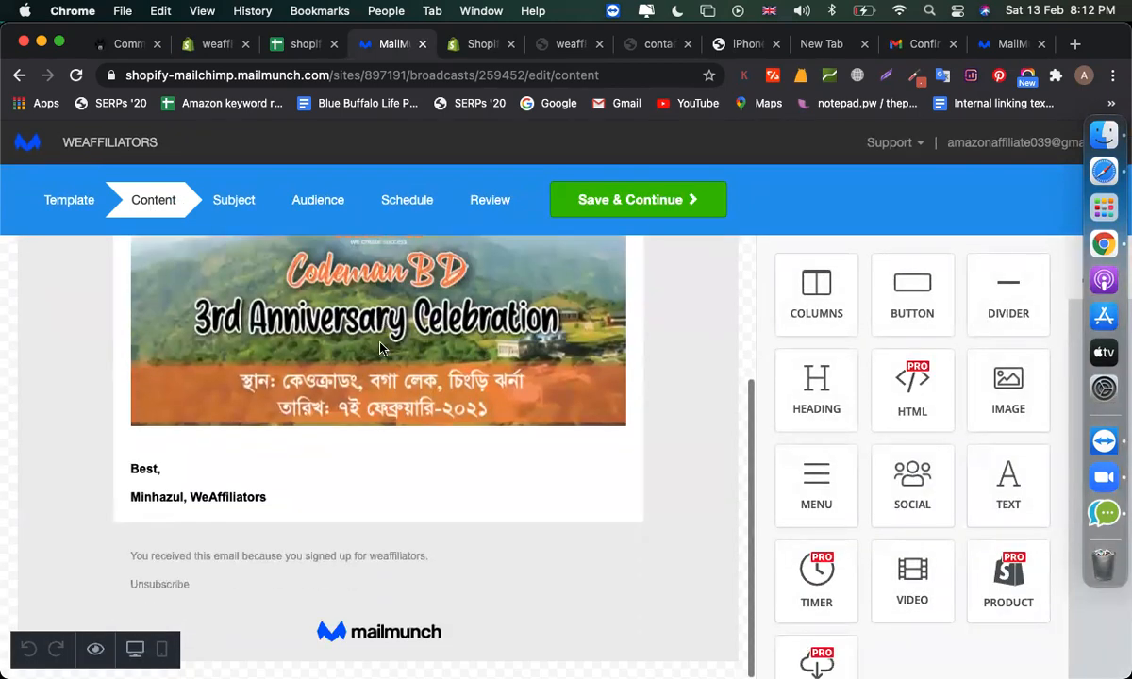
scroll(380, 347, "up", 2)
left_click(380, 349)
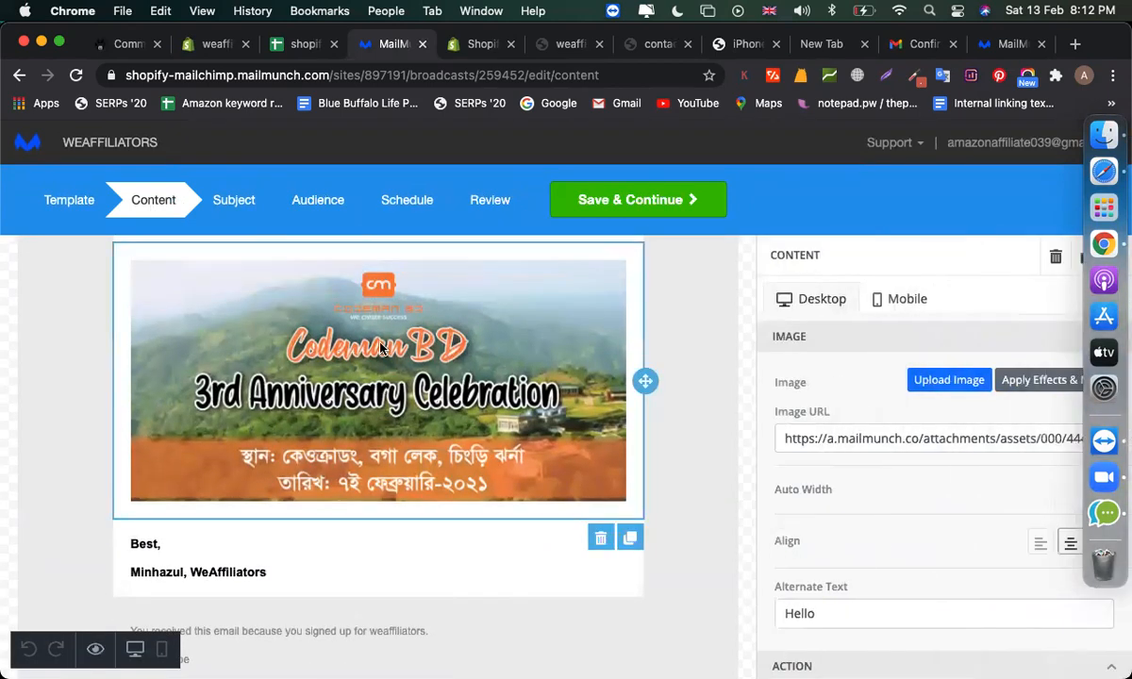
left_click(598, 542)
left_click(737, 510)
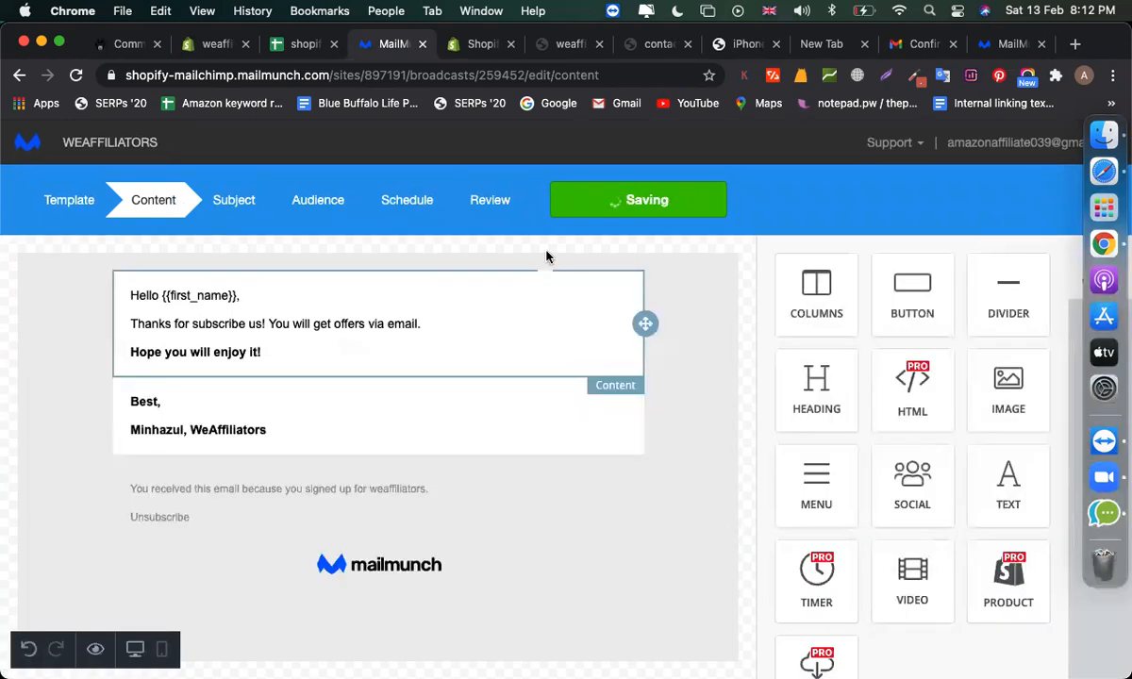
- Save content, subject, audience and schedule through to the Review step
left_click(618, 200)
left_click(618, 200)
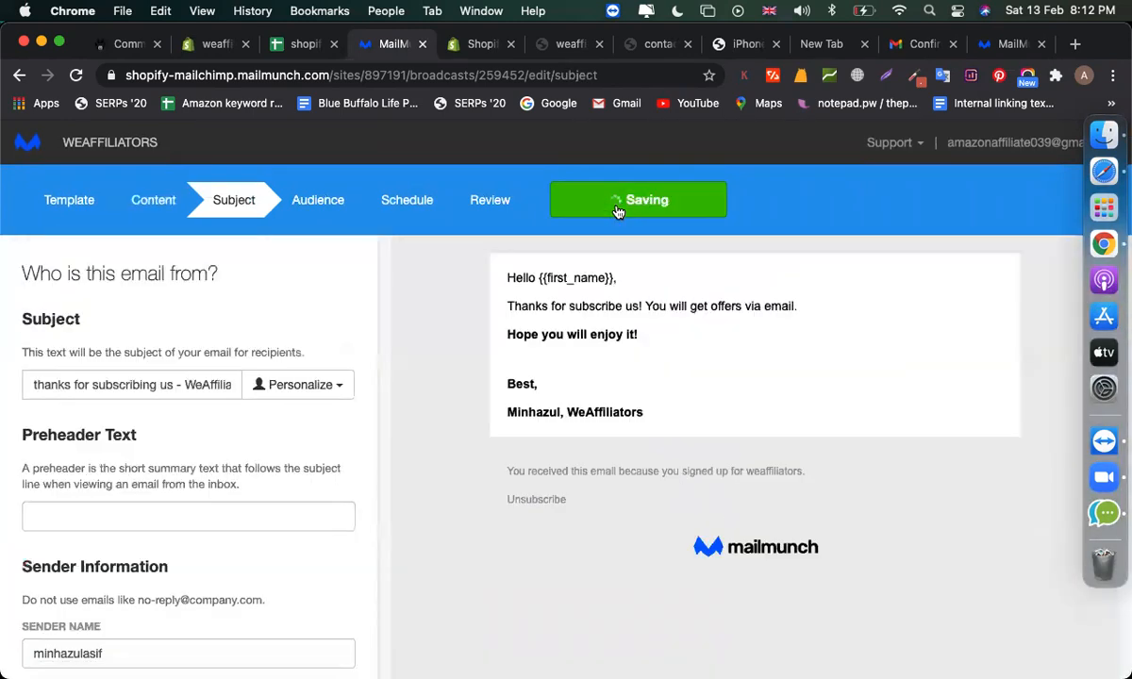
left_click(618, 209)
left_click(618, 210)
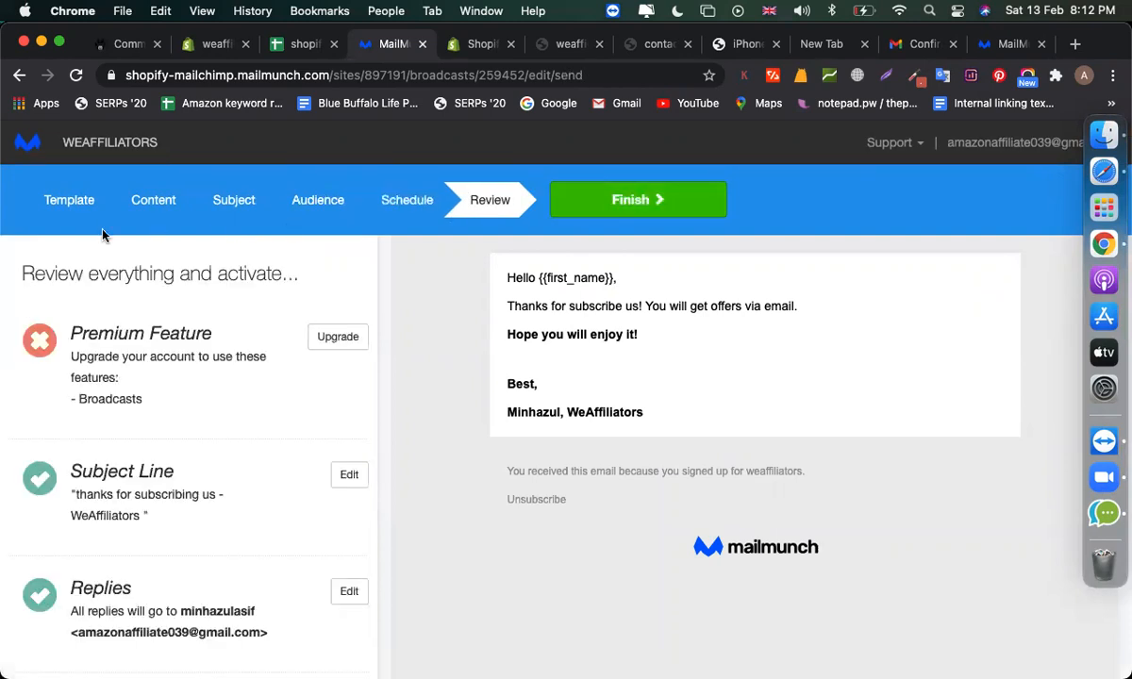
left_click(81, 211)
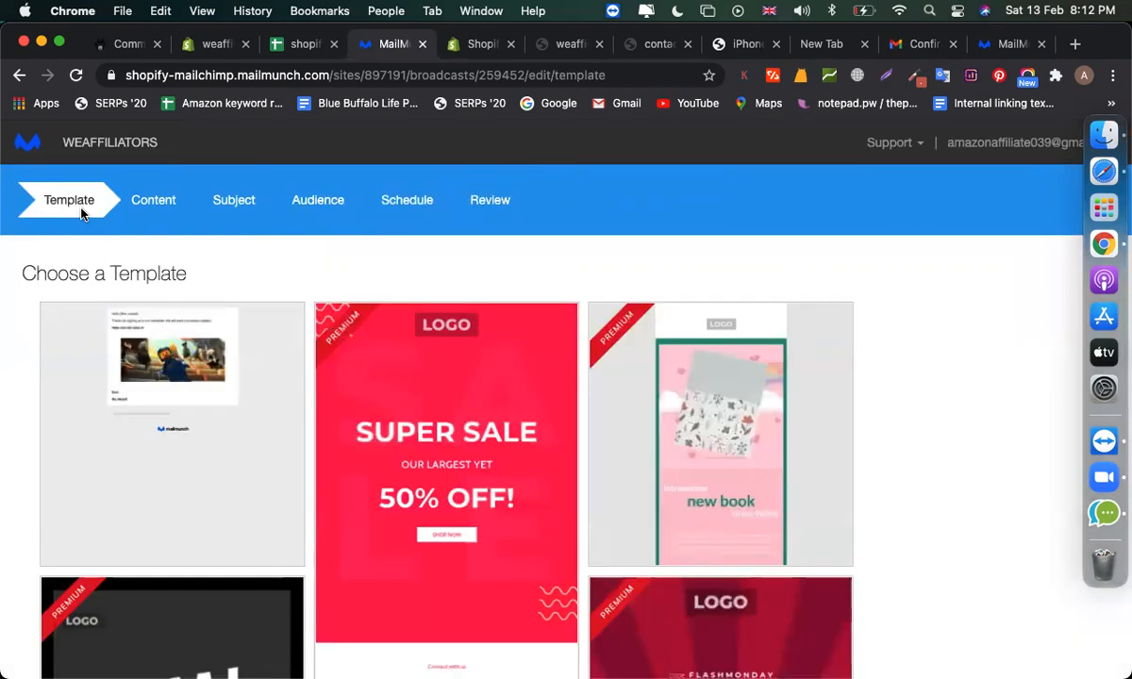
- Revisit Content and Audience, confirm both lists are ticked, and save the audience
left_click(179, 200)
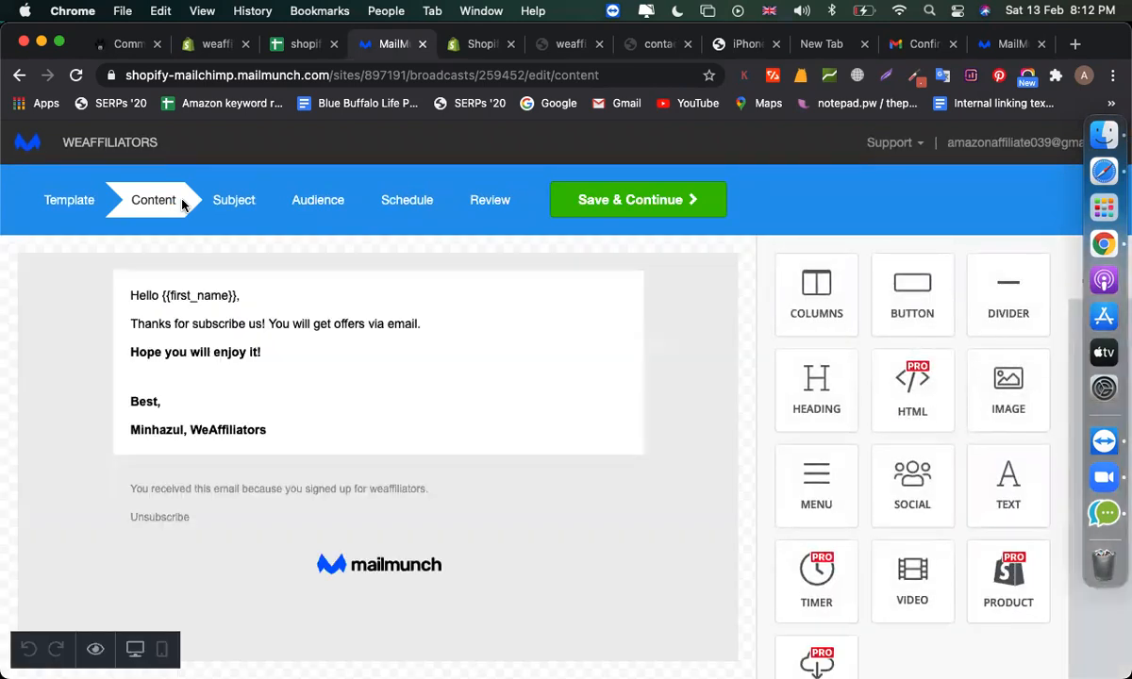
left_click(323, 219)
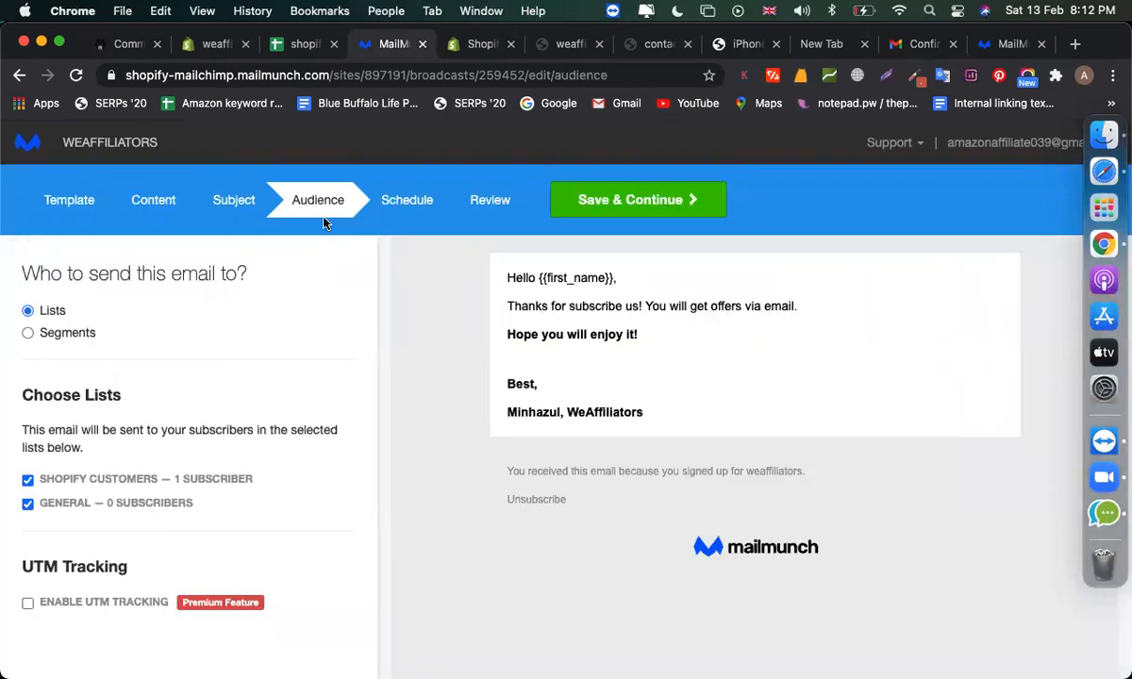
left_click(609, 203)
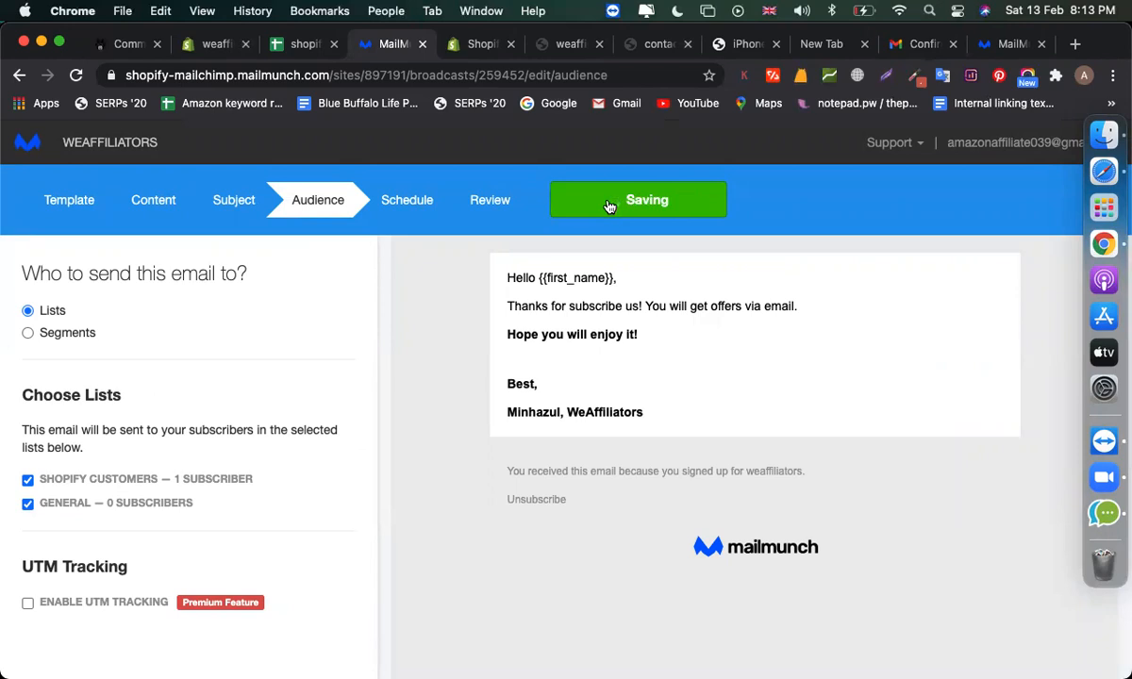